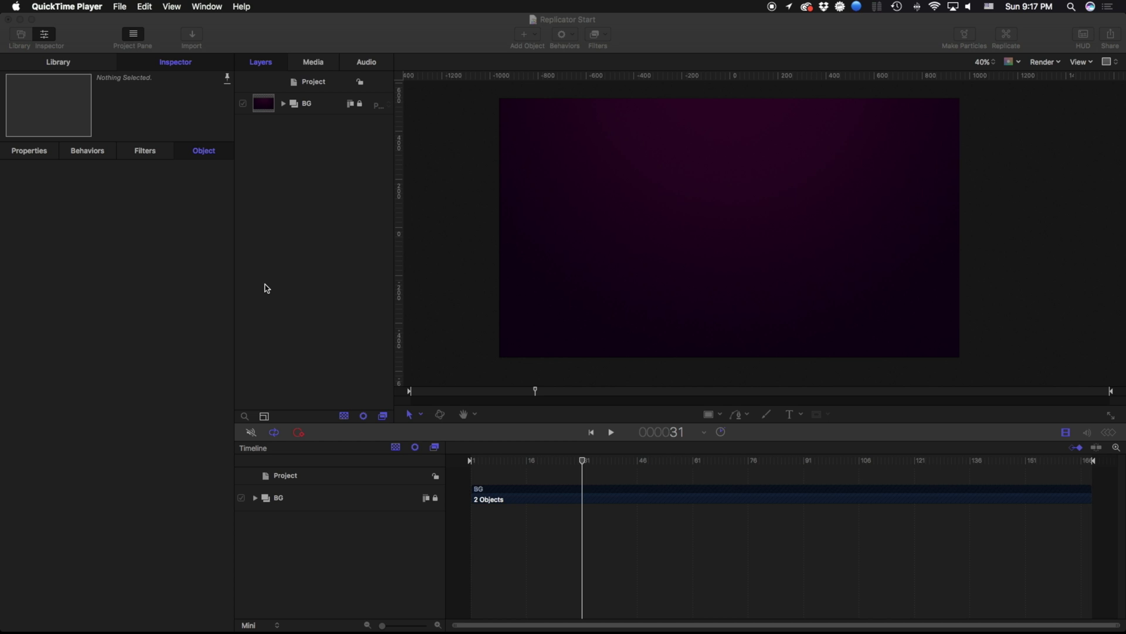
# Choose the Bezier tool from the canvas shape-tool flyout.
pyautogui.click(740, 419)
pyautogui.click(762, 430)
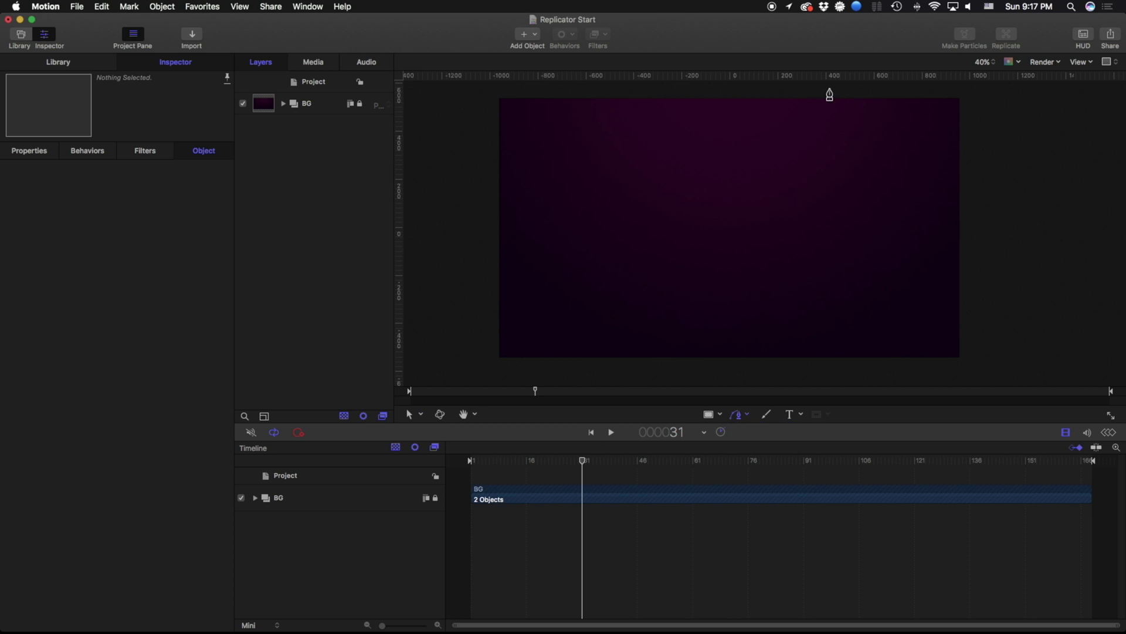
# Zoom out and draw a diagonal Bezier line from above the top right to the lower left.
pyautogui.press('z')
pyautogui.moveTo(822, 103); pyautogui.dragTo(787, 168)
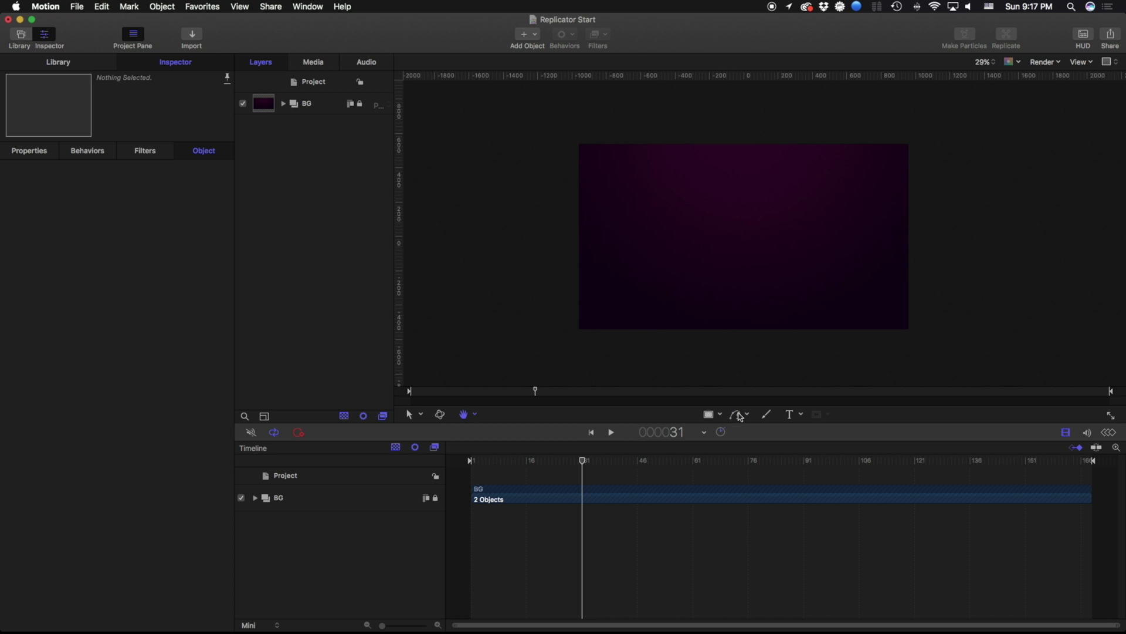
pyautogui.click(880, 105)
pyautogui.click(680, 361)
pyautogui.press('Return')
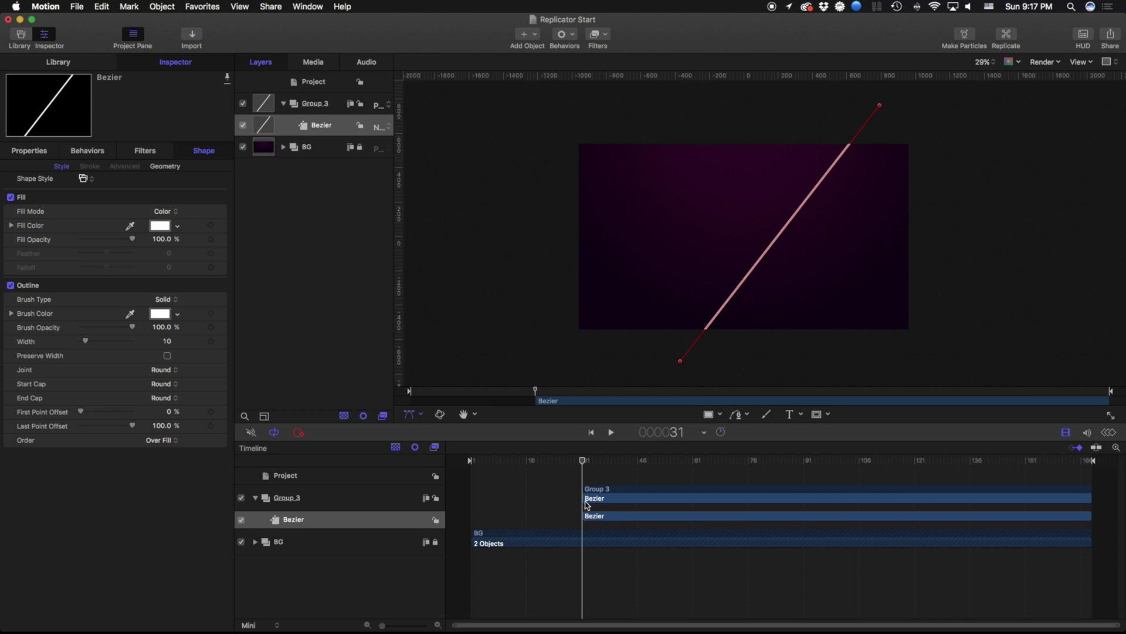
# Make Group 3 start at frame 1 and select the Bezier line layer.
pyautogui.moveTo(596, 493); pyautogui.dragTo(486, 494)
pyautogui.click(372, 584)
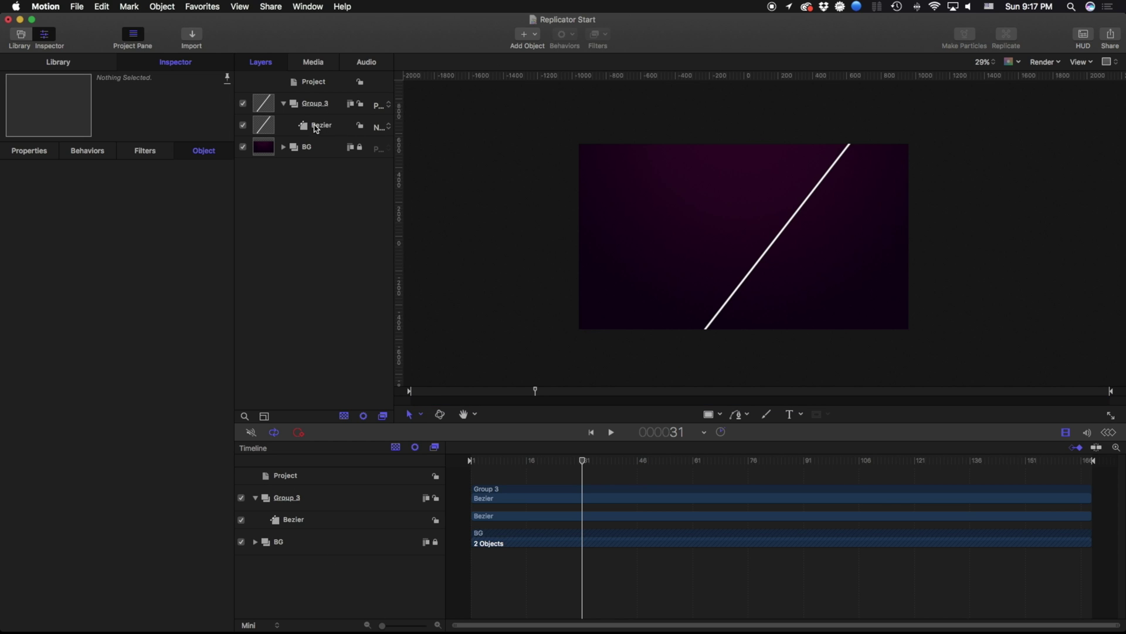
pyautogui.click(332, 130)
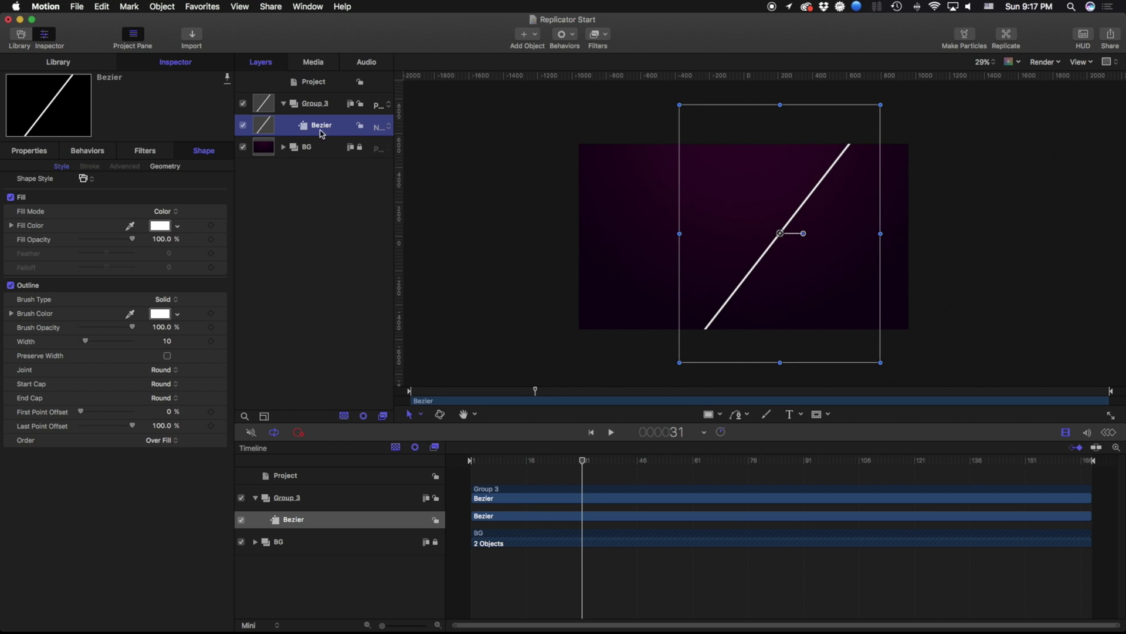
pyautogui.press('super+8')
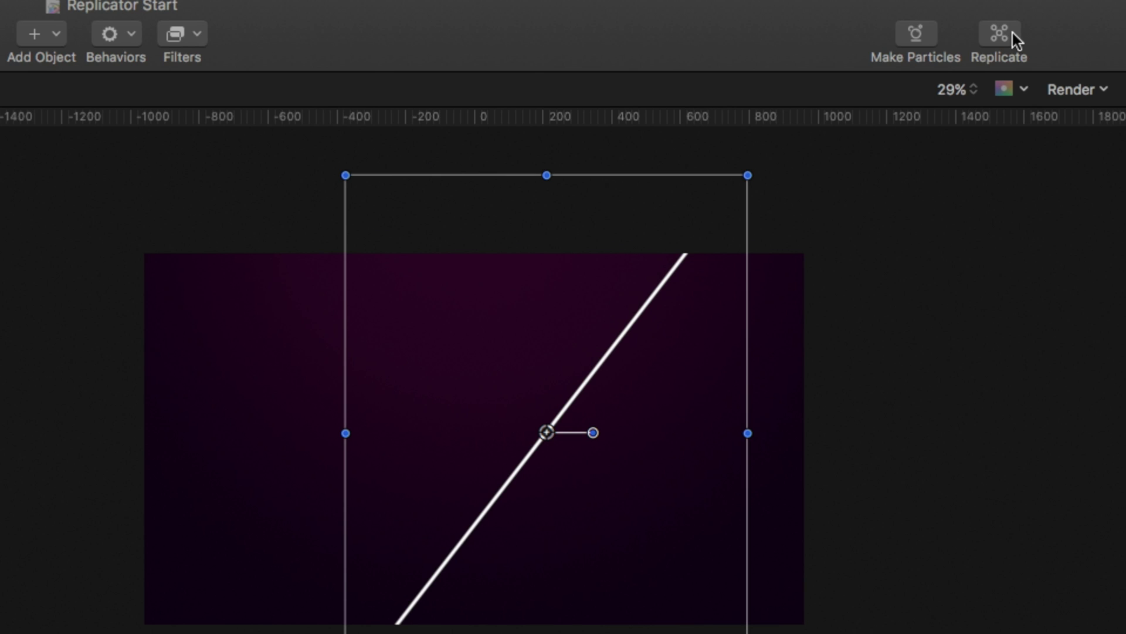
# Replicate the Bezier line into a 5-by-5 Tile Fill pattern and widen the Layers list.
pyautogui.click(1013, 33)
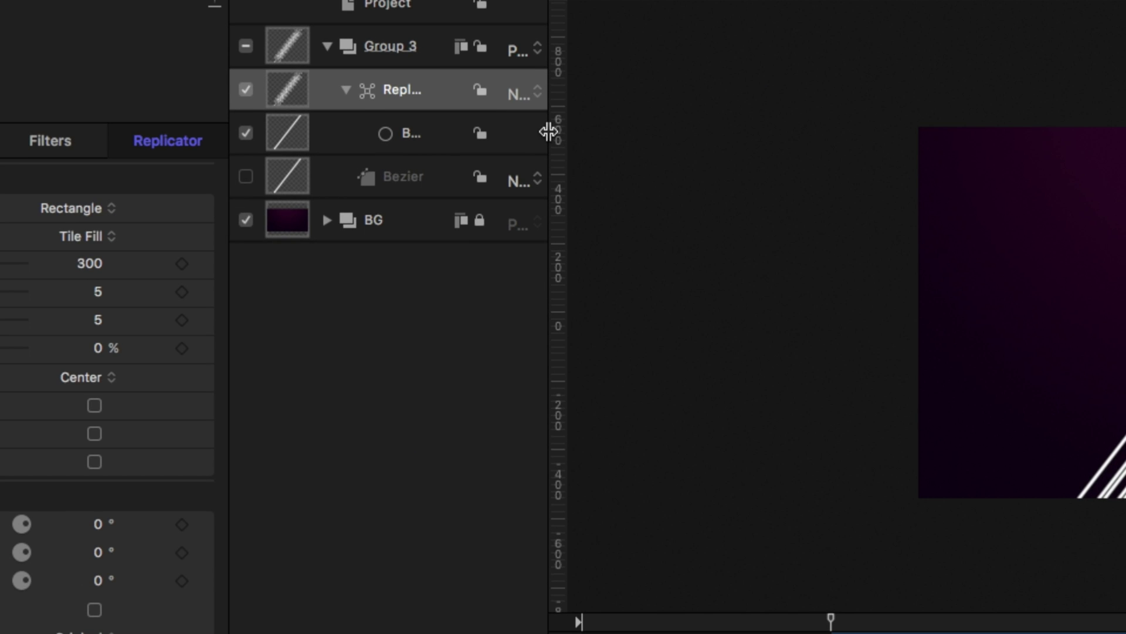
pyautogui.moveTo(549, 132); pyautogui.dragTo(751, 135)
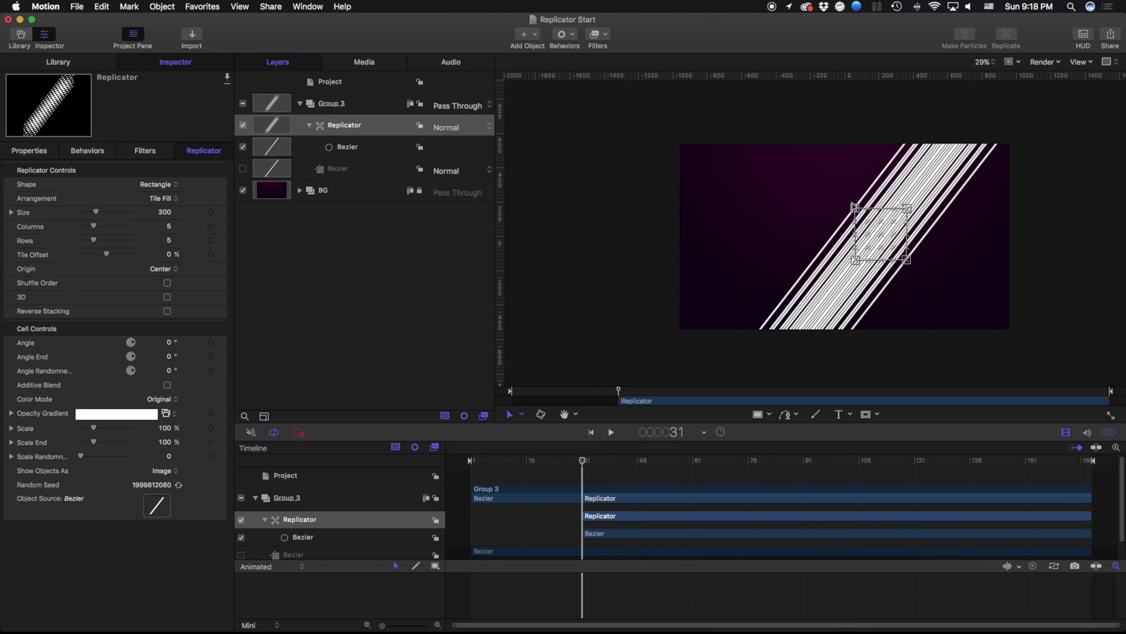
# Stretch the replicator box to size 2191.61 across the canvas, previewing playback to frame 44.
pyautogui.moveTo(855, 208); pyautogui.dragTo(745, 206)
pyautogui.press('space')
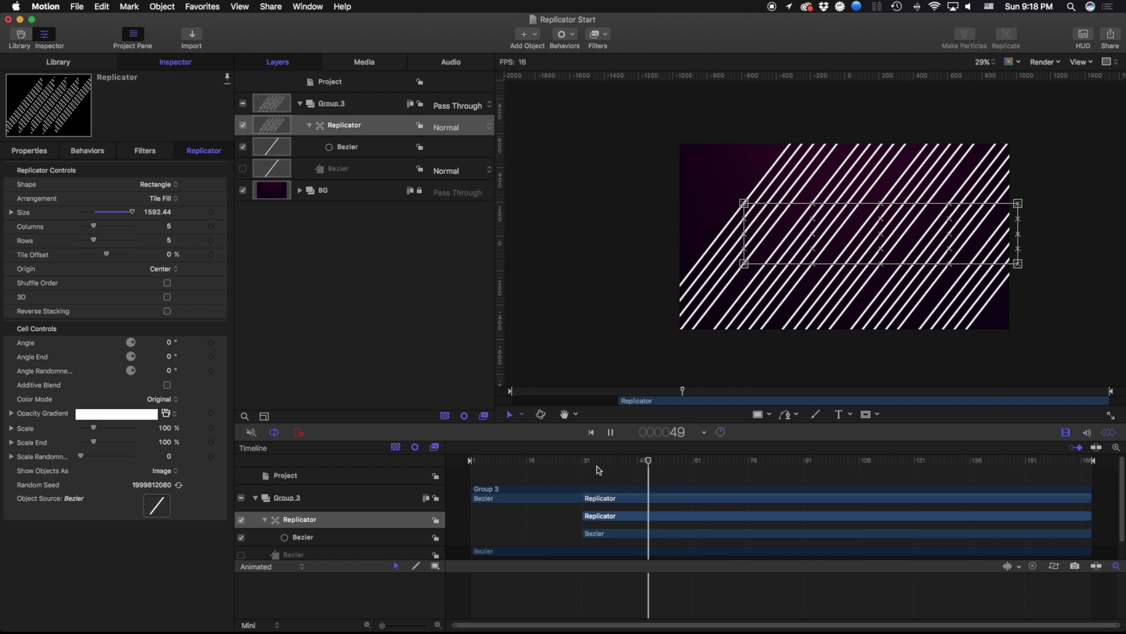
pyautogui.press('space')
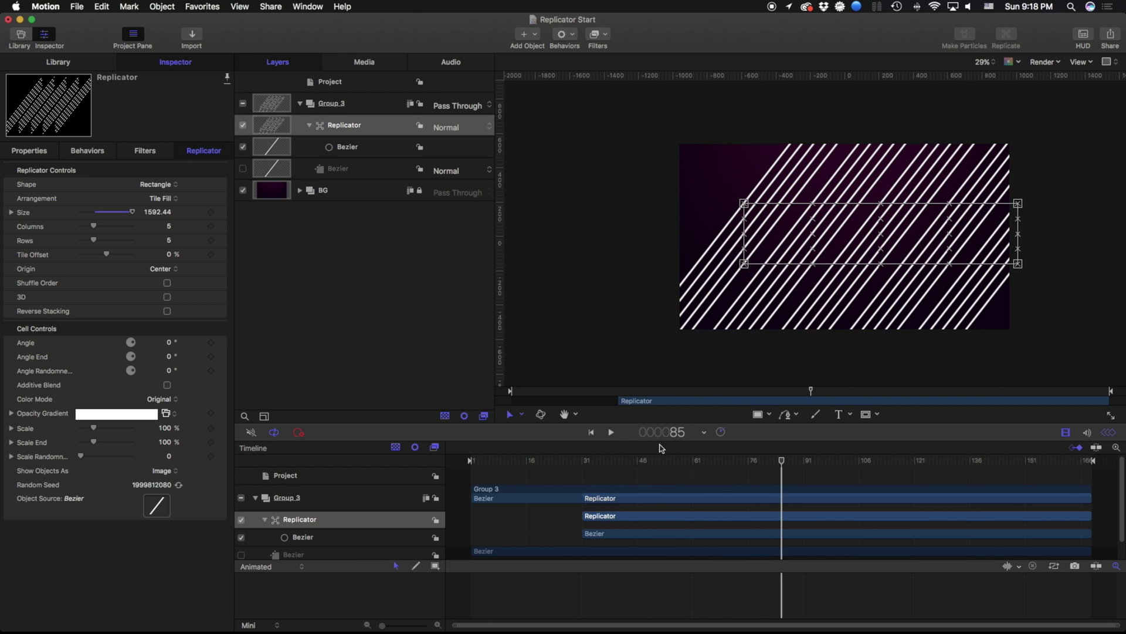
pyautogui.moveTo(636, 462)
pyautogui.mouseDown()
pyautogui.moveTo(657, 462)
pyautogui.moveTo(634, 463)
pyautogui.mouseUp()
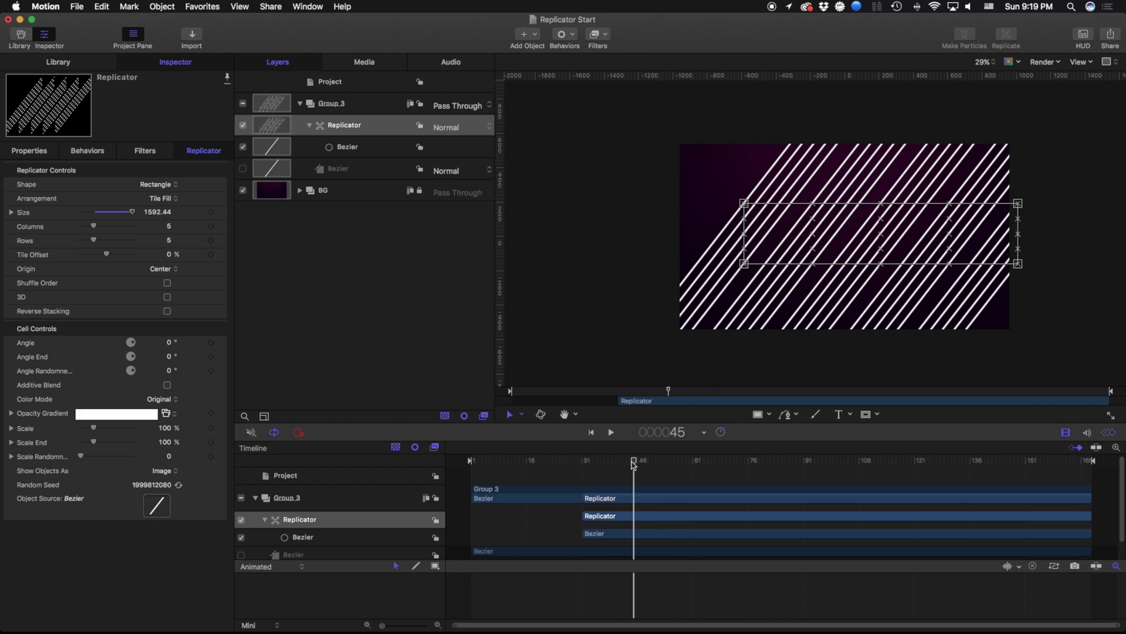
pyautogui.moveTo(634, 464); pyautogui.dragTo(630, 464)
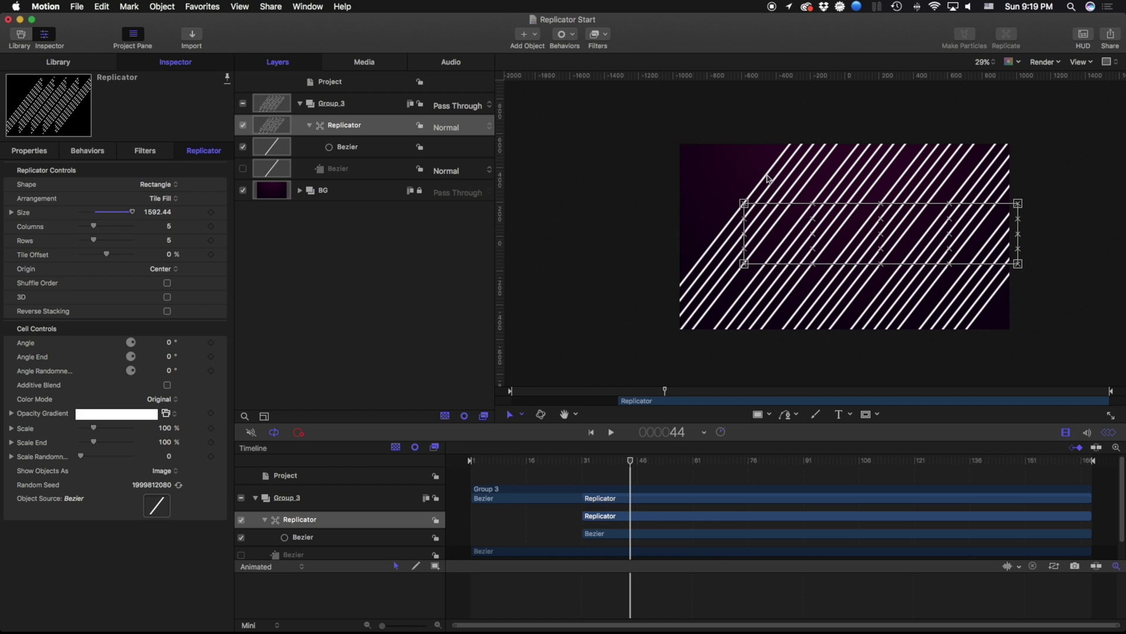
pyautogui.moveTo(1018, 203)
pyautogui.mouseDown()
pyautogui.moveTo(851, 221)
pyautogui.moveTo(1020, 203)
pyautogui.mouseUp()
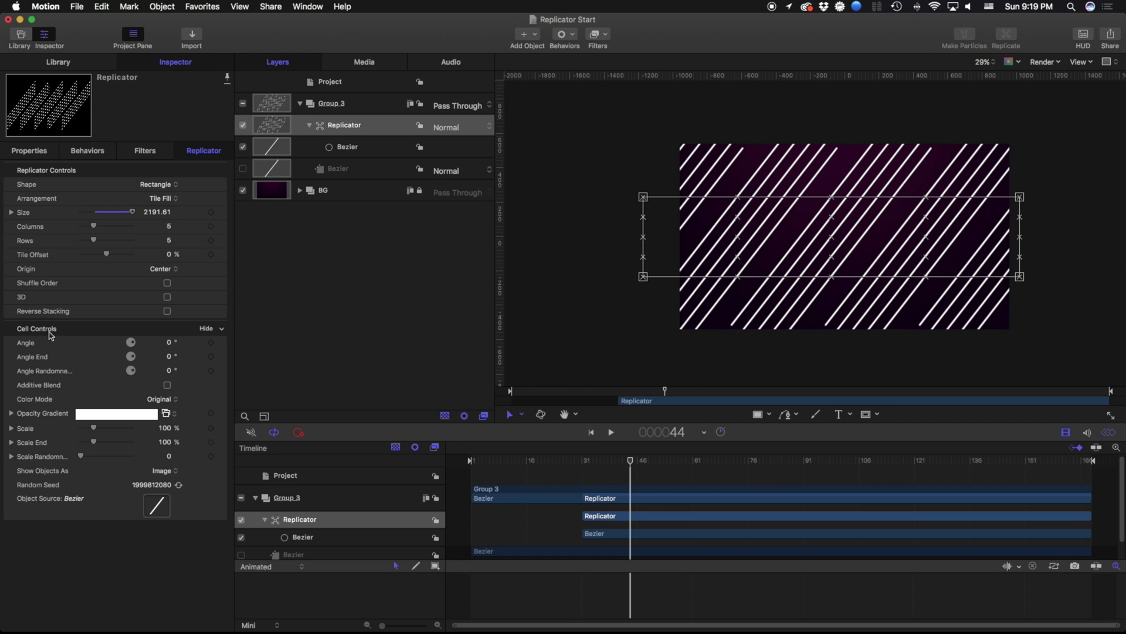
# Select the Replicator layer, switch its Arrangement to Outline and resize the box.
pyautogui.click(353, 151)
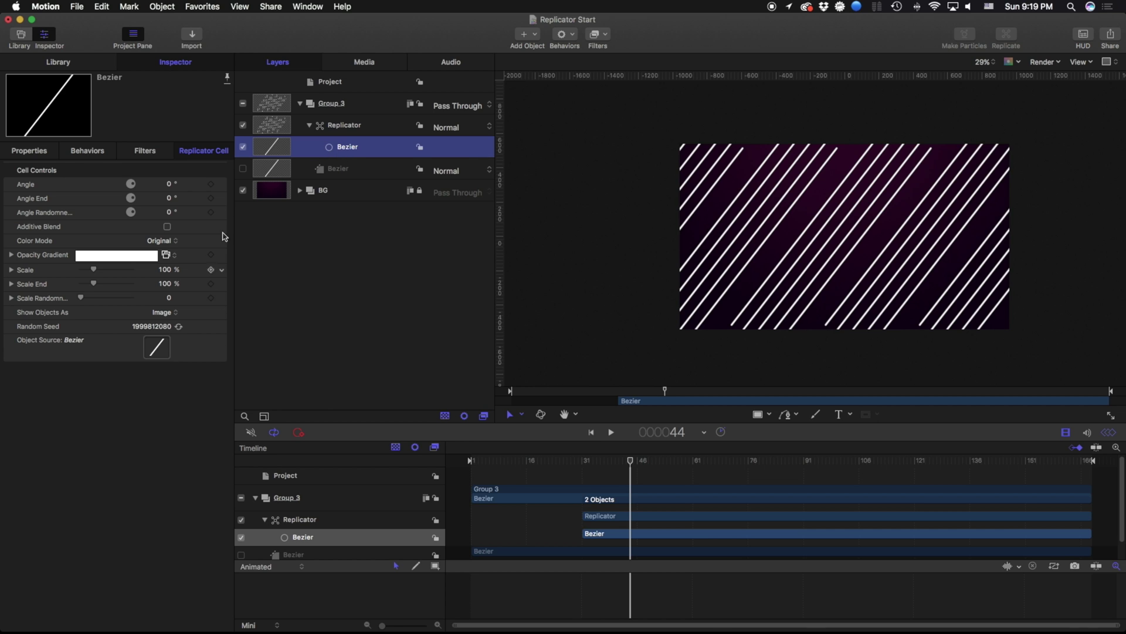
pyautogui.click(345, 127)
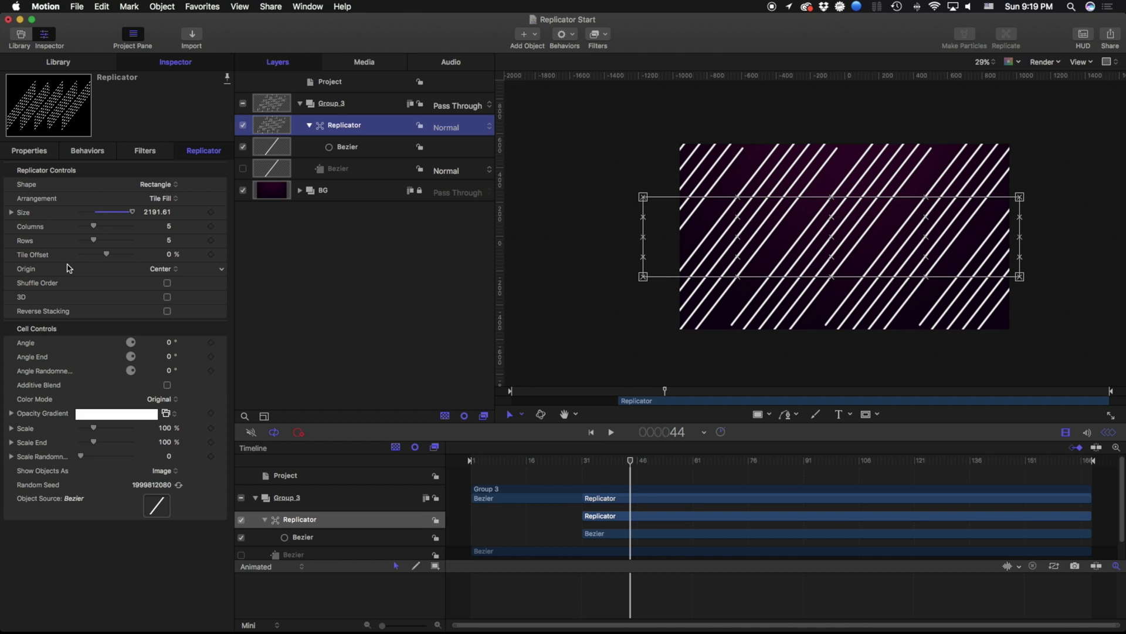
pyautogui.click(160, 199)
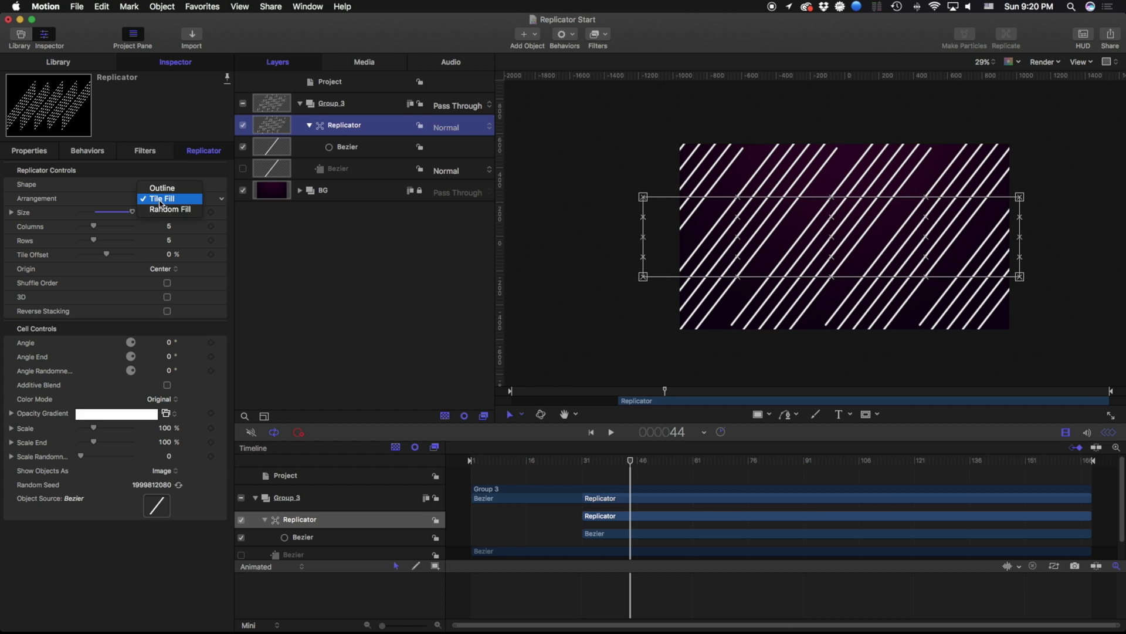
pyautogui.click(160, 189)
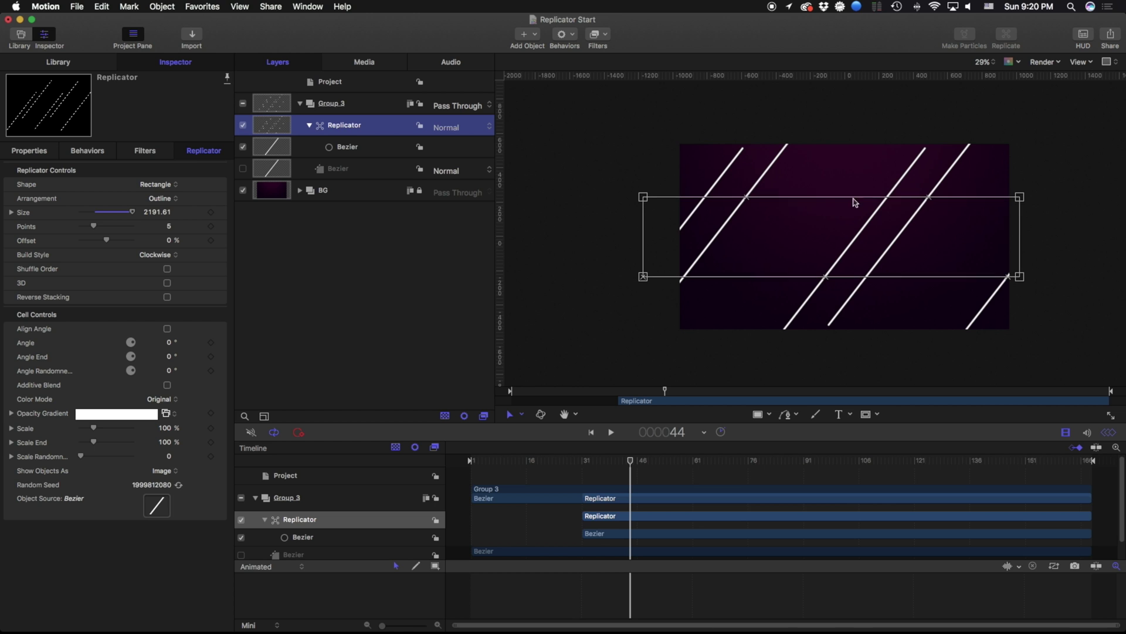
pyautogui.moveTo(1019, 276); pyautogui.dragTo(1001, 326)
# Try Tile Fill and Random Fill with more points, then return to Tile Fill at size 2036.15.
pyautogui.click(159, 198)
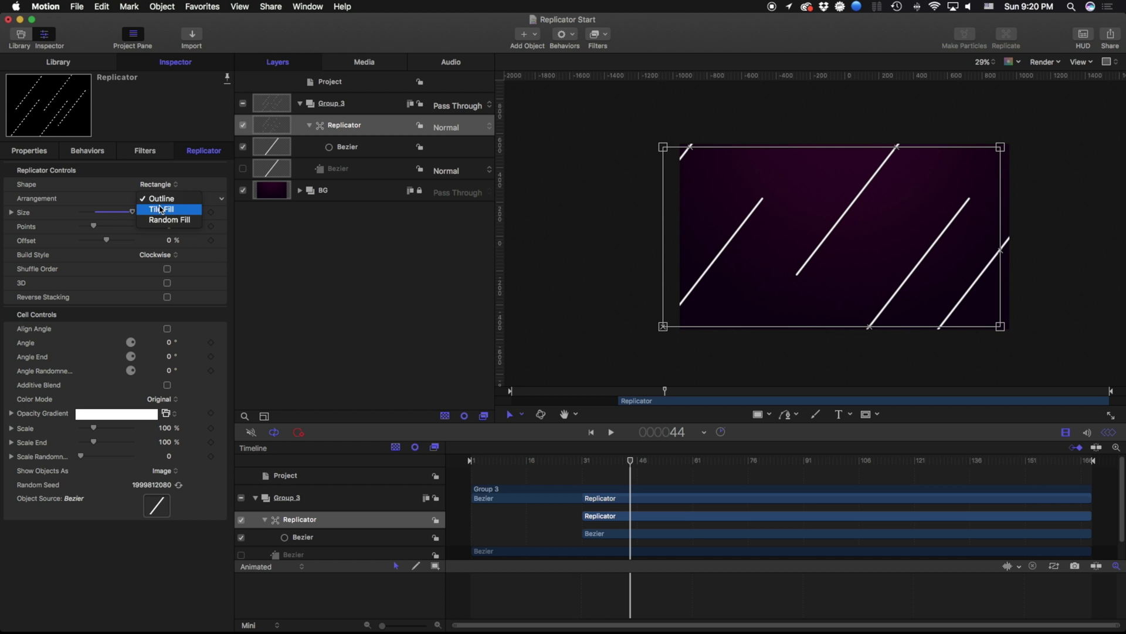
pyautogui.click(161, 209)
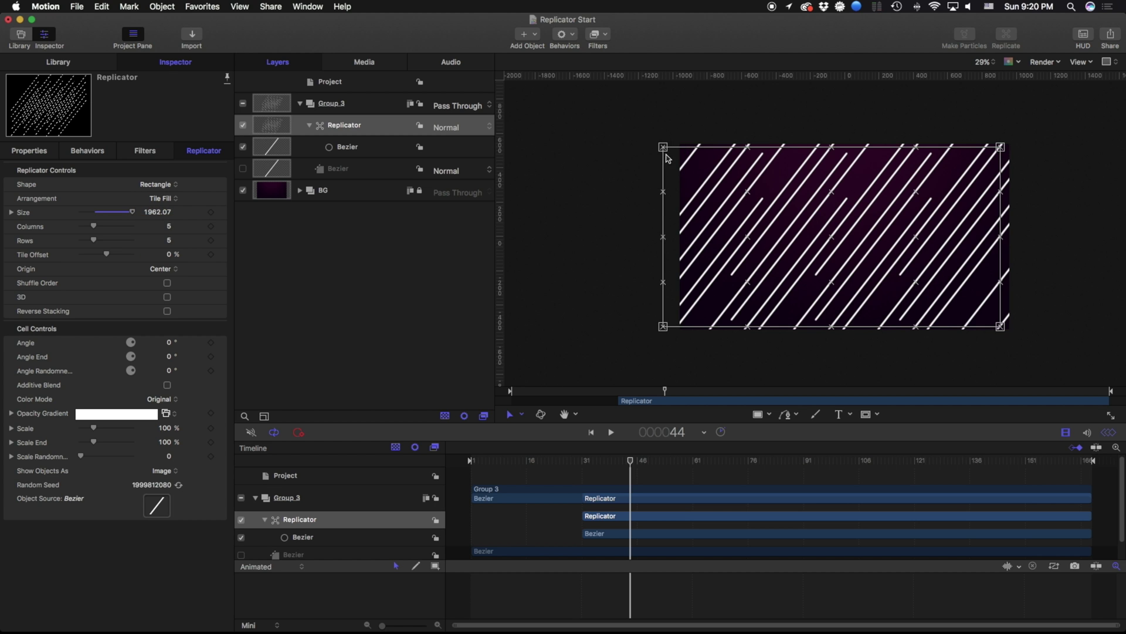
pyautogui.moveTo(663, 147); pyautogui.dragTo(654, 169)
pyautogui.click(160, 198)
pyautogui.click(166, 212)
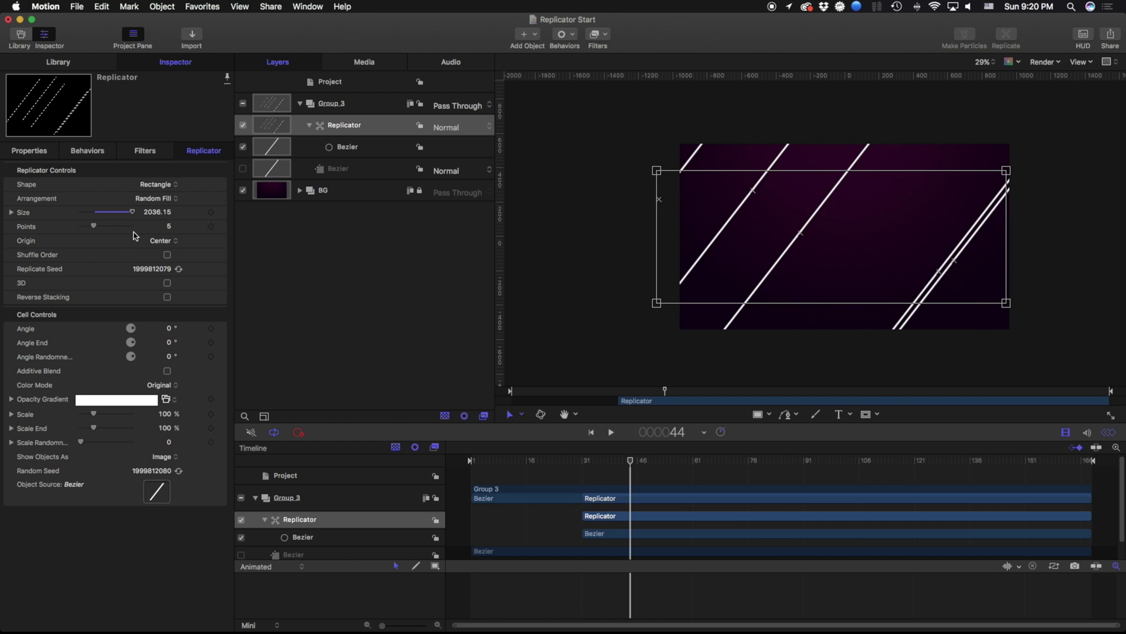
pyautogui.moveTo(97, 228); pyautogui.dragTo(176, 227)
pyautogui.click(157, 198)
pyautogui.click(159, 191)
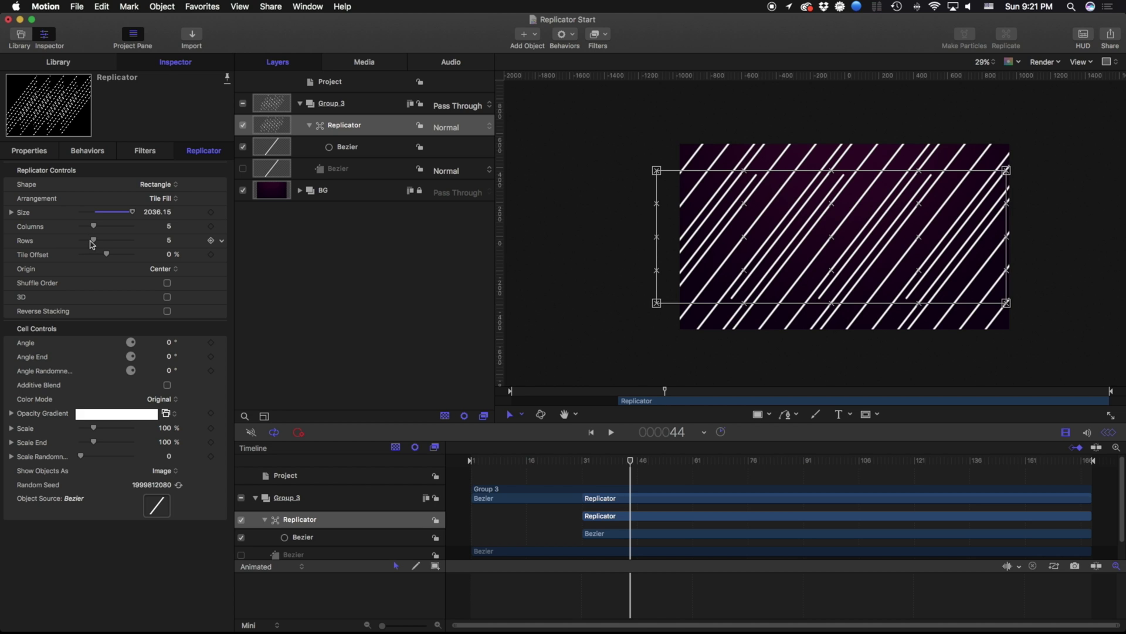
# Set the Tile Fill to 20 columns and 1 row, stretching the box wider than the canvas.
pyautogui.moveTo(95, 244); pyautogui.dragTo(132, 228)
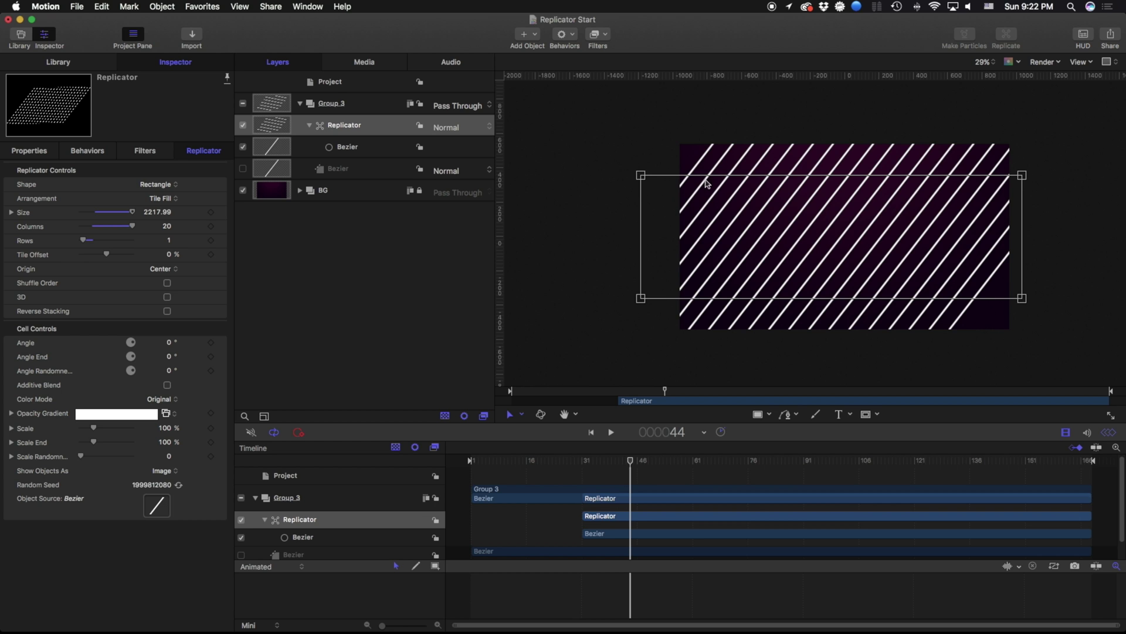
pyautogui.moveTo(640, 175); pyautogui.dragTo(587, 143)
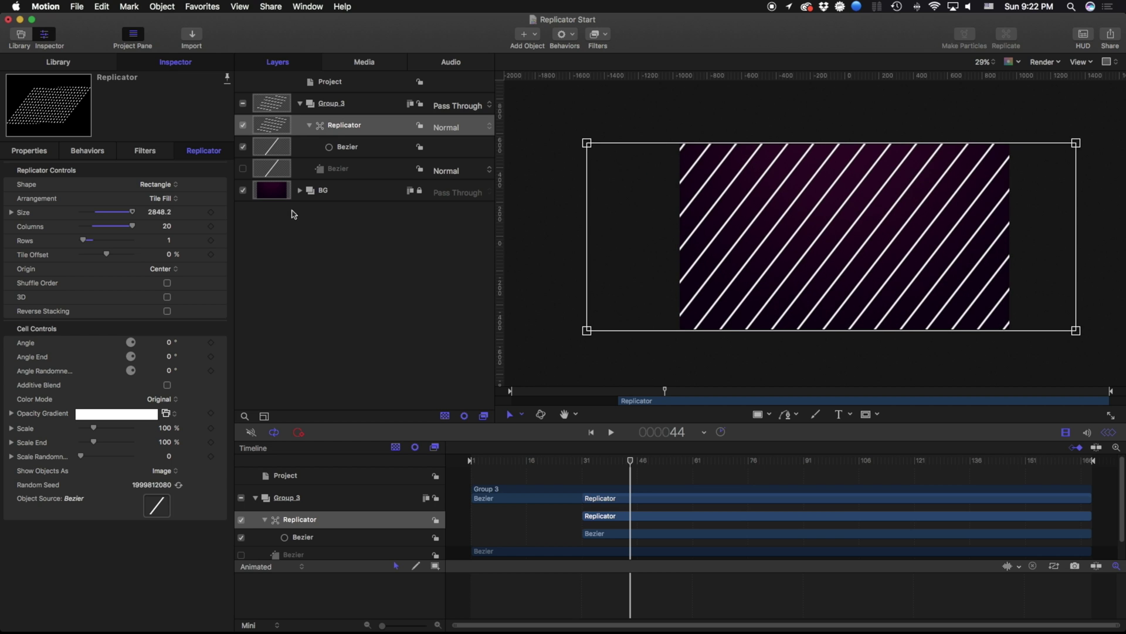
pyautogui.click(11, 213)
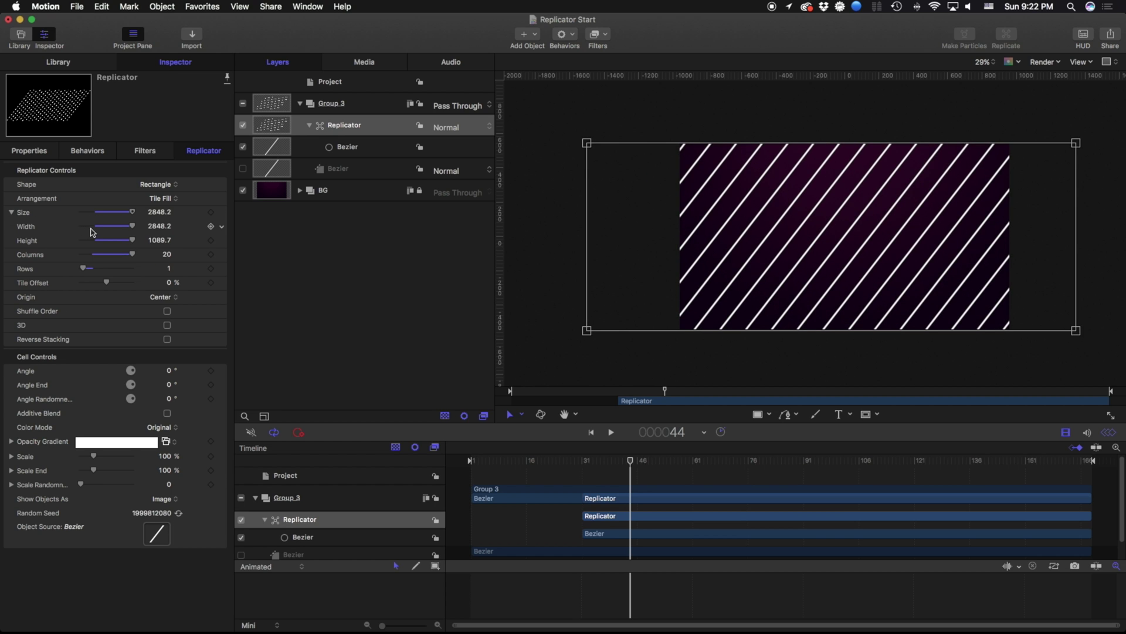
pyautogui.moveTo(586, 143)
pyautogui.mouseDown()
pyautogui.moveTo(625, 150)
pyautogui.moveTo(667, 133)
pyautogui.moveTo(722, 144)
pyautogui.moveTo(596, 145)
pyautogui.mouseUp()
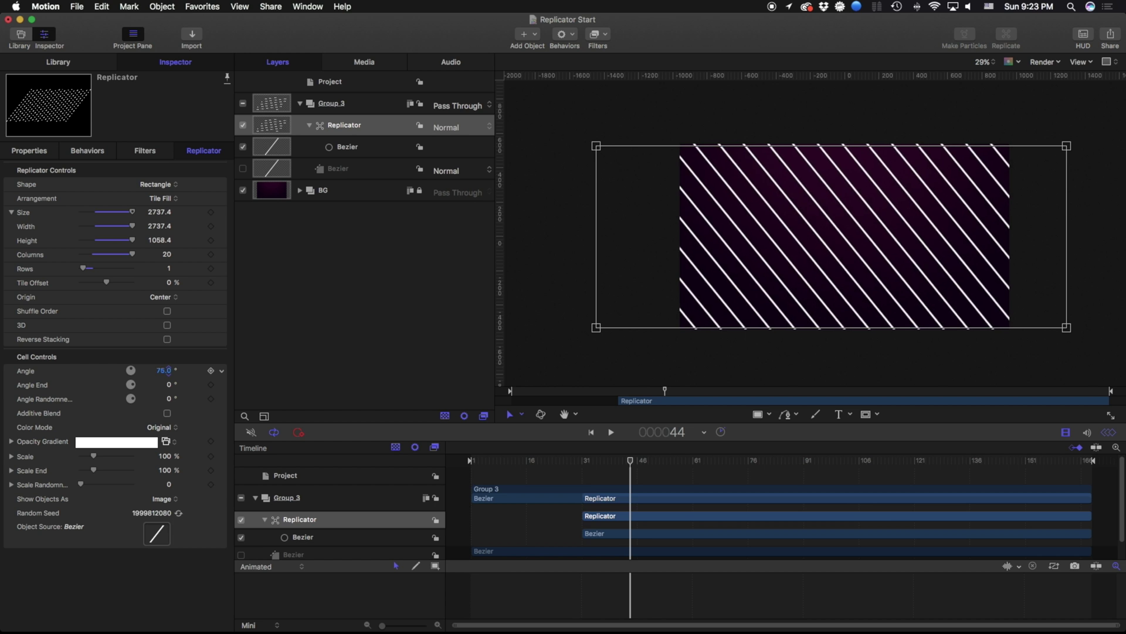
# Set the replicator cell Angle and Angle End both to 0°.
pyautogui.moveTo(167, 370); pyautogui.dragTo(169, 379)
pyautogui.click(160, 372)
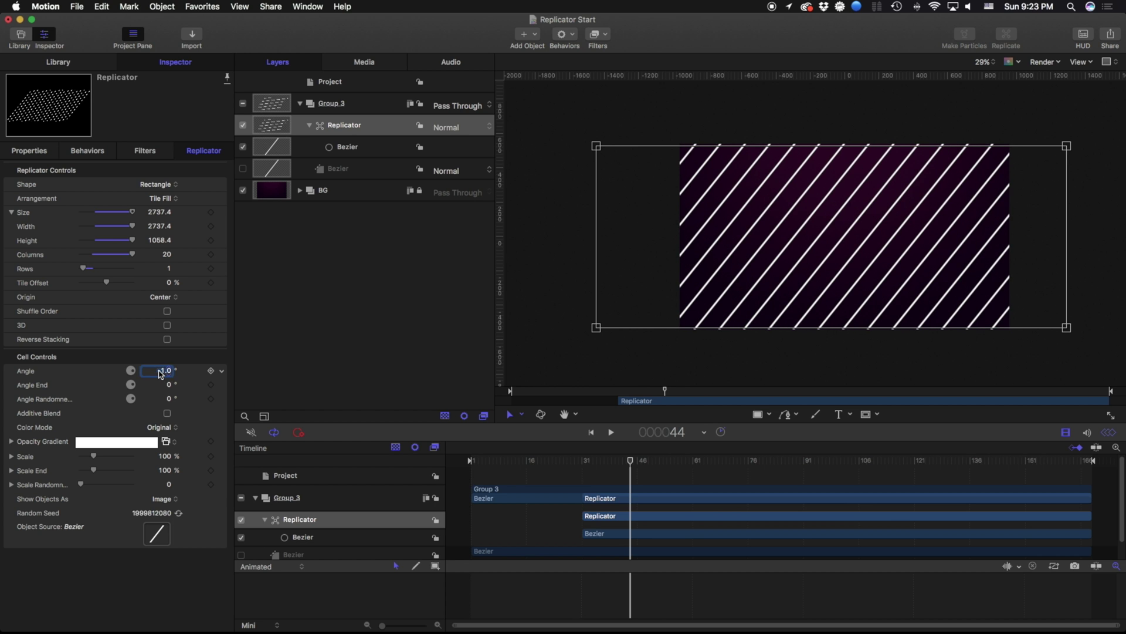
pyautogui.write('0')
pyautogui.press('Return')
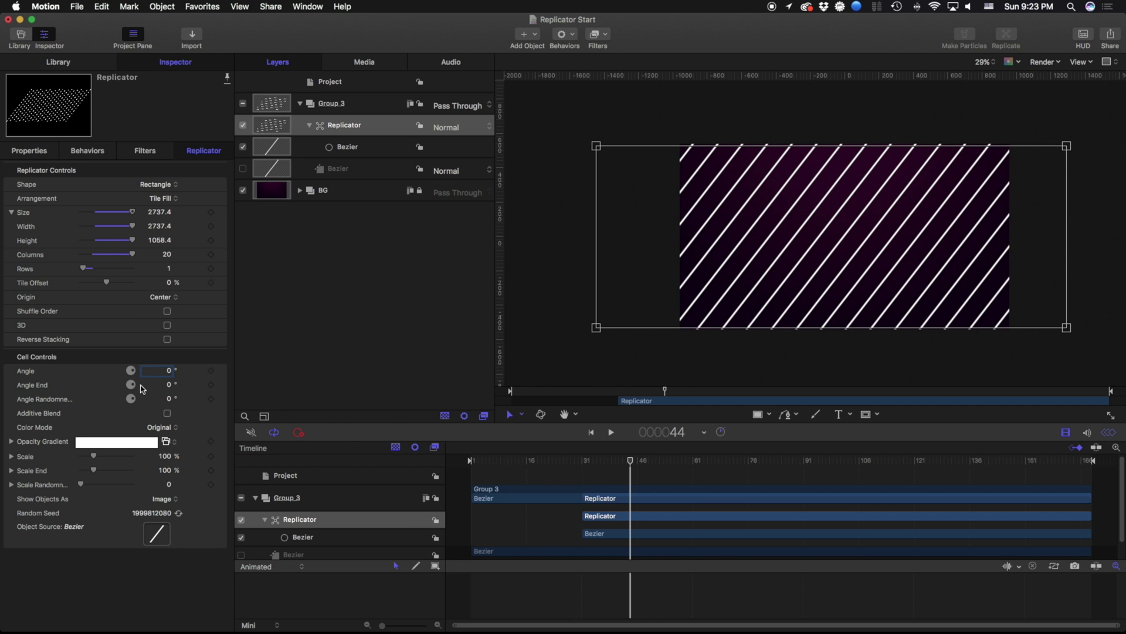
pyautogui.moveTo(167, 385)
pyautogui.mouseDown()
pyautogui.moveTo(186, 385)
pyautogui.moveTo(157, 385)
pyautogui.mouseUp()
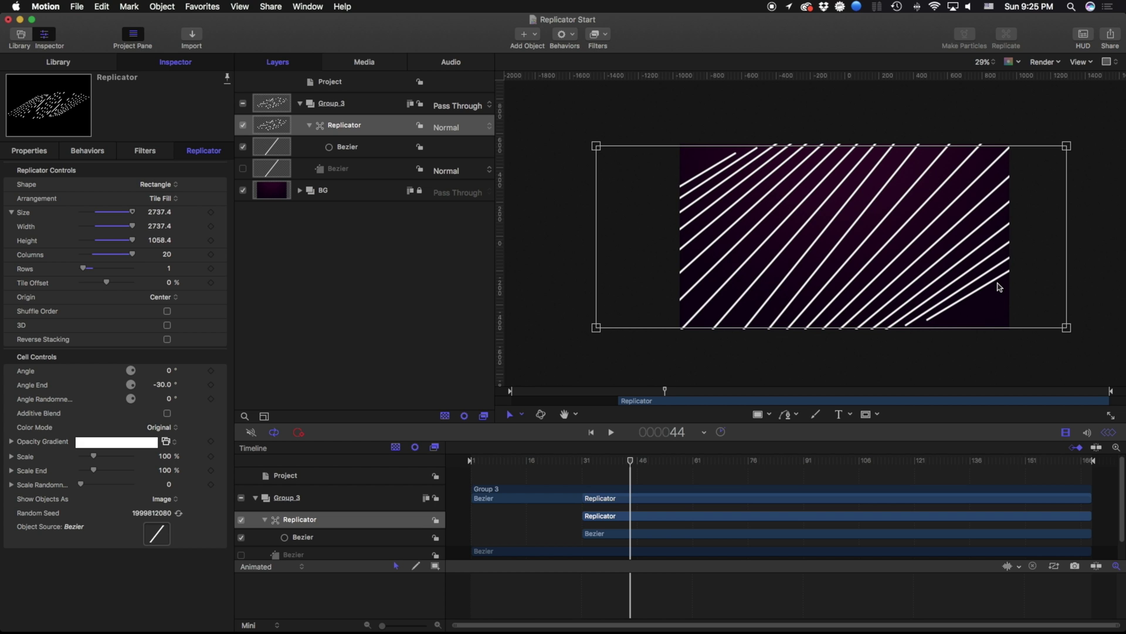
pyautogui.moveTo(167, 399)
pyautogui.mouseDown()
pyautogui.moveTo(194, 398)
pyautogui.moveTo(169, 398)
pyautogui.mouseUp()
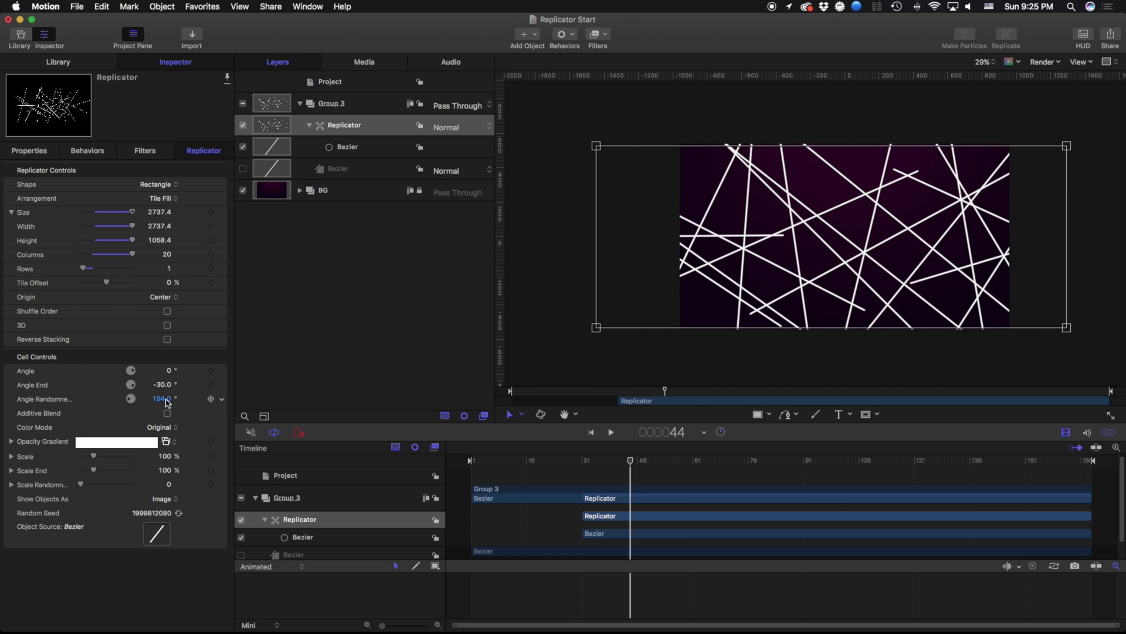
pyautogui.moveTo(162, 385); pyautogui.dragTo(167, 389)
pyautogui.write('0')
pyautogui.press('Return')
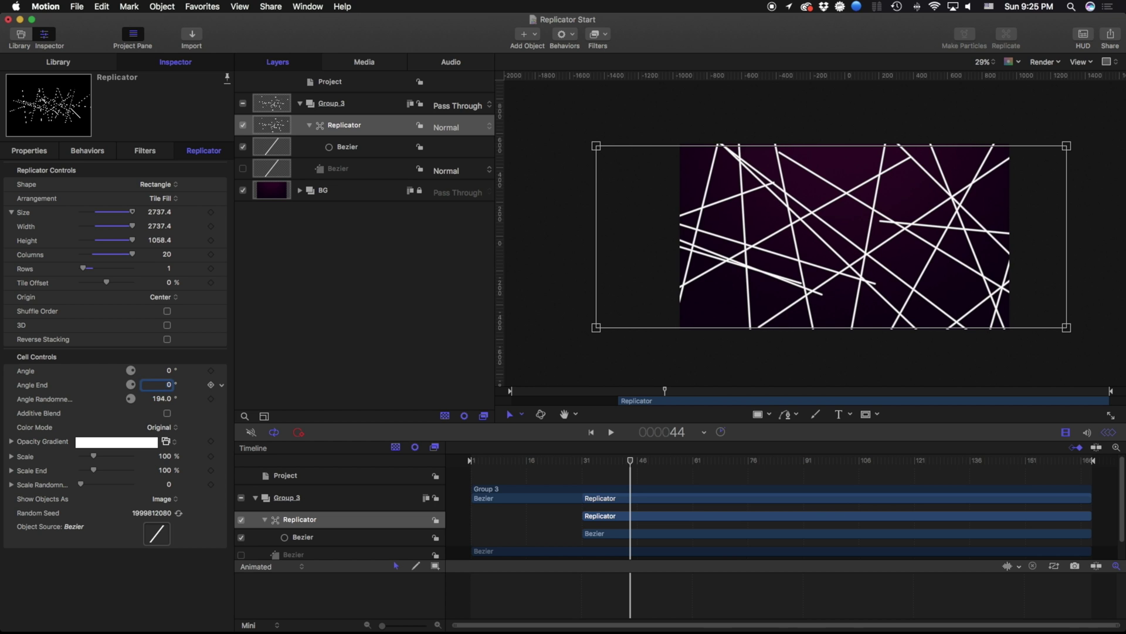
# Set Angle Randomness to 0° and turn on Additive Blend.
pyautogui.click(163, 399)
pyautogui.write('0')
pyautogui.press('Return')
pyautogui.click(167, 414)
pyautogui.moveTo(159, 399); pyautogui.dragTo(348, 346)
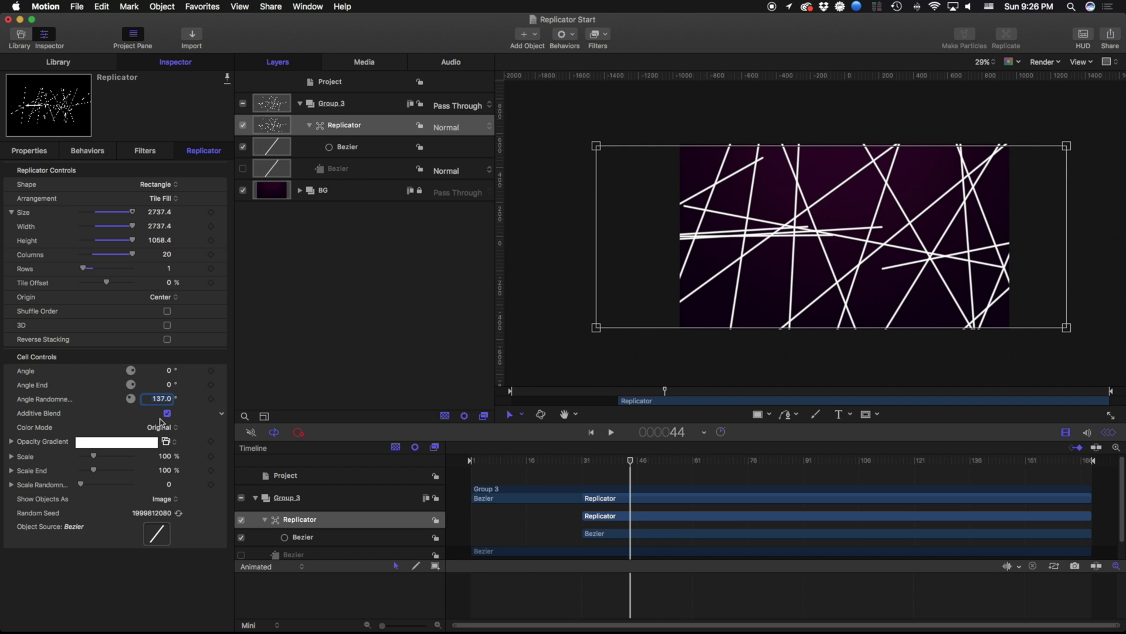
pyautogui.write('0')
pyautogui.press('Return')
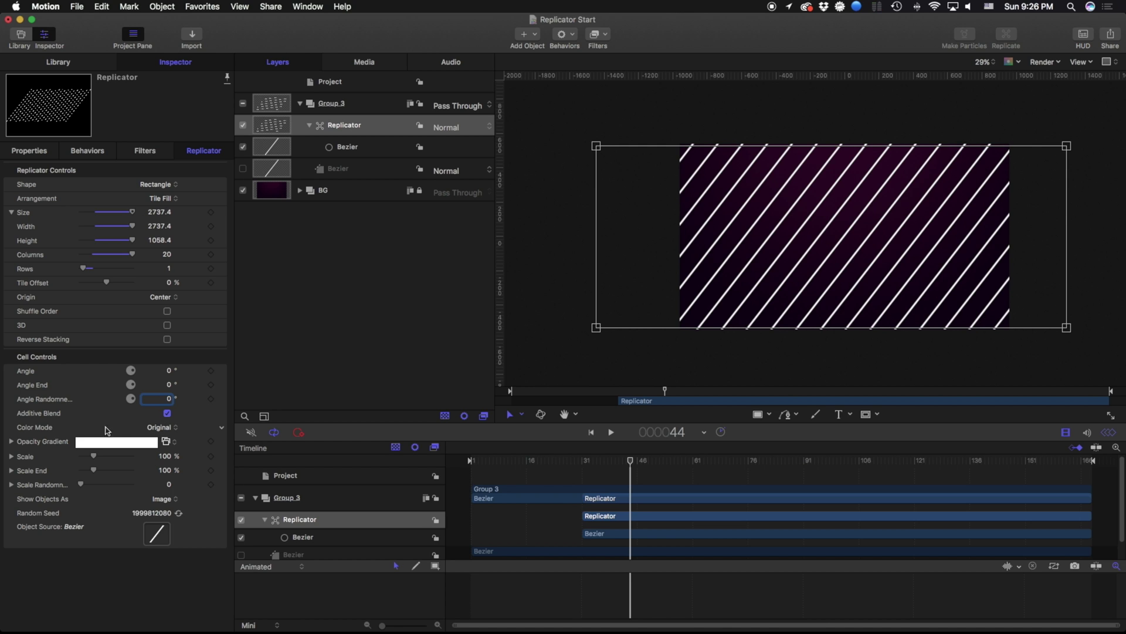
# Colorize the stripes pink-red.
pyautogui.click(167, 431)
pyautogui.click(163, 438)
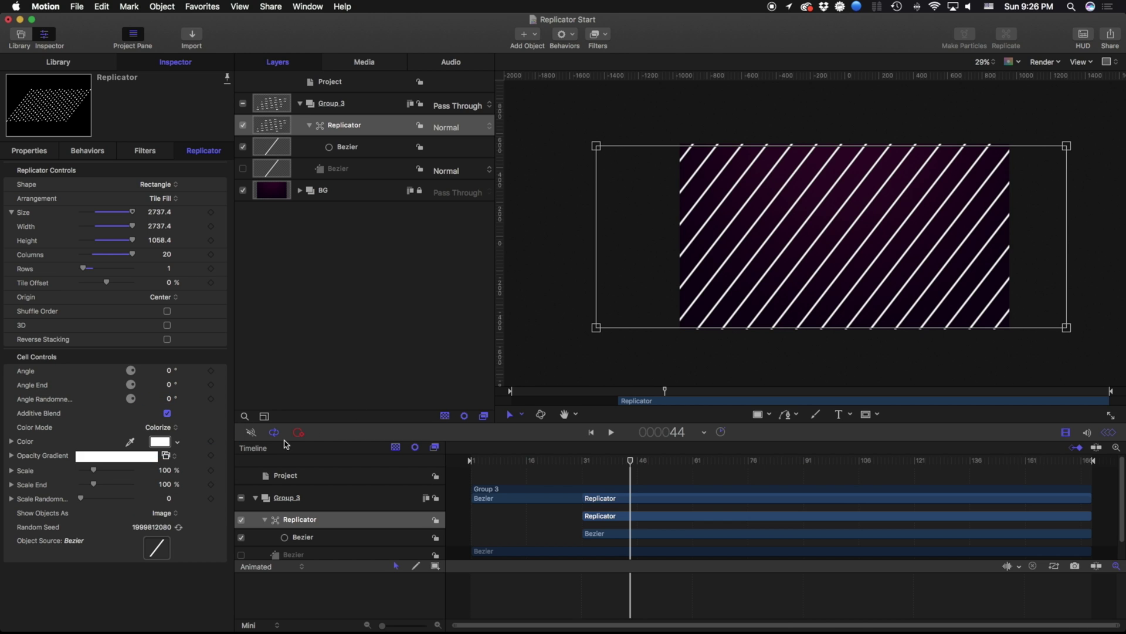
pyautogui.click(159, 441)
pyautogui.click(291, 508)
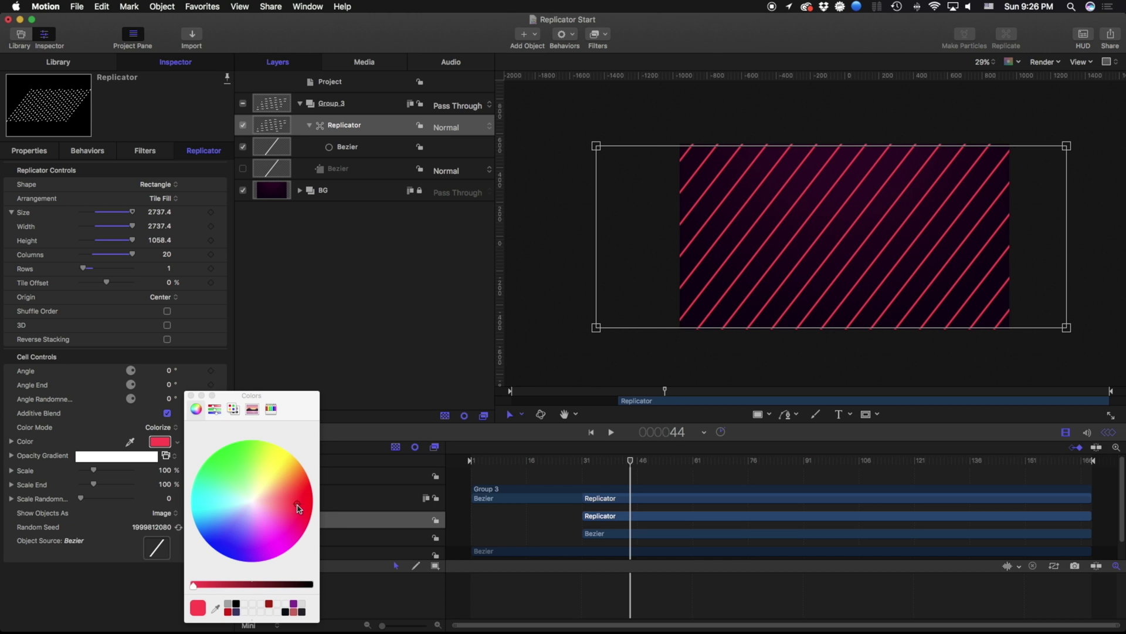
pyautogui.click(191, 396)
# Switch Color Mode to Over Pattern with a green first gradient stop and Origin Left.
pyautogui.click(162, 427)
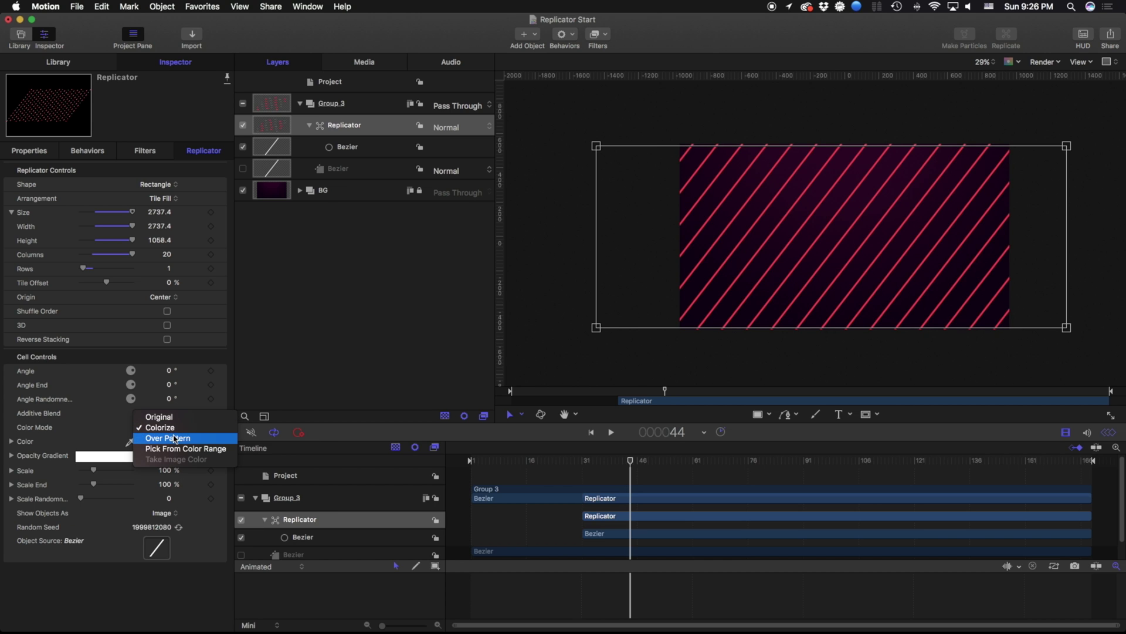
pyautogui.click(174, 438)
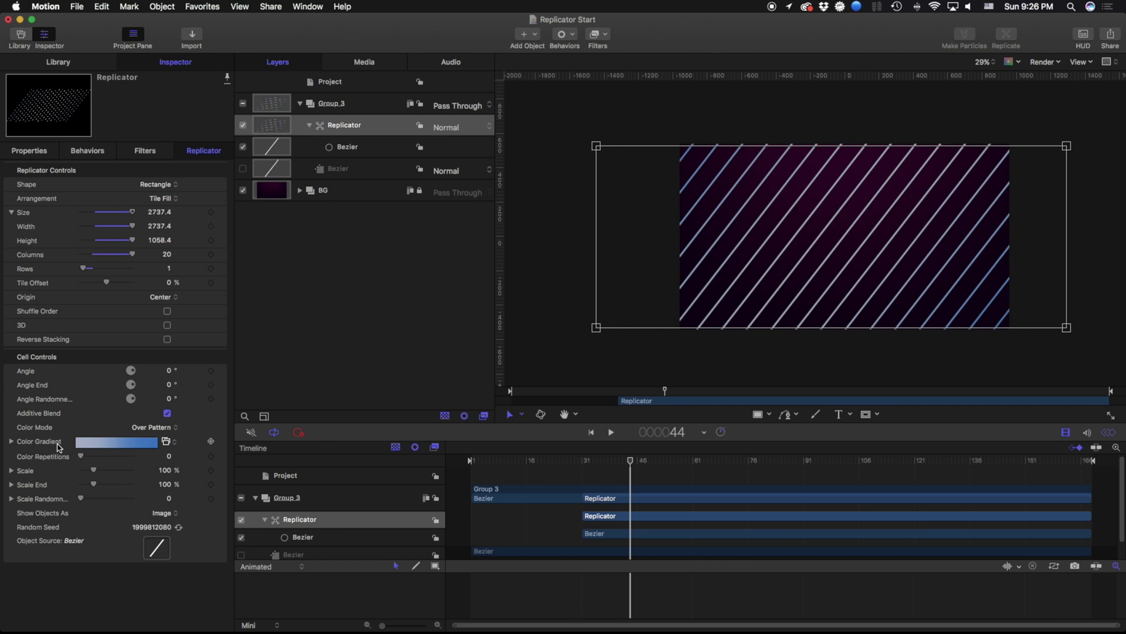
pyautogui.click(11, 442)
pyautogui.click(10, 496)
pyautogui.click(167, 510)
pyautogui.click(237, 465)
pyautogui.click(191, 396)
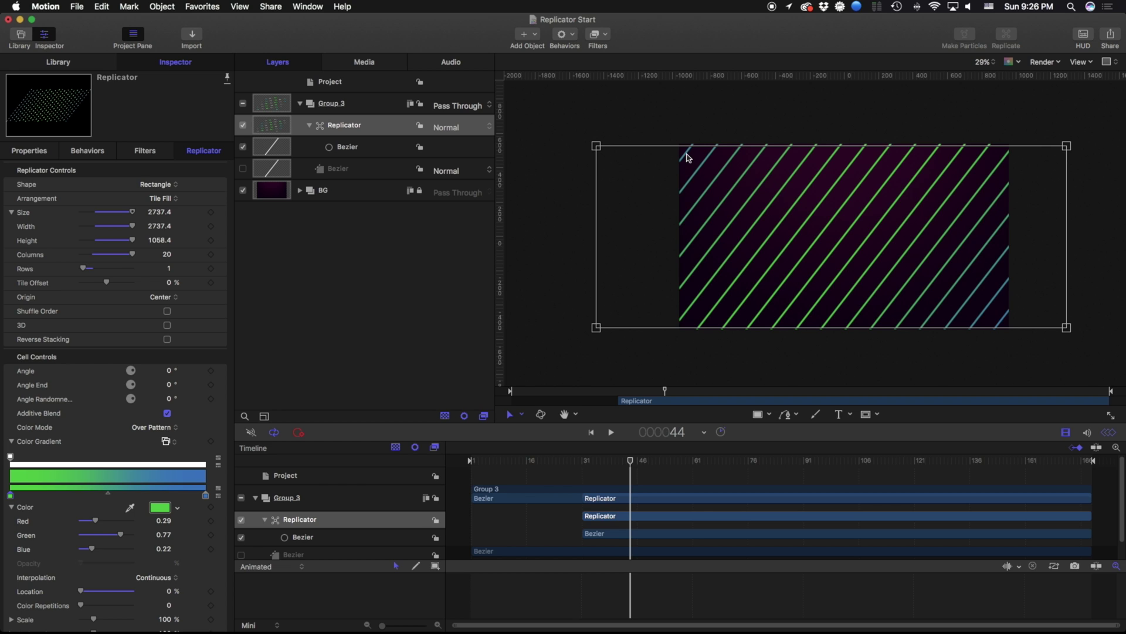
pyautogui.click(158, 298)
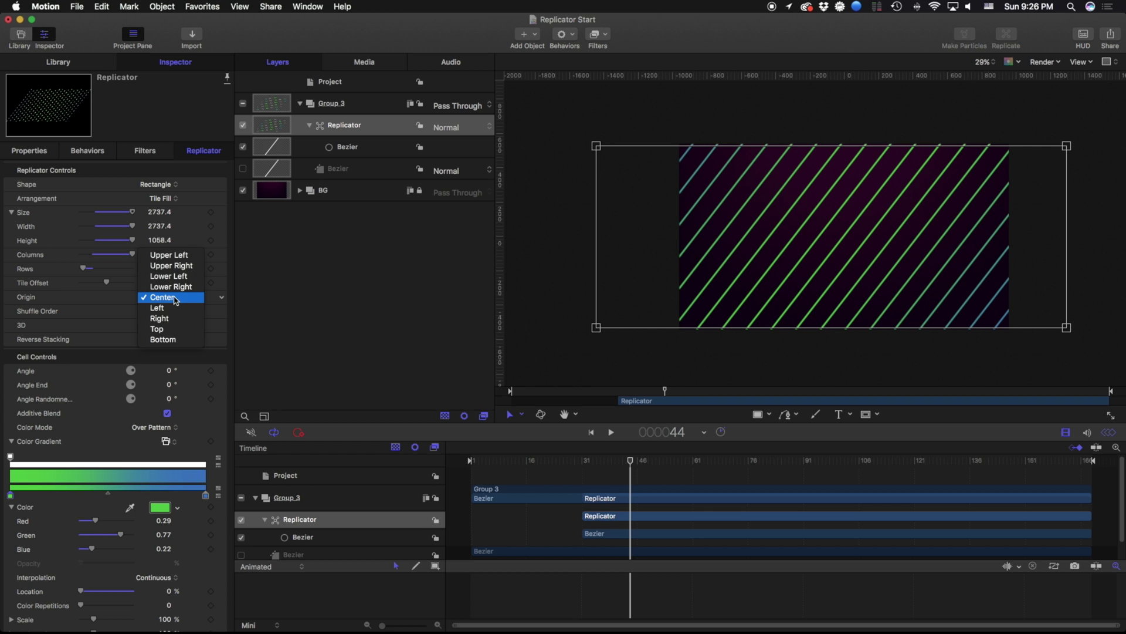
pyautogui.click(167, 308)
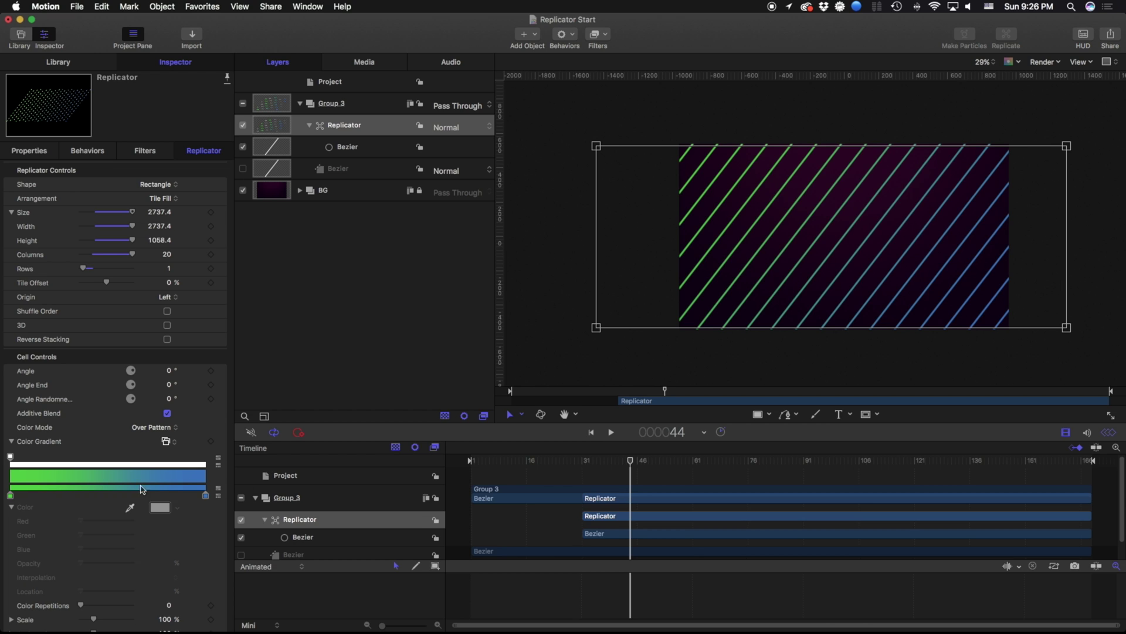
# Add a purple middle gradient stop and set Color Mode to Pick From Color Range.
pyautogui.click(107, 493)
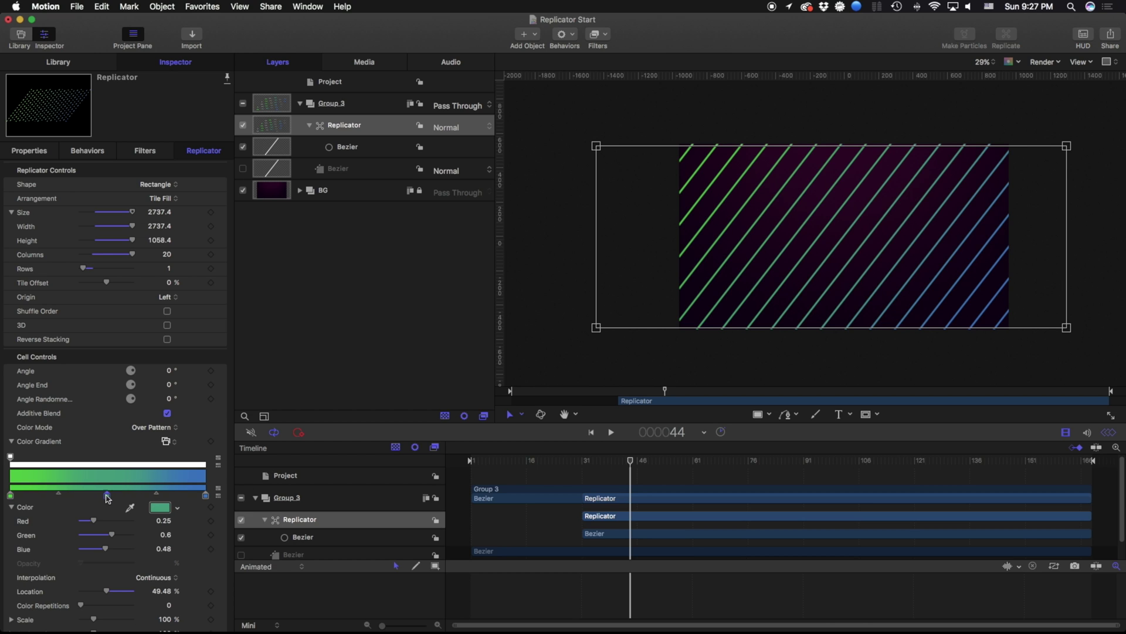
pyautogui.click(160, 507)
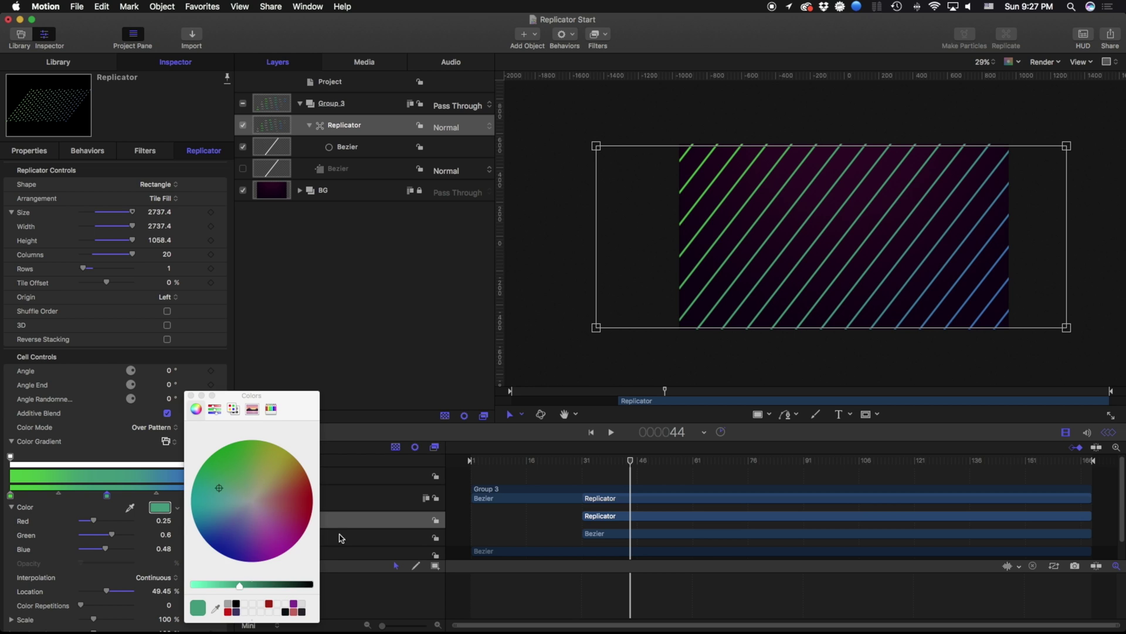
pyautogui.click(272, 548)
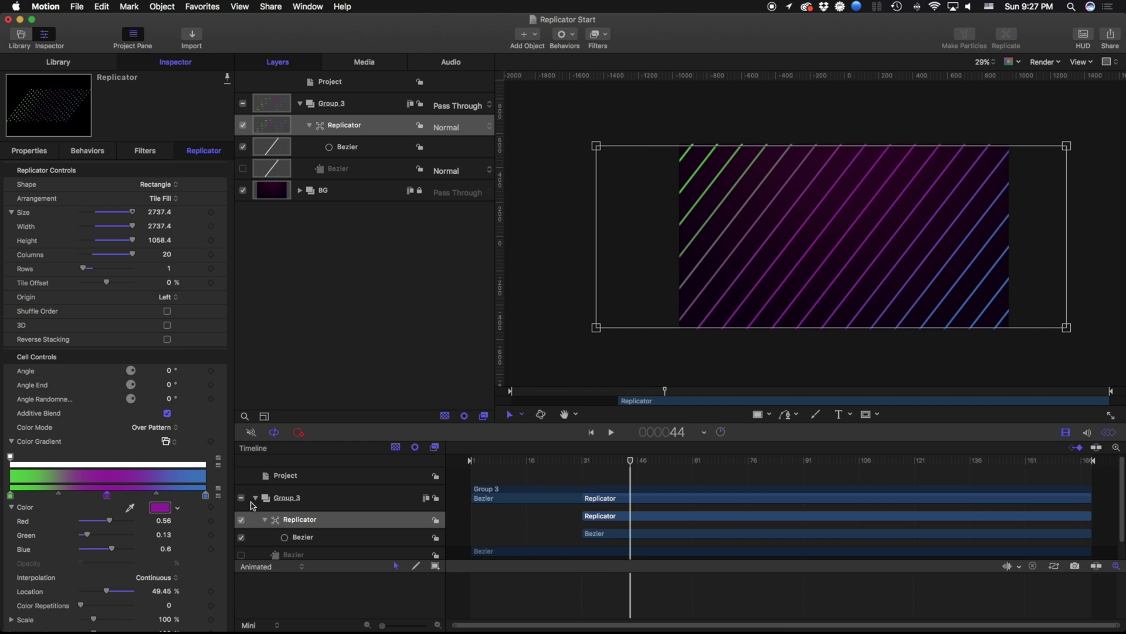
pyautogui.click(155, 427)
pyautogui.click(178, 440)
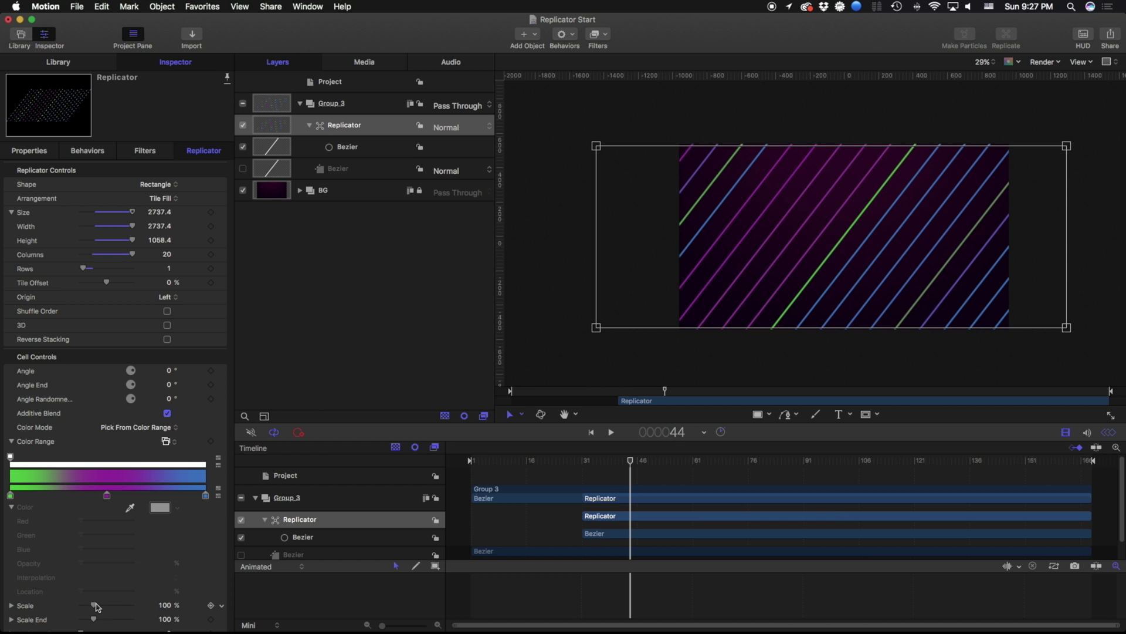
# Scale the stripes from 5% through 50% up to about 149%.
pyautogui.moveTo(94, 604)
pyautogui.mouseDown()
pyautogui.moveTo(79, 607)
pyautogui.moveTo(123, 619)
pyautogui.moveTo(82, 607)
pyautogui.mouseUp()
pyautogui.moveTo(171, 608); pyautogui.dragTo(138, 620)
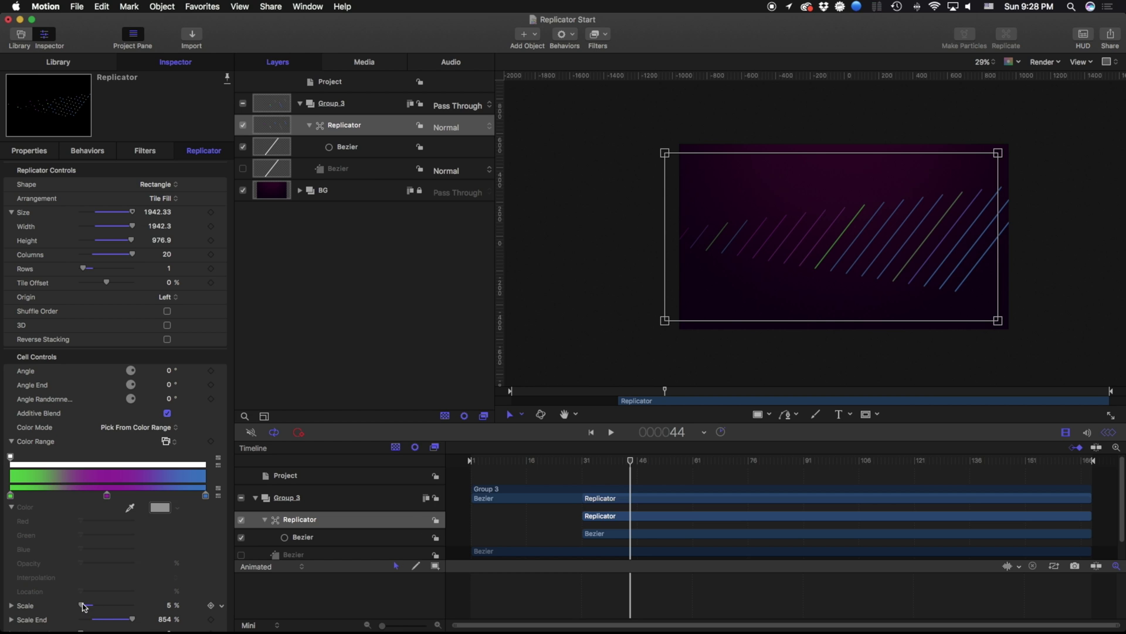
pyautogui.moveTo(89, 607); pyautogui.dragTo(91, 607)
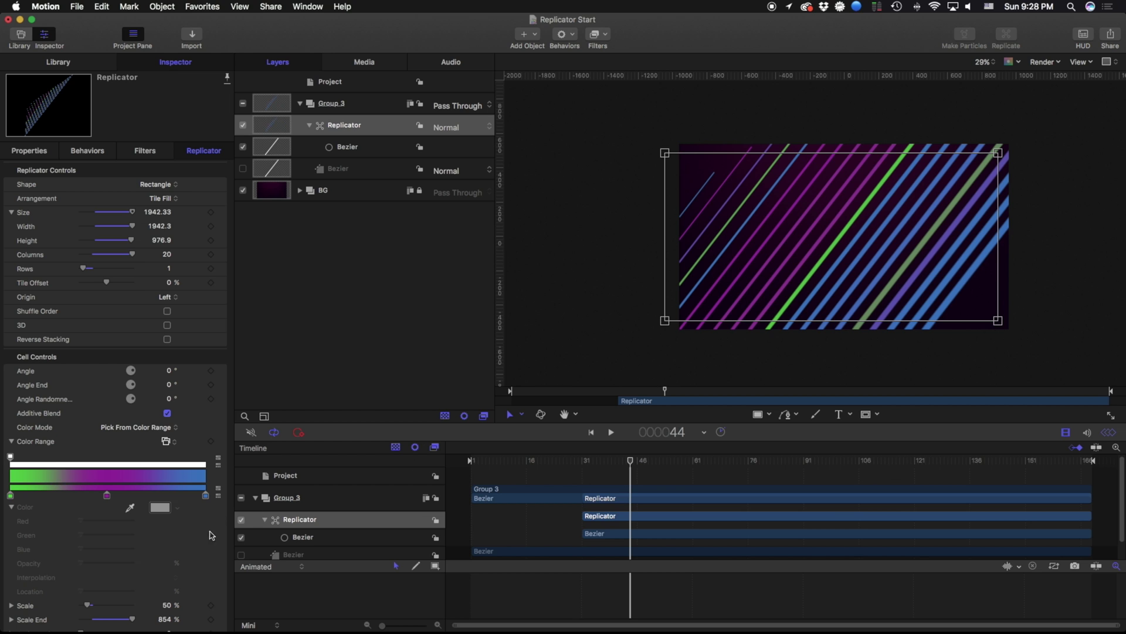
pyautogui.moveTo(91, 607); pyautogui.dragTo(106, 609)
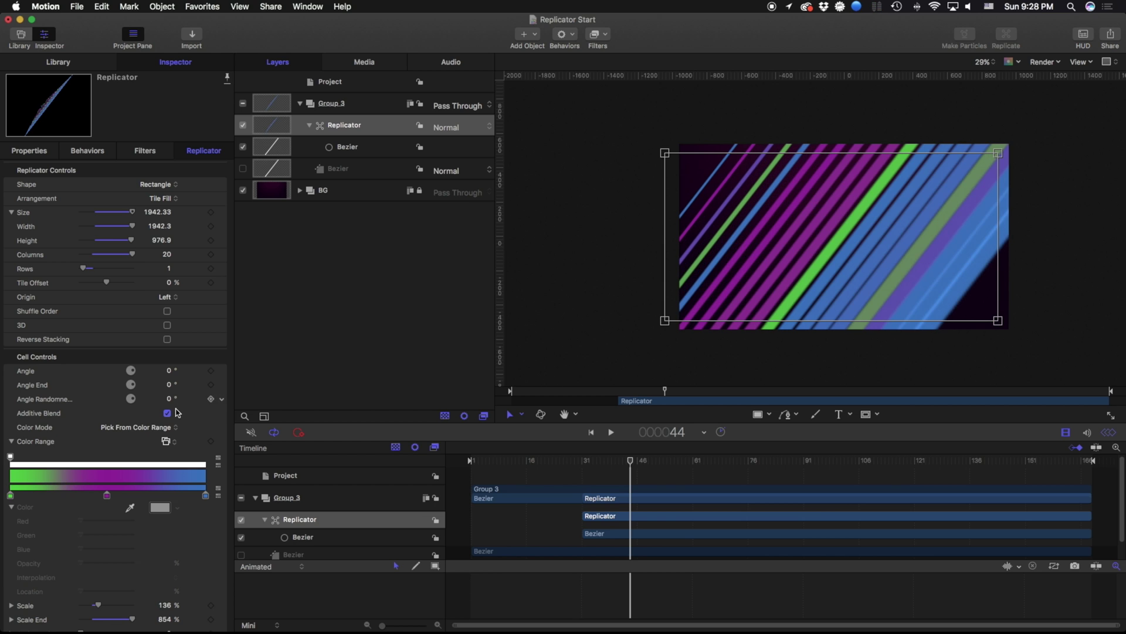
# Turn off Additive Blend, set Scale End 100, Scale 197% and Scale Randomness 1027.
pyautogui.click(167, 413)
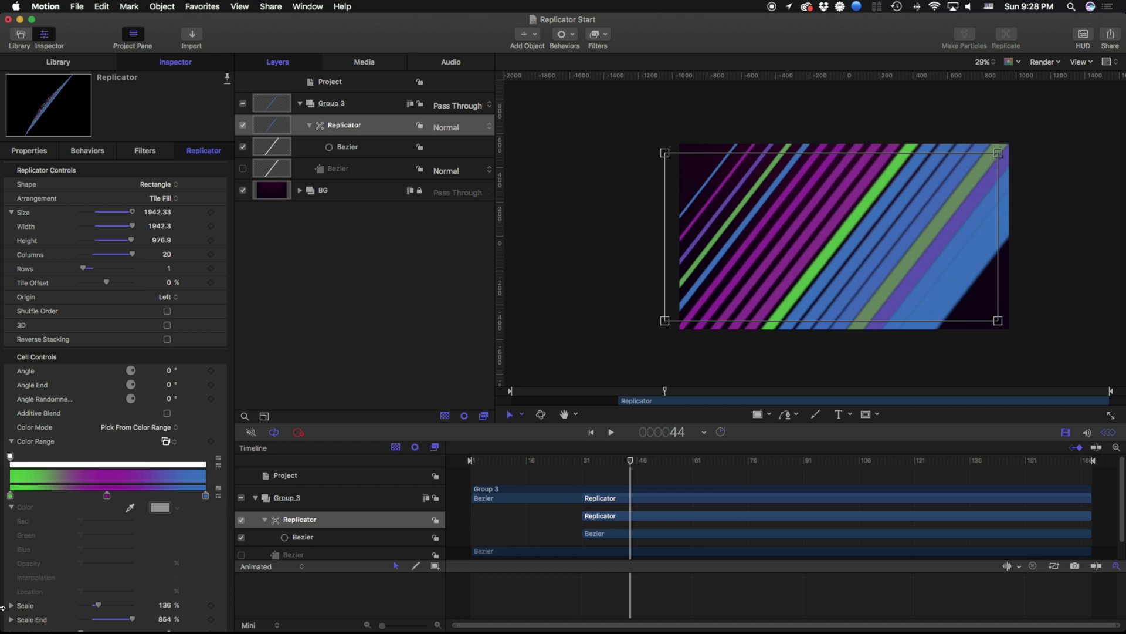
pyautogui.click(162, 620)
pyautogui.write('100')
pyautogui.press('Return')
pyautogui.scroll(-3, 86, 578)
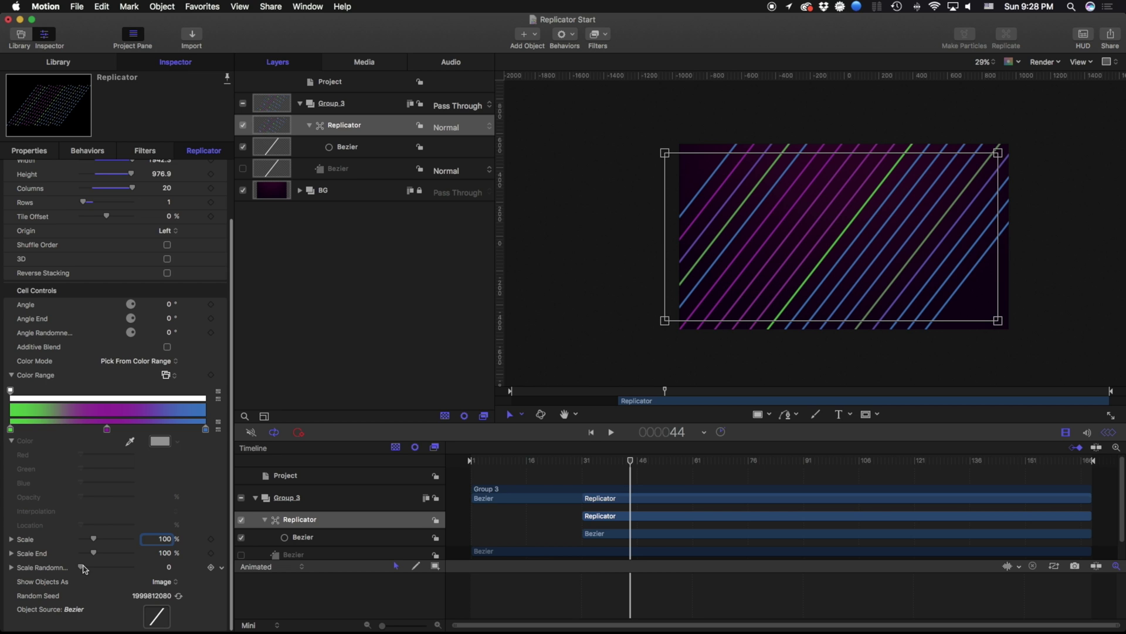
pyautogui.moveTo(84, 568); pyautogui.dragTo(126, 568)
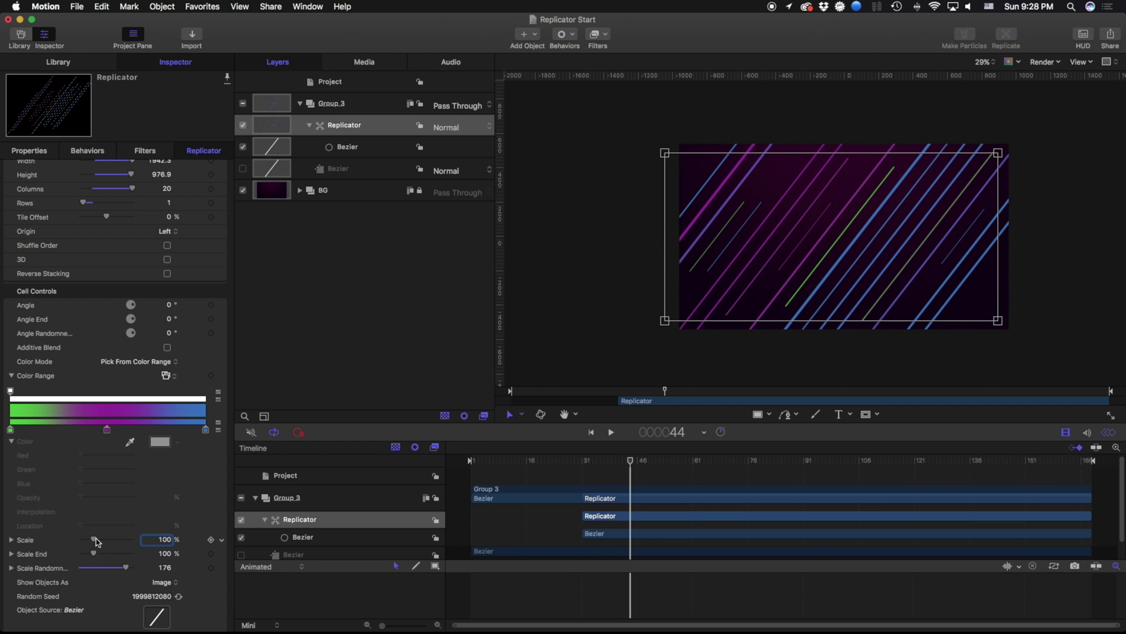
pyautogui.moveTo(96, 541); pyautogui.dragTo(109, 540)
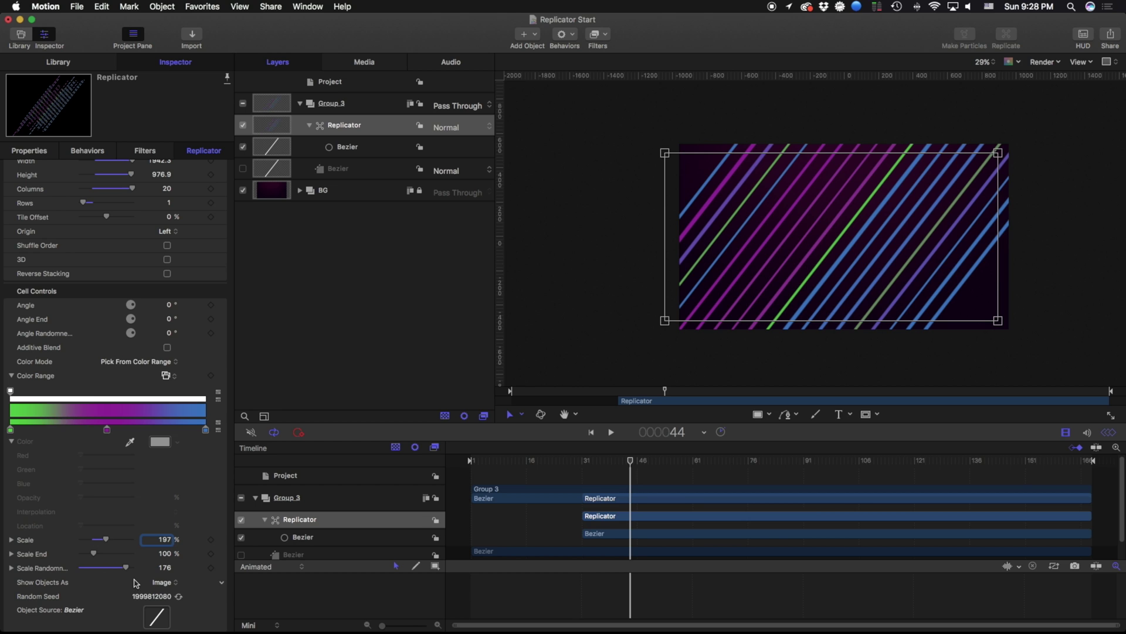
pyautogui.moveTo(127, 568); pyautogui.dragTo(176, 569)
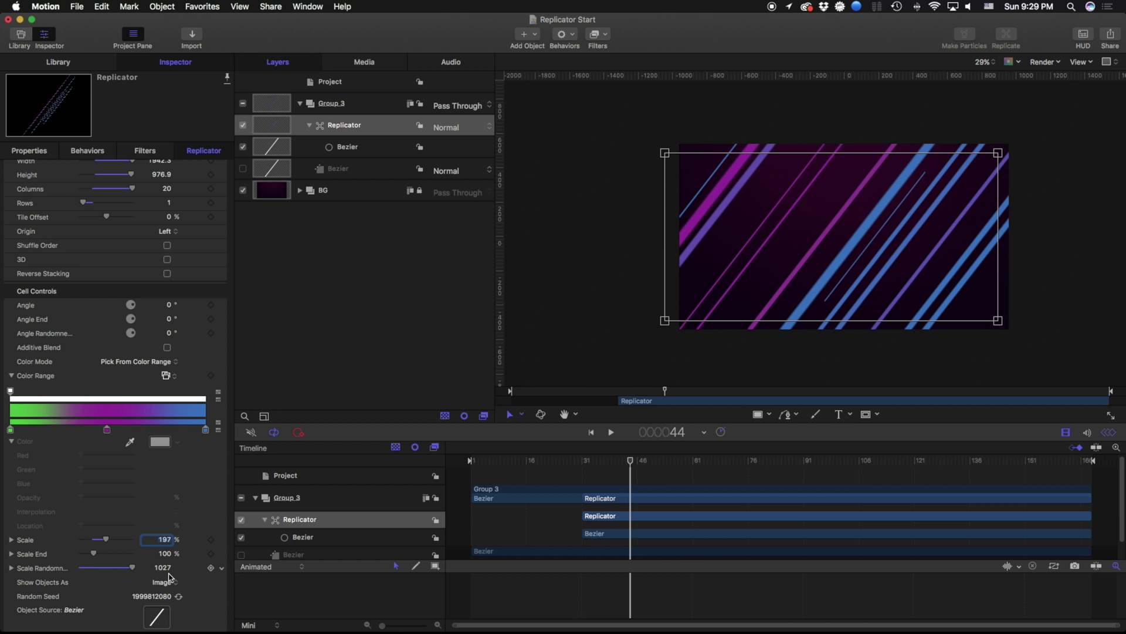
# Regenerate the Random Seed repeatedly to try new stripe arrangements.
pyautogui.click(178, 596)
pyautogui.click(179, 596)
pyautogui.click(179, 596)
pyautogui.click(179, 596)
pyautogui.click(179, 596)
pyautogui.click(179, 596)
pyautogui.click(179, 596)
pyautogui.click(179, 596)
pyautogui.click(179, 596)
pyautogui.click(179, 596)
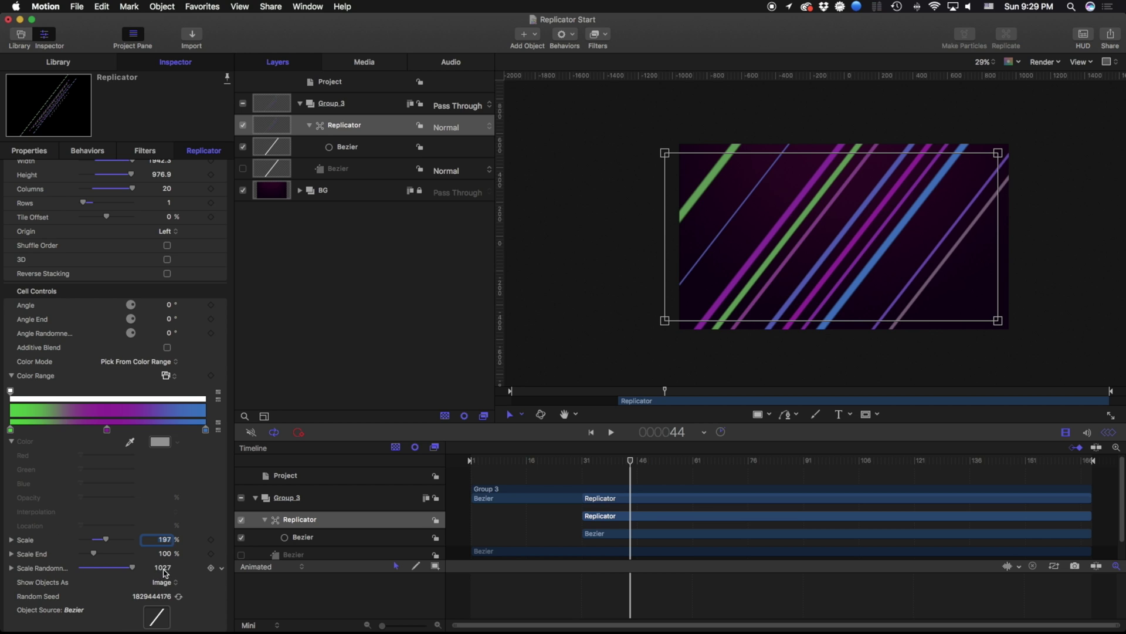
pyautogui.click(179, 596)
# Set Scale to 100, Scale Randomness to 0 and Color Mode to Colorize red.
pyautogui.write('100')
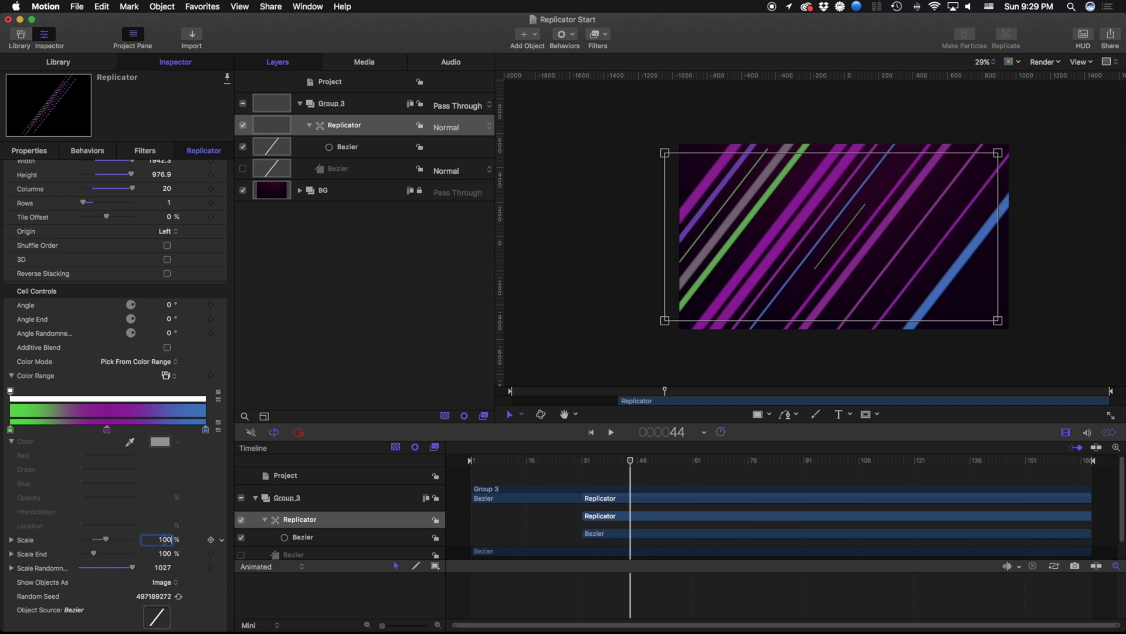
pyautogui.press('Return')
pyautogui.write('0')
pyautogui.press('Return')
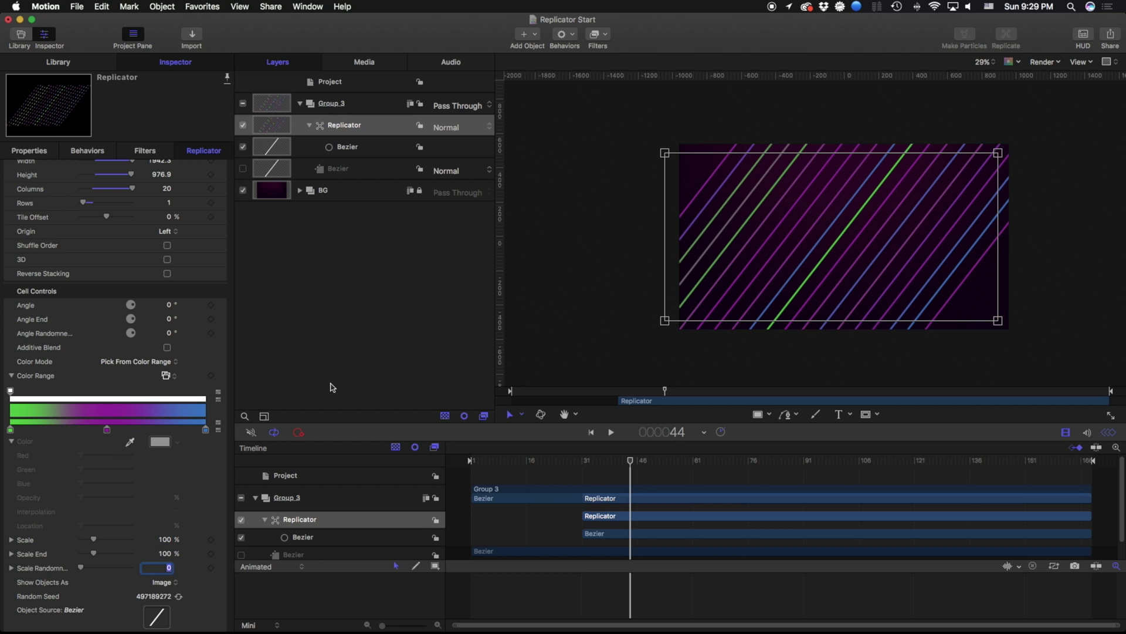
pyautogui.click(165, 362)
pyautogui.click(154, 342)
# Stretch the stripe pattern wider and set the Replicator's blend mode to Overlay.
pyautogui.moveTo(665, 320); pyautogui.dragTo(592, 313)
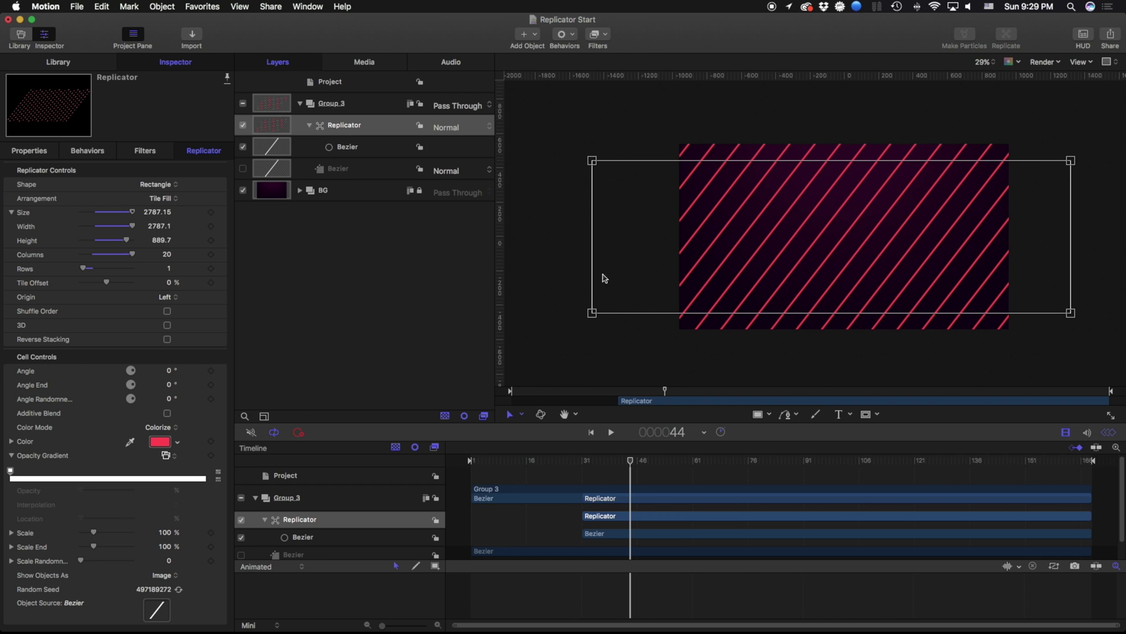
pyautogui.click(345, 128)
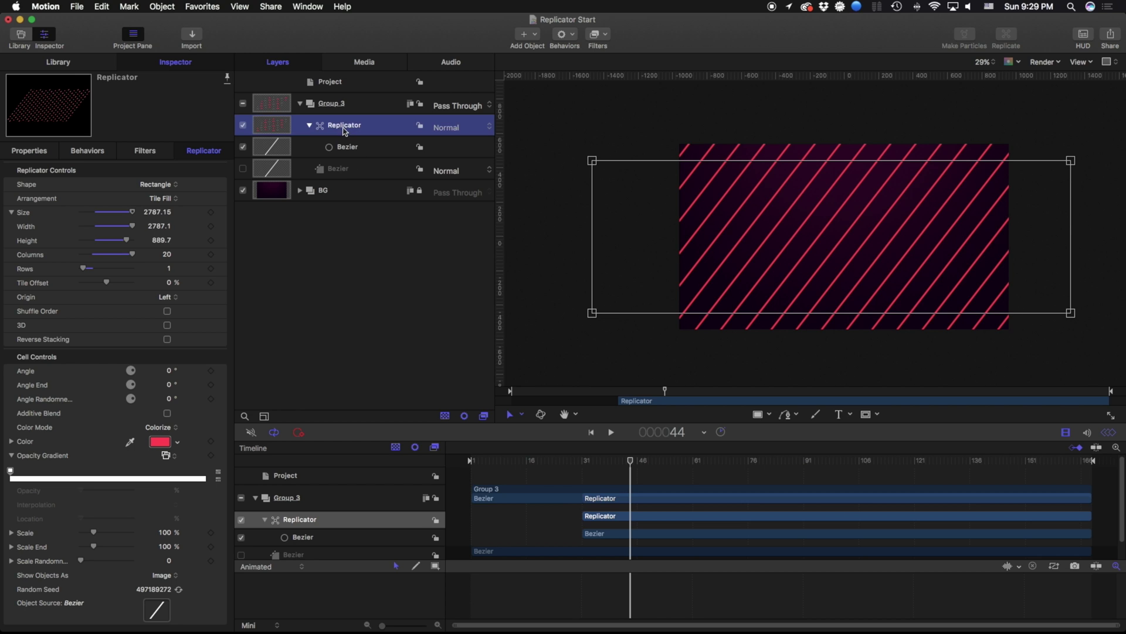
pyautogui.click(38, 152)
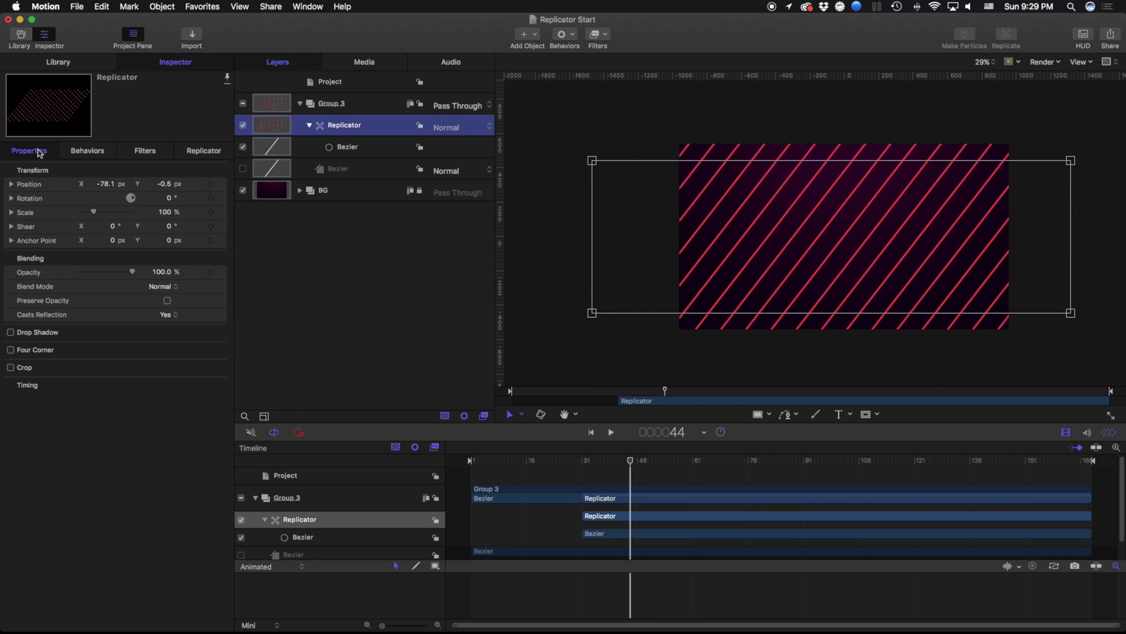
pyautogui.click(169, 287)
pyautogui.click(164, 425)
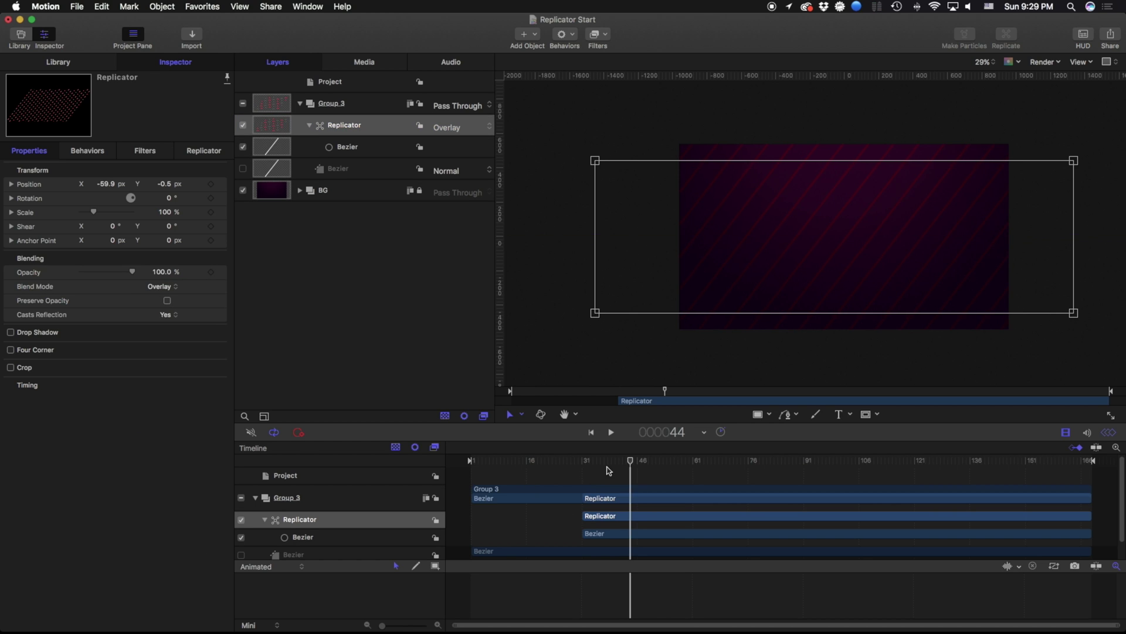
# Lower the Replicator layer's opacity to about 30%.
pyautogui.click(633, 480)
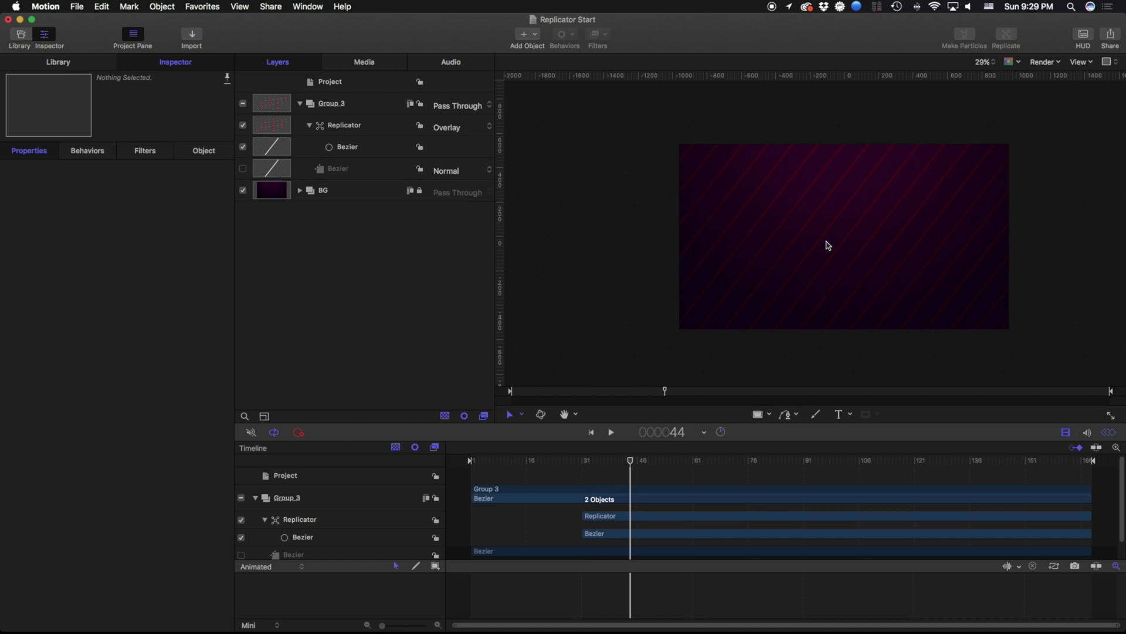
pyautogui.click(346, 126)
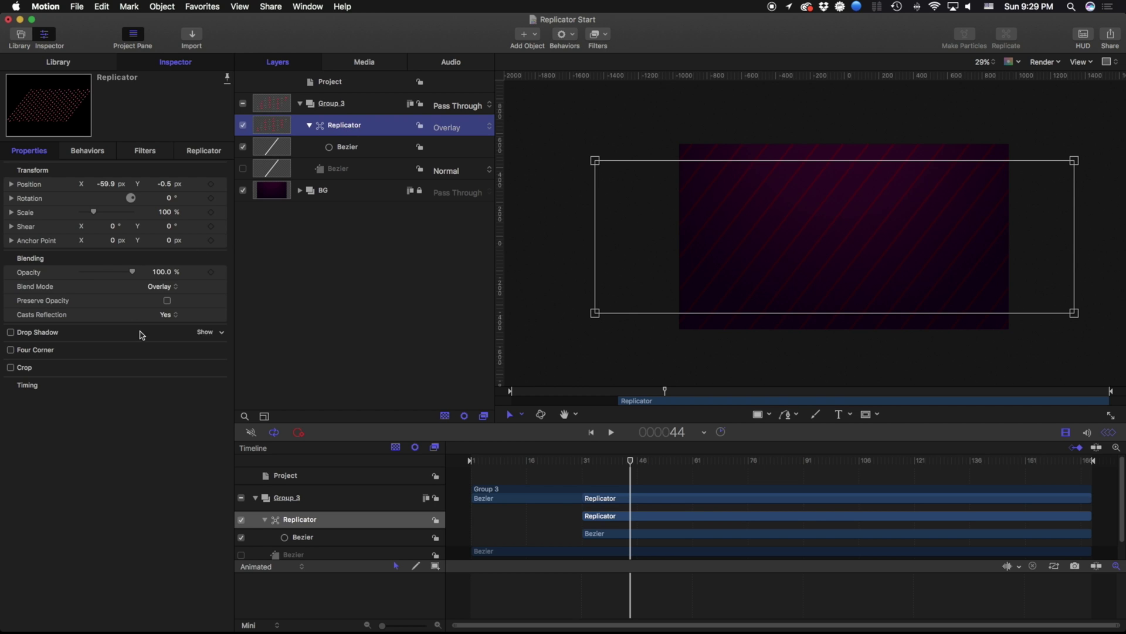
pyautogui.moveTo(130, 273); pyautogui.dragTo(96, 273)
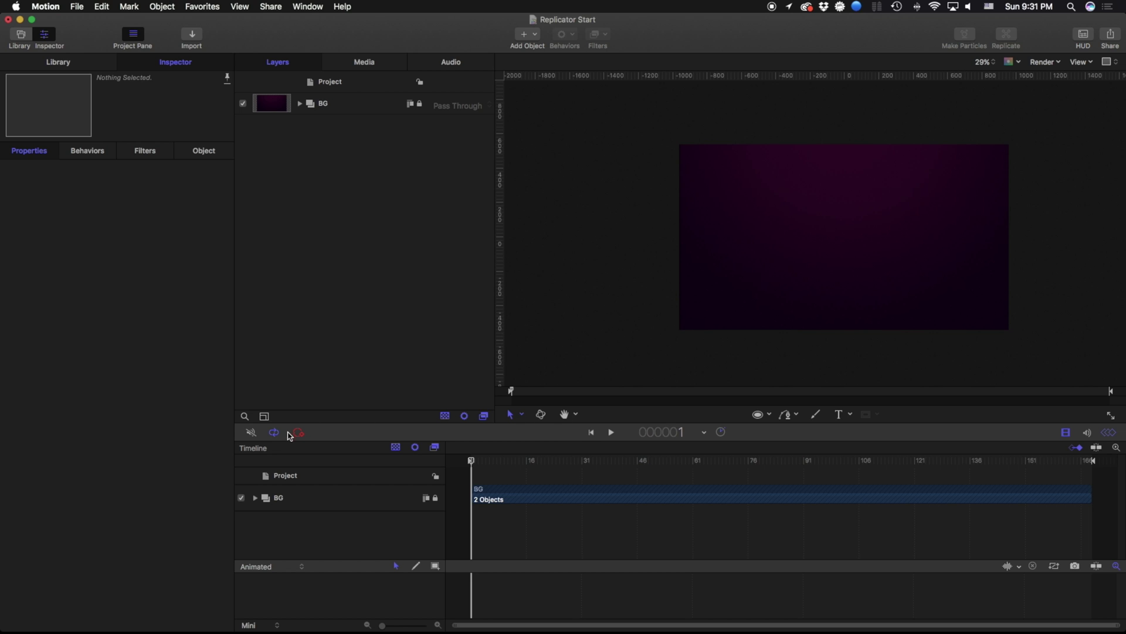
# Add a new empty group and draw a white circle in it.
pyautogui.rightClick(335, 326)
pyautogui.click(344, 332)
pyautogui.click(758, 415)
pyautogui.moveTo(793, 212); pyautogui.dragTo(813, 233)
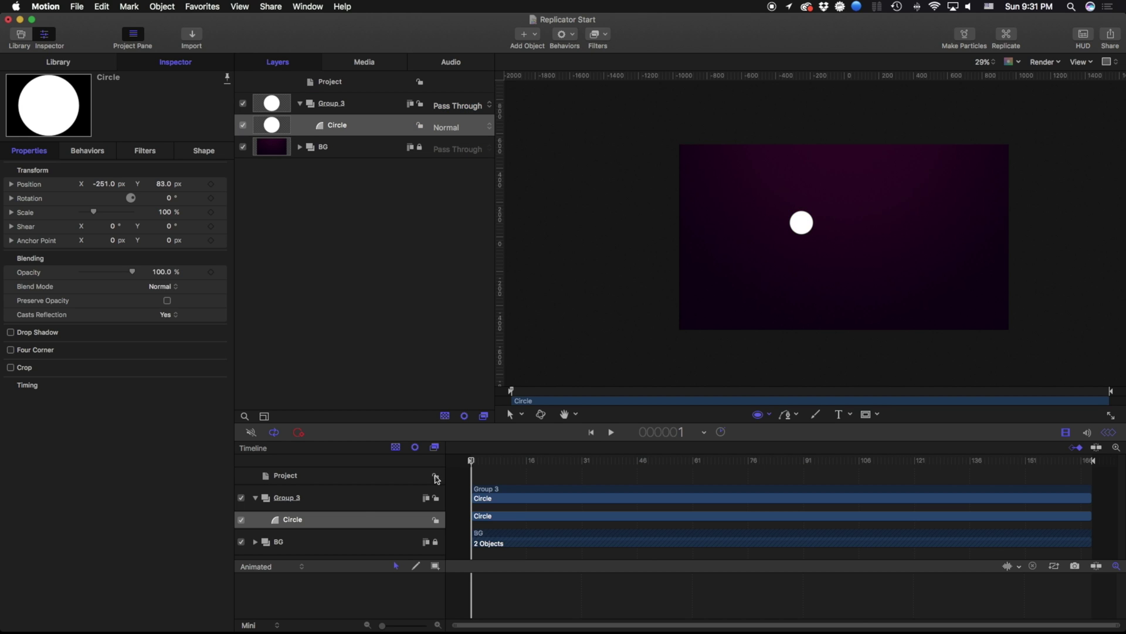
# Duplicate the circle, place the copy beside it, and colour it lavender.
pyautogui.click(284, 521)
pyautogui.press('super+d')
pyautogui.moveTo(809, 231); pyautogui.dragTo(835, 232)
pyautogui.click(161, 226)
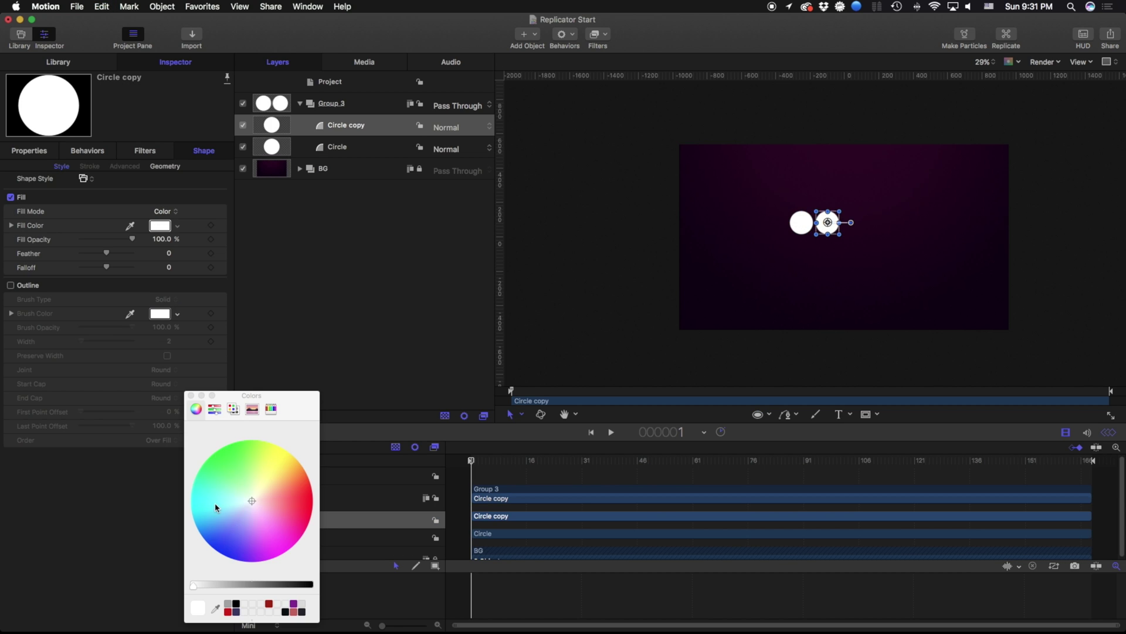
pyautogui.click(241, 515)
pyautogui.press('Escape')
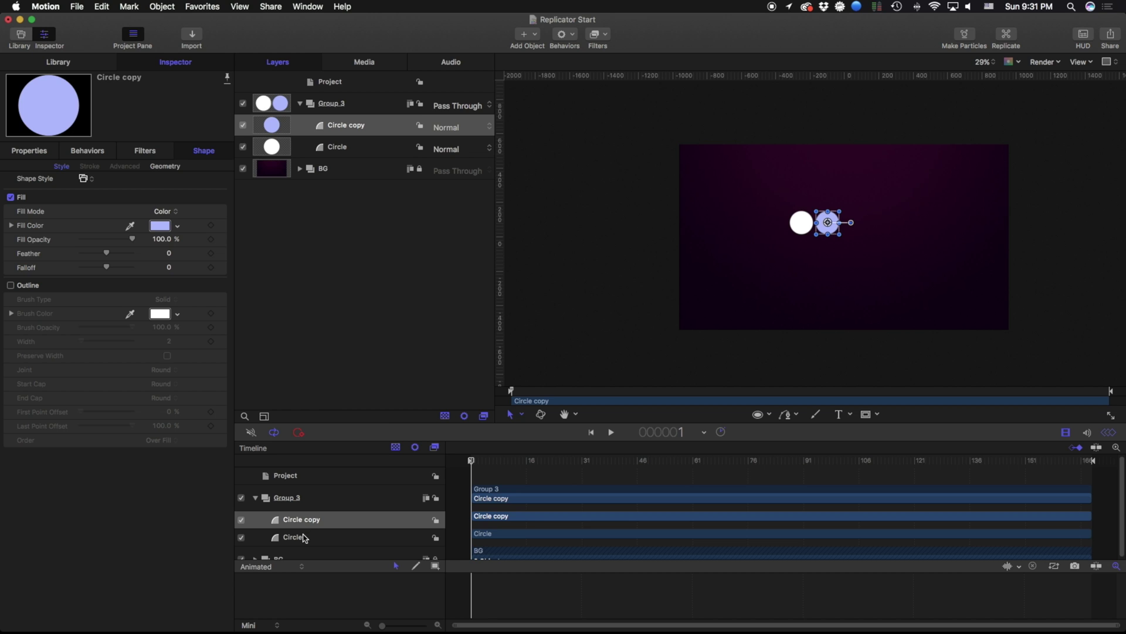
# Duplicate both circles below to form a 2×2 grid, colouring the copies pink and yellow.
pyautogui.keyDown('shift'); pyautogui.click(304, 538); pyautogui.keyUp('shift')
pyautogui.press('super+d')
pyautogui.keyDown('super'); pyautogui.click(829, 230); pyautogui.keyUp('super')
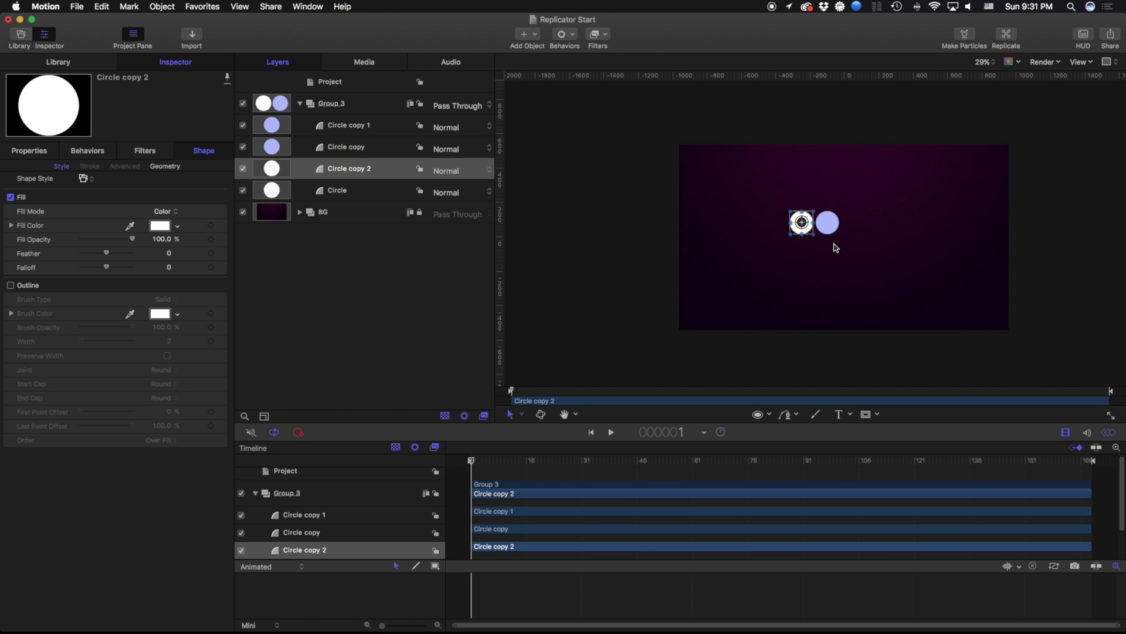
pyautogui.moveTo(799, 227); pyautogui.dragTo(799, 252)
pyautogui.click(160, 227)
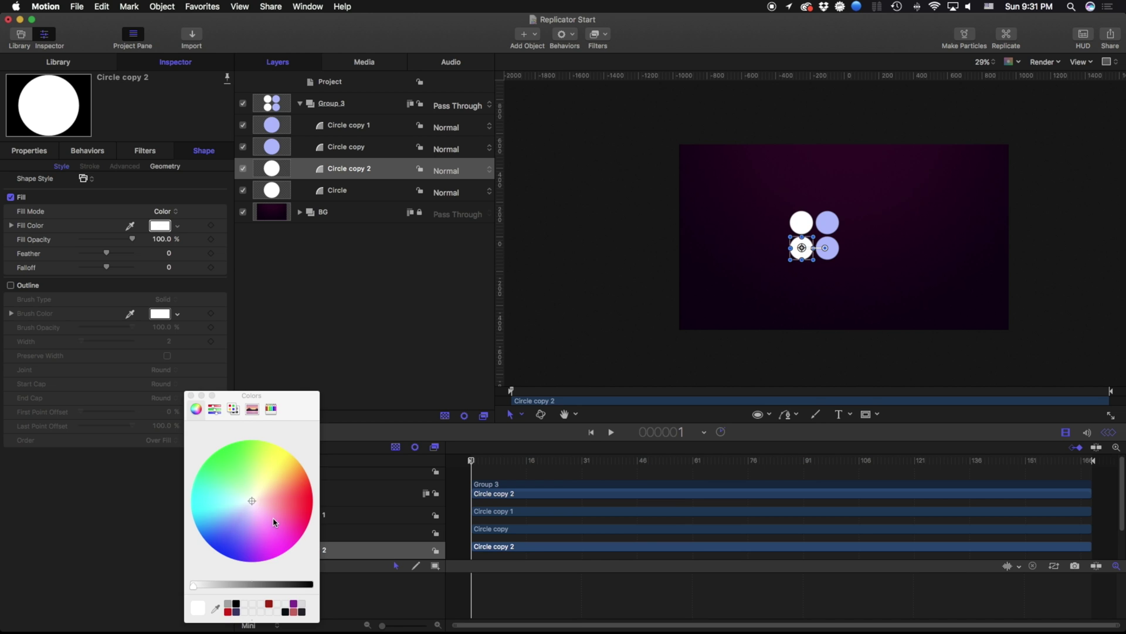
pyautogui.click(274, 523)
pyautogui.click(815, 236)
pyautogui.click(828, 248)
pyautogui.click(264, 486)
pyautogui.click(190, 396)
# Collapse Group 3 and rename it 'BASE'.
pyautogui.click(802, 233)
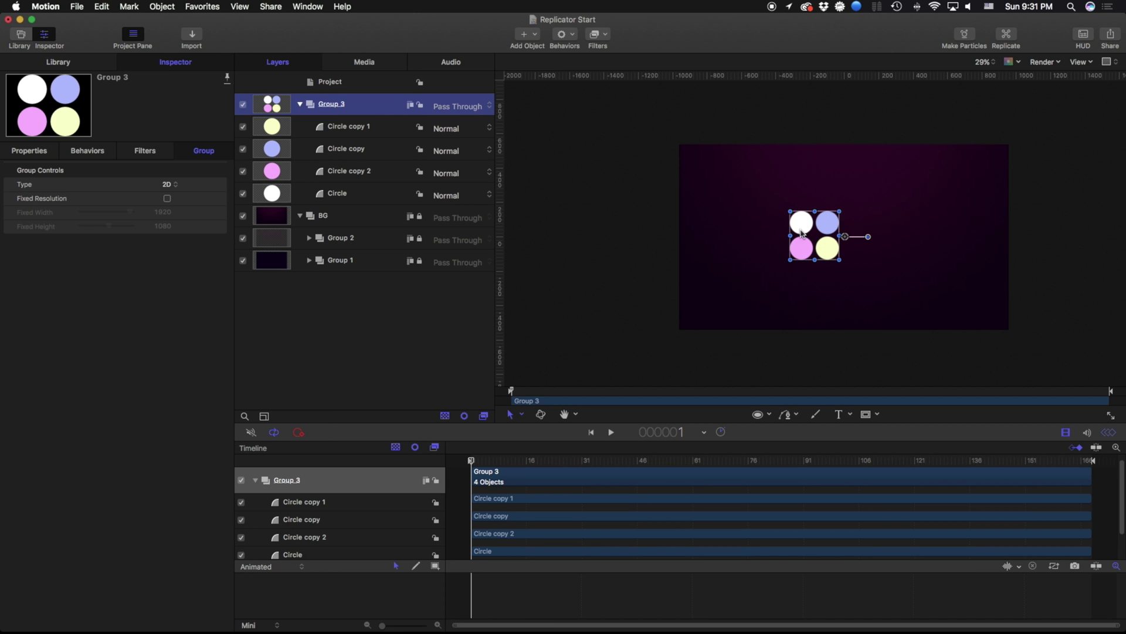
pyautogui.click(300, 105)
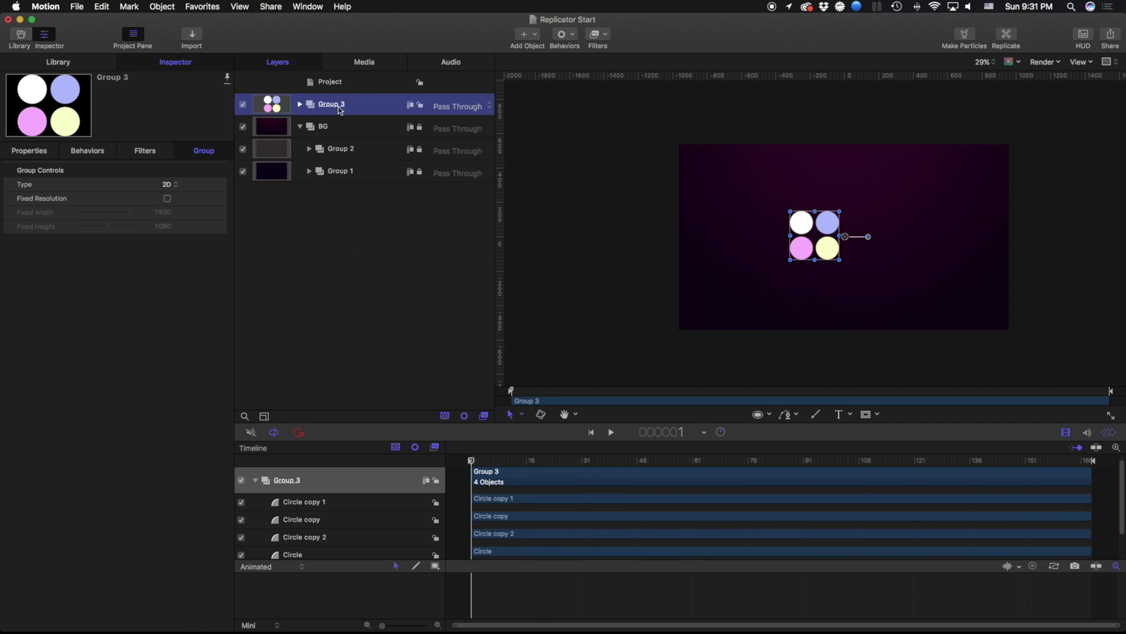
pyautogui.doubleClick(331, 104)
pyautogui.write('BASE')
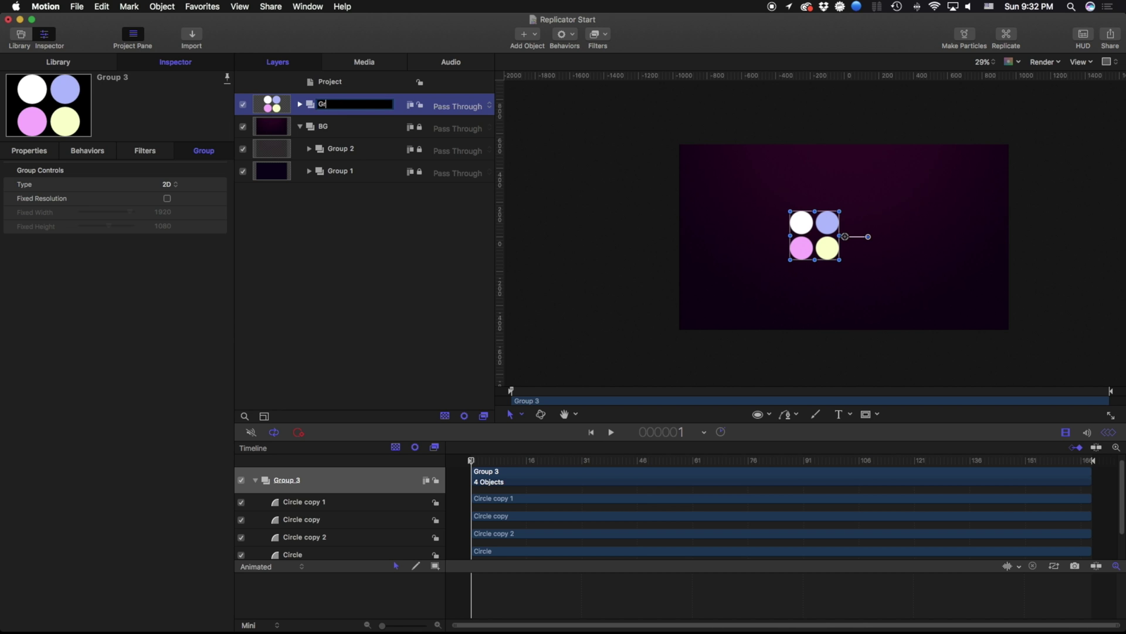
pyautogui.press('Return')
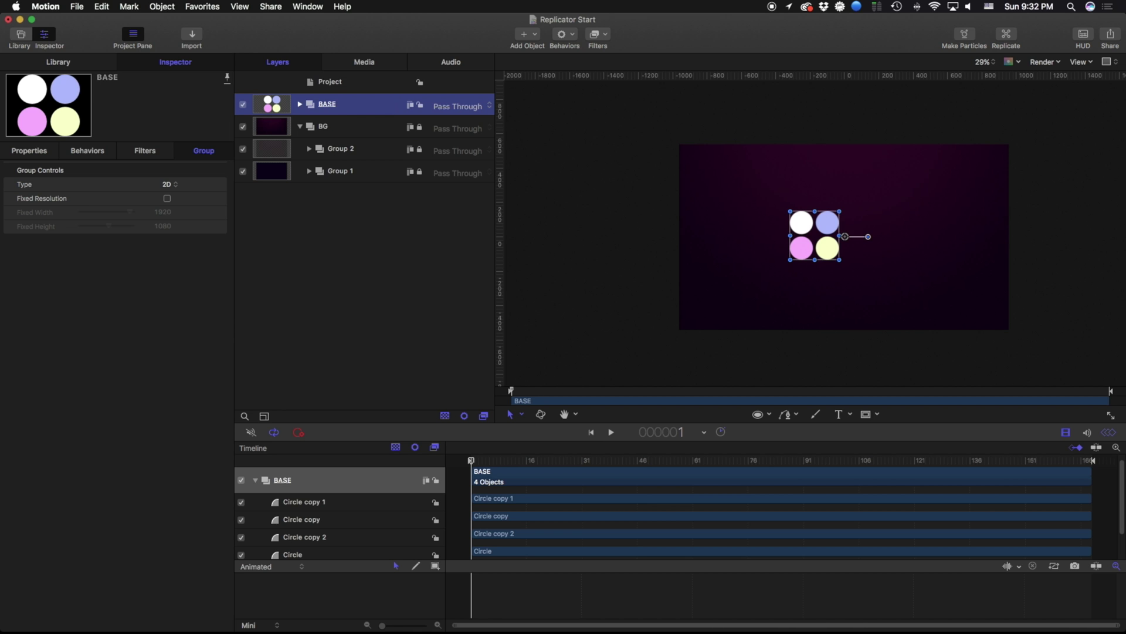
# Replicate the BASE group into a tiled grid sized to about 1438.
pyautogui.click(1007, 35)
pyautogui.moveTo(860, 187); pyautogui.dragTo(992, 141)
pyautogui.moveTo(840, 236); pyautogui.dragTo(855, 237)
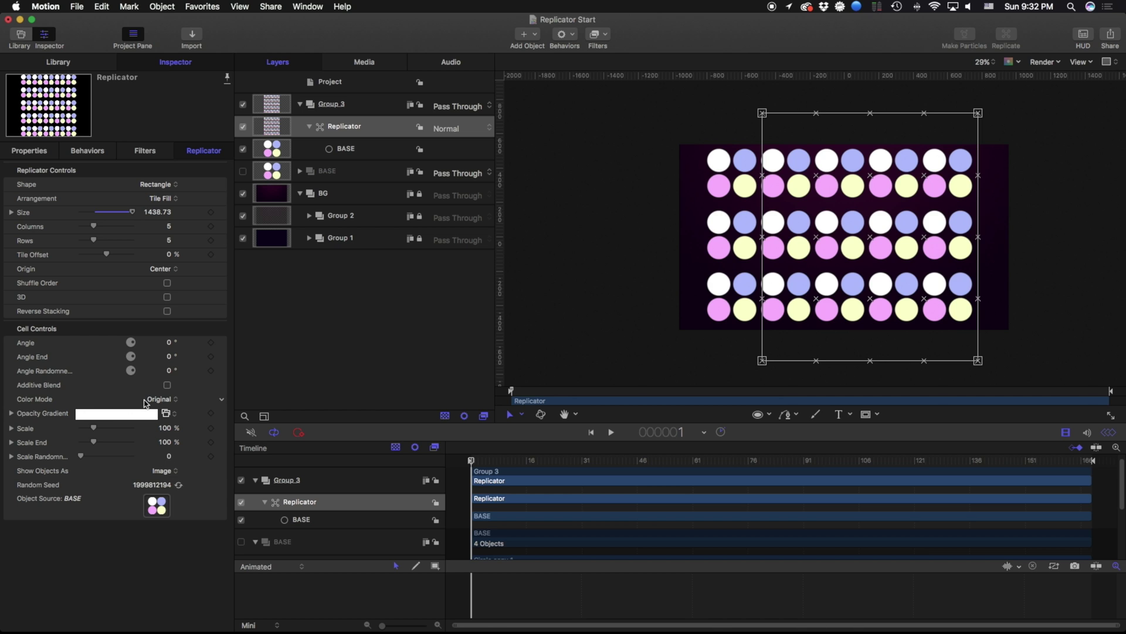
# Set the replicator's Color Mode to Over Pattern and make a gradient stop purple.
pyautogui.click(163, 401)
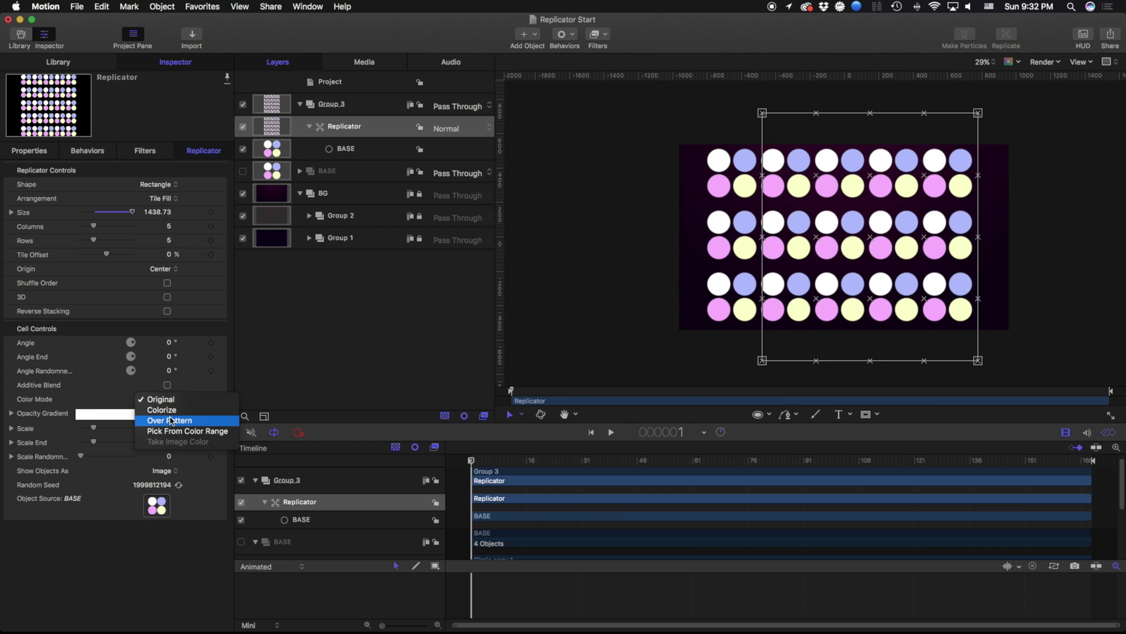
pyautogui.click(170, 421)
pyautogui.click(28, 418)
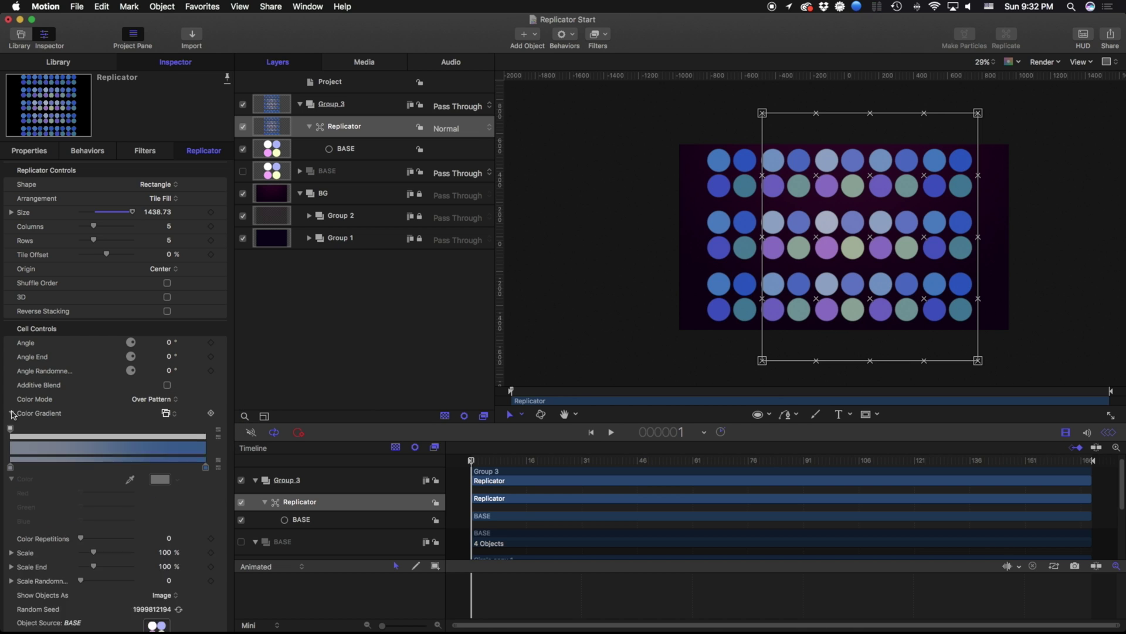
pyautogui.click(10, 467)
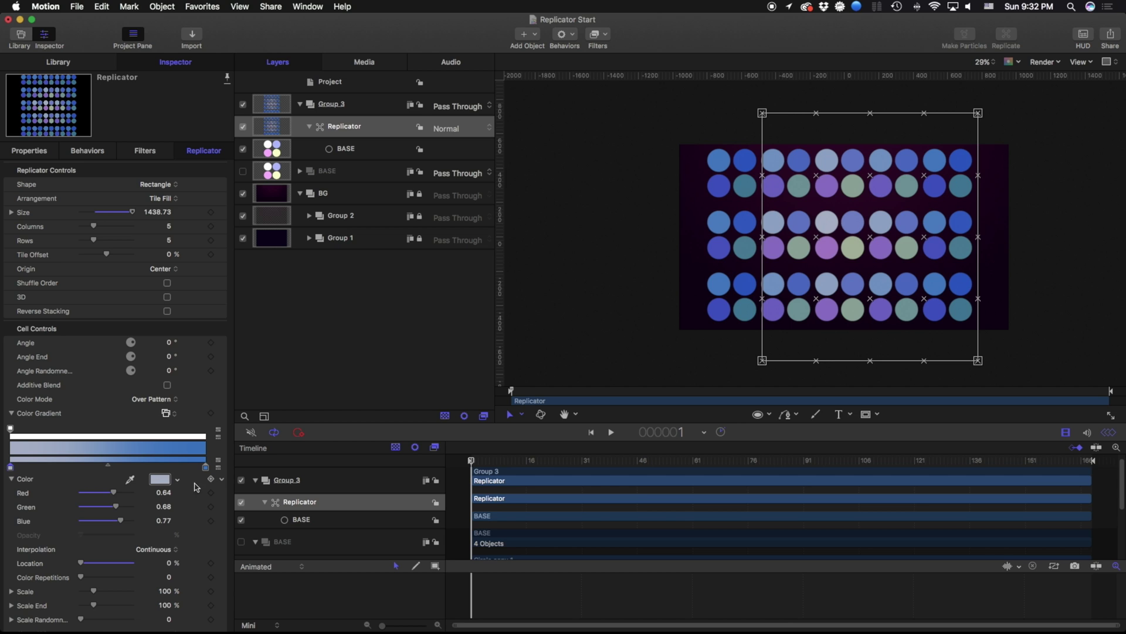
pyautogui.click(159, 479)
pyautogui.click(250, 500)
pyautogui.click(692, 251)
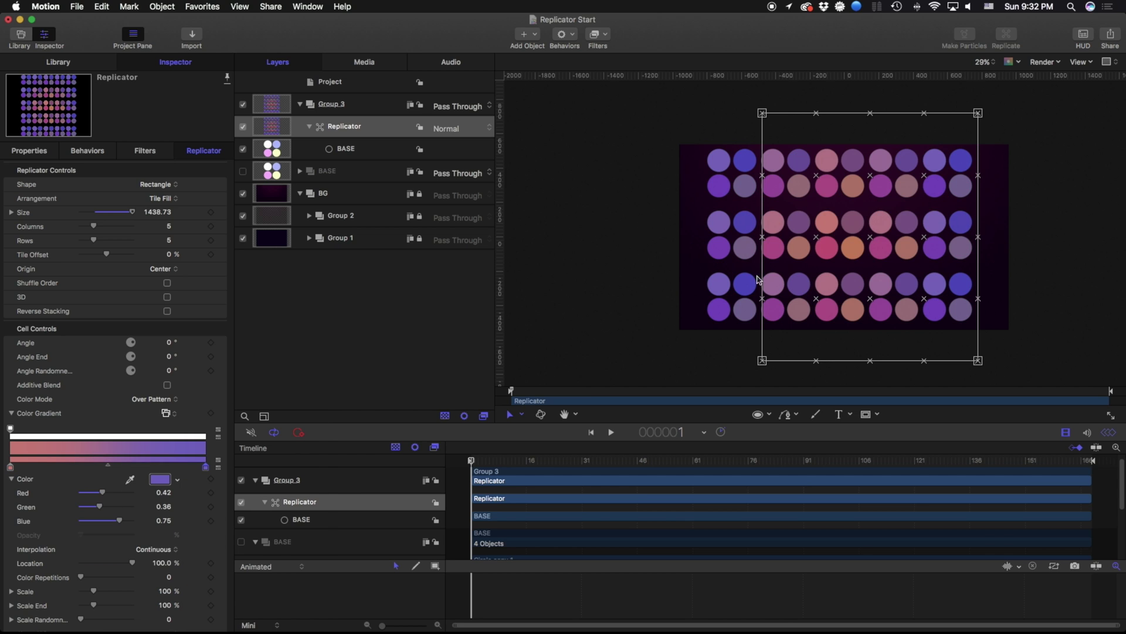
pyautogui.click(171, 276)
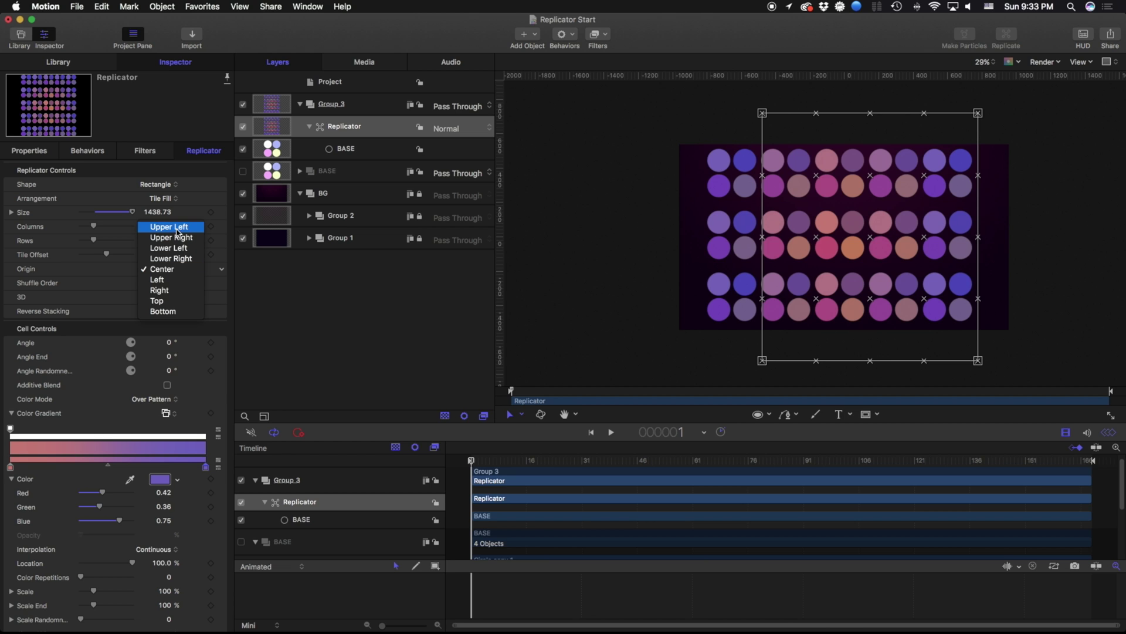
# Set Origin to Top and add gradient opacity stops at 20% and lower.
pyautogui.click(157, 300)
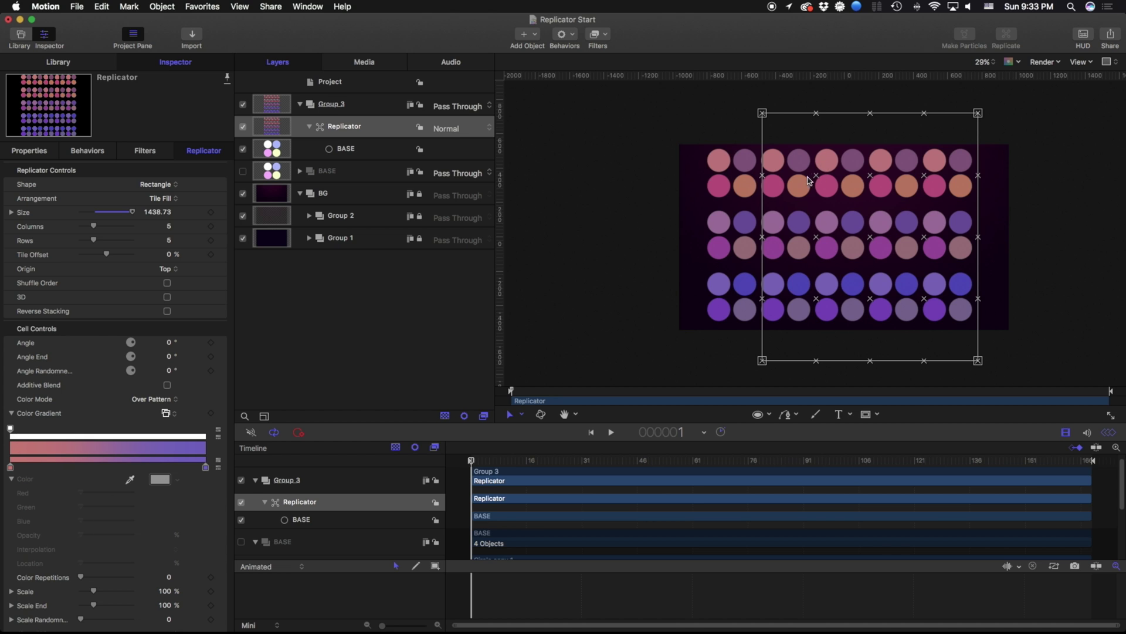
pyautogui.click(10, 429)
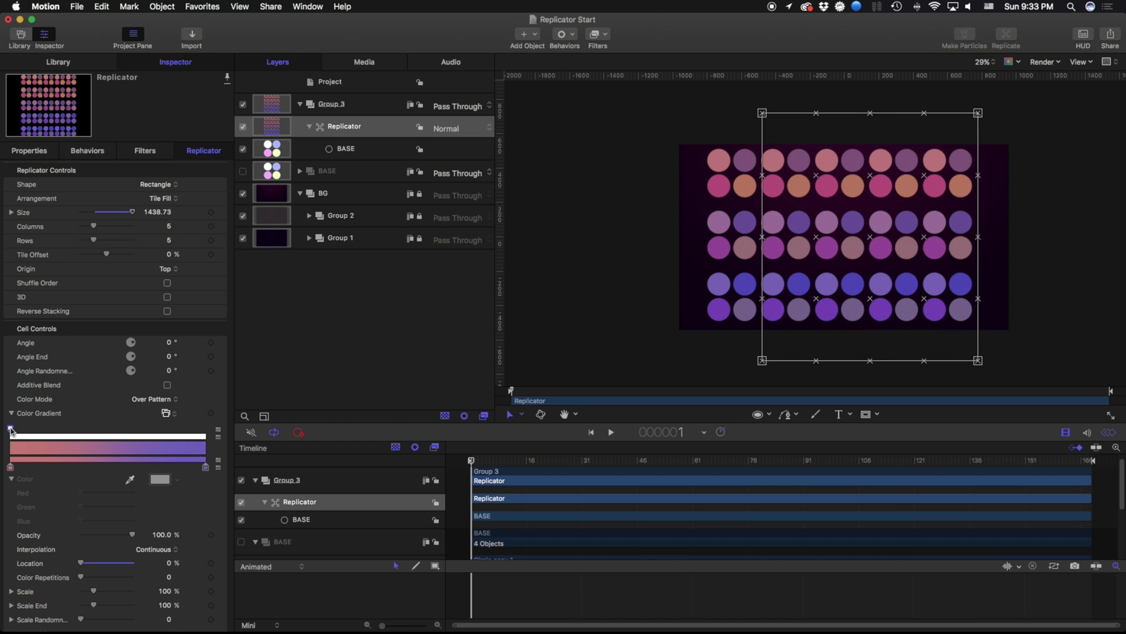
pyautogui.moveTo(132, 534); pyautogui.dragTo(90, 538)
pyautogui.click(157, 534)
pyautogui.write('20')
pyautogui.press('Return')
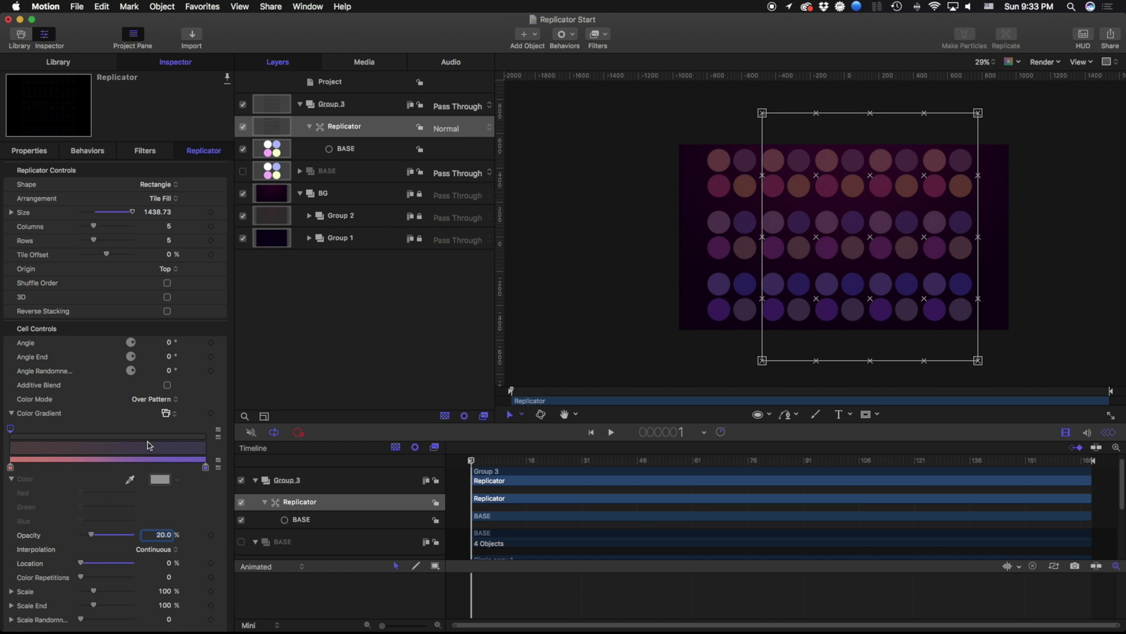
pyautogui.click(197, 435)
pyautogui.moveTo(97, 538); pyautogui.dragTo(82, 538)
pyautogui.click(284, 338)
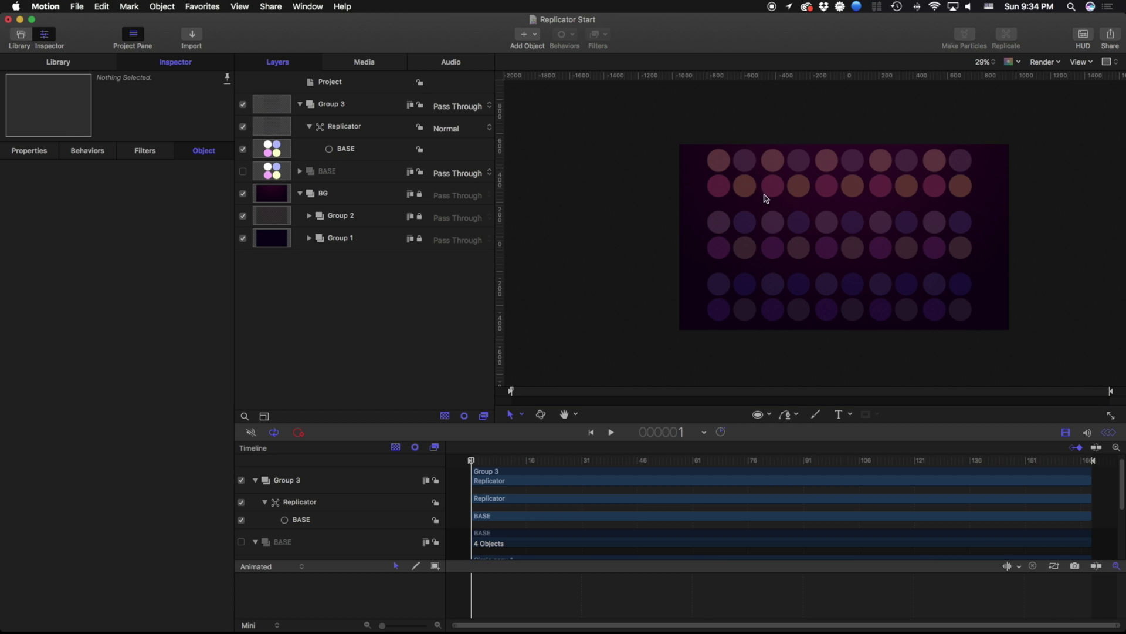
# Set the Replicator layer's blend mode to Screen.
pyautogui.click(696, 261)
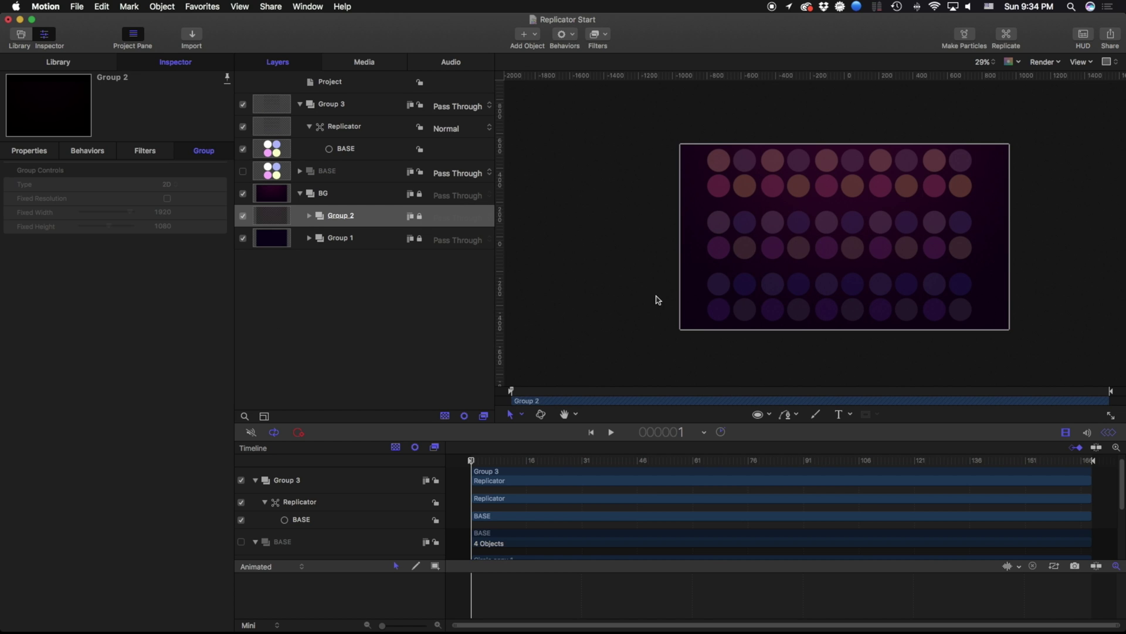
pyautogui.click(346, 127)
pyautogui.press('F1')
pyautogui.click(165, 288)
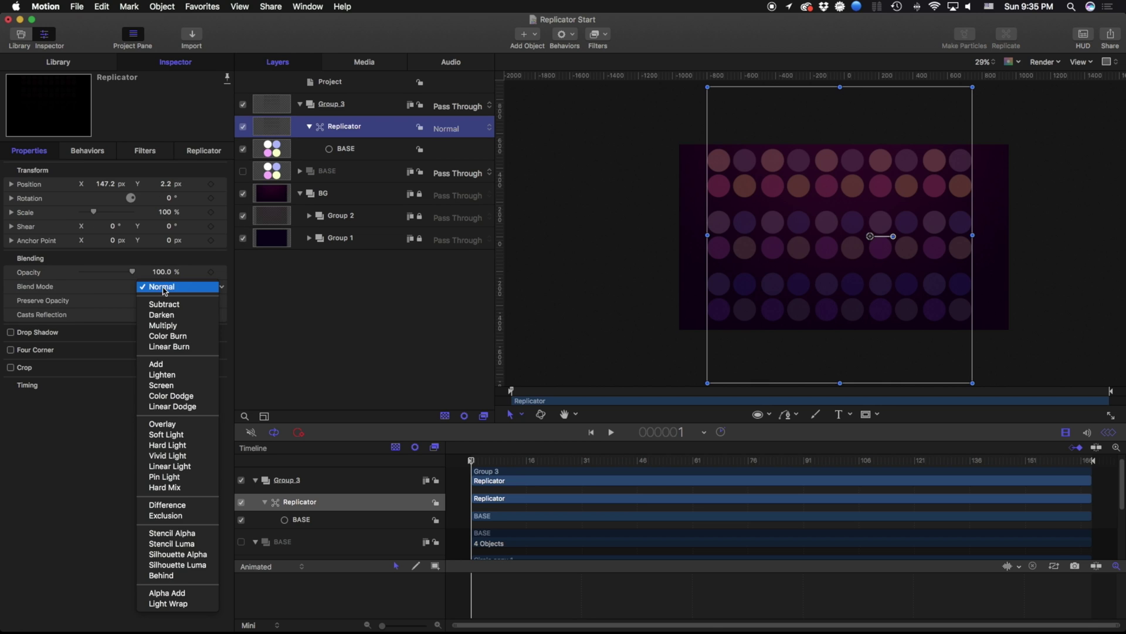
pyautogui.click(170, 386)
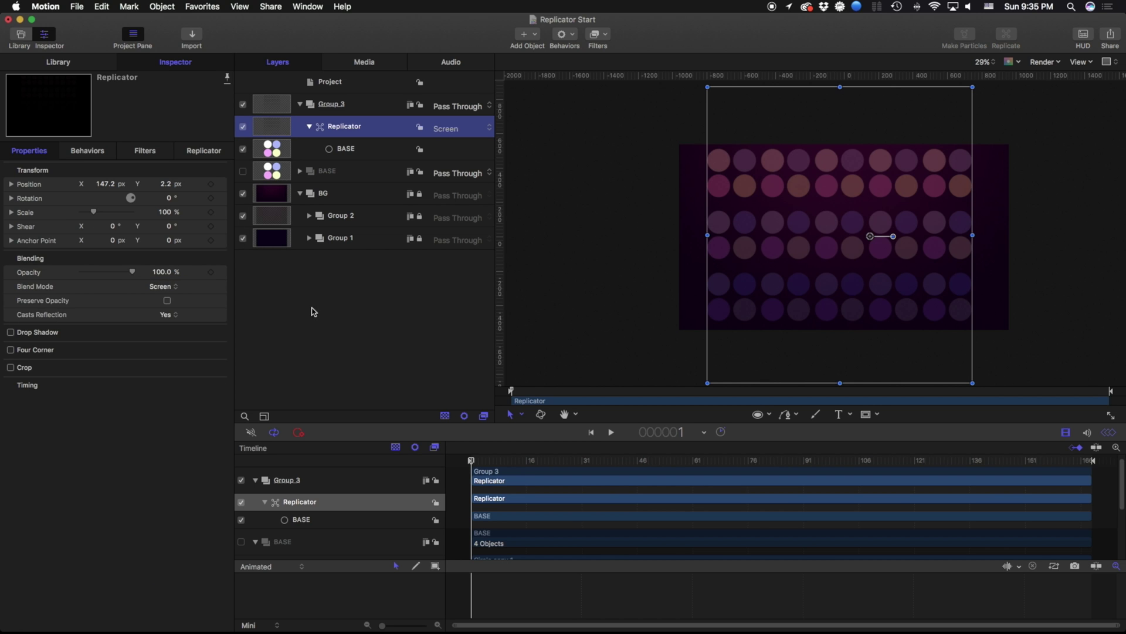
# Lower the replicator's Scale End to about 34%.
pyautogui.press('F4')
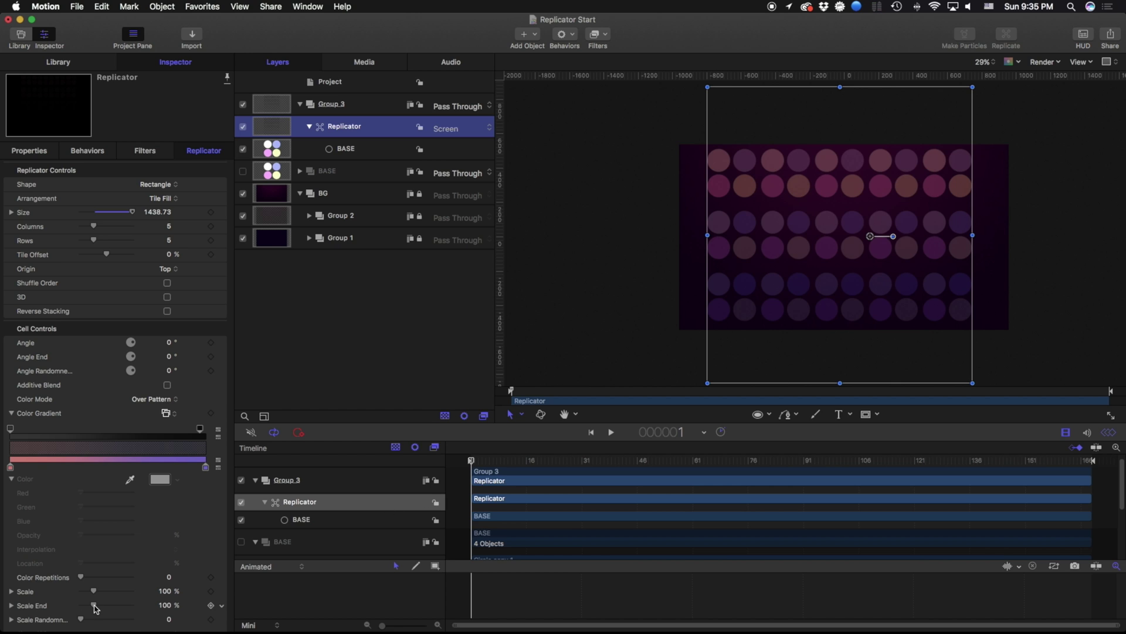
pyautogui.moveTo(94, 608); pyautogui.dragTo(86, 607)
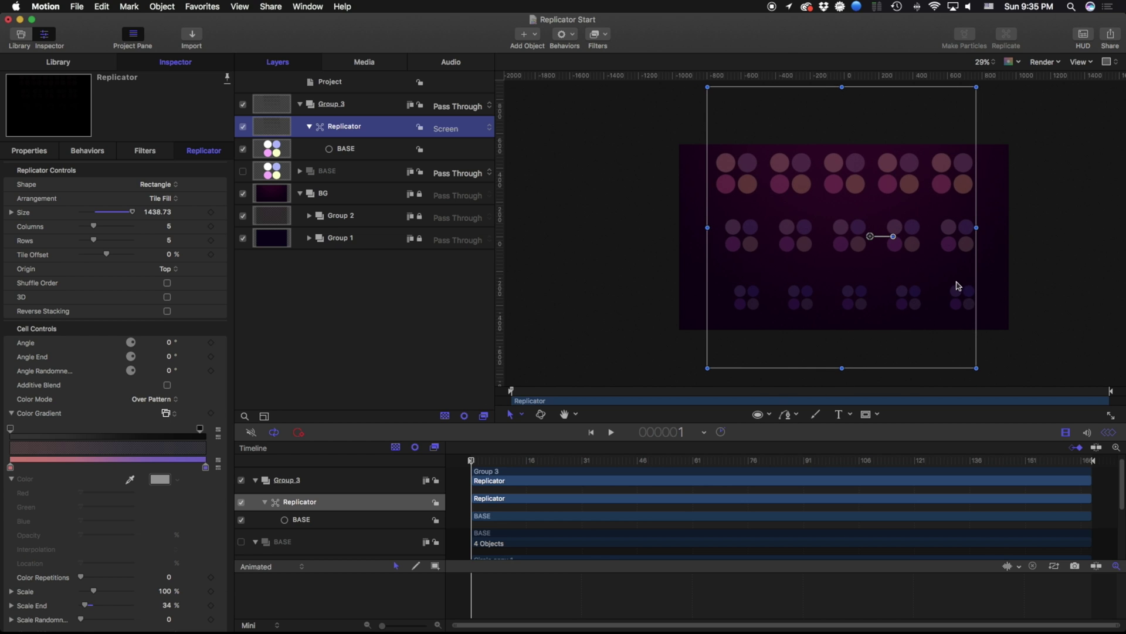
pyautogui.moveTo(88, 605)
pyautogui.mouseDown()
pyautogui.moveTo(98, 608)
pyautogui.moveTo(86, 608)
pyautogui.mouseUp()
# Hide the replicator, show BASE, and move BASE's anchor point to its circles' centre.
pyautogui.click(333, 174)
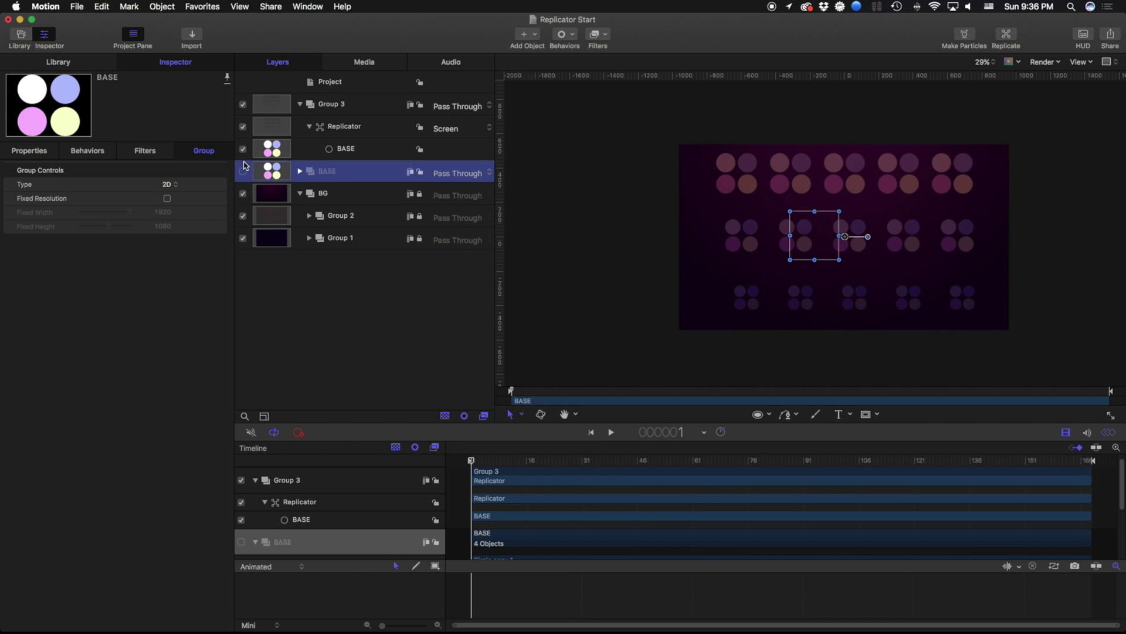
pyautogui.click(243, 127)
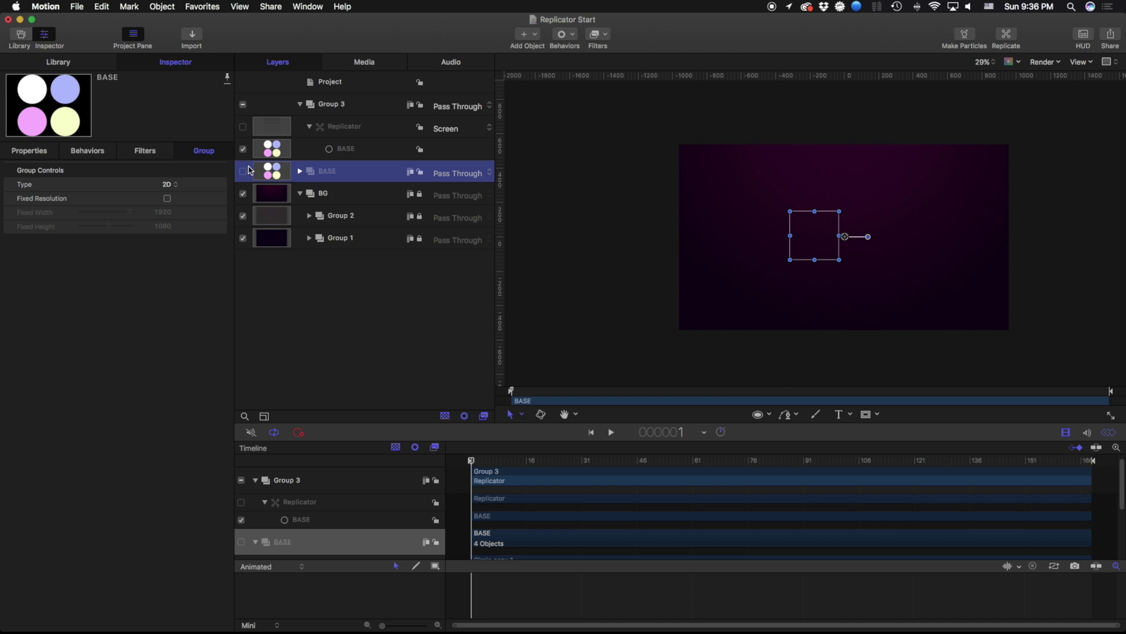
pyautogui.click(243, 172)
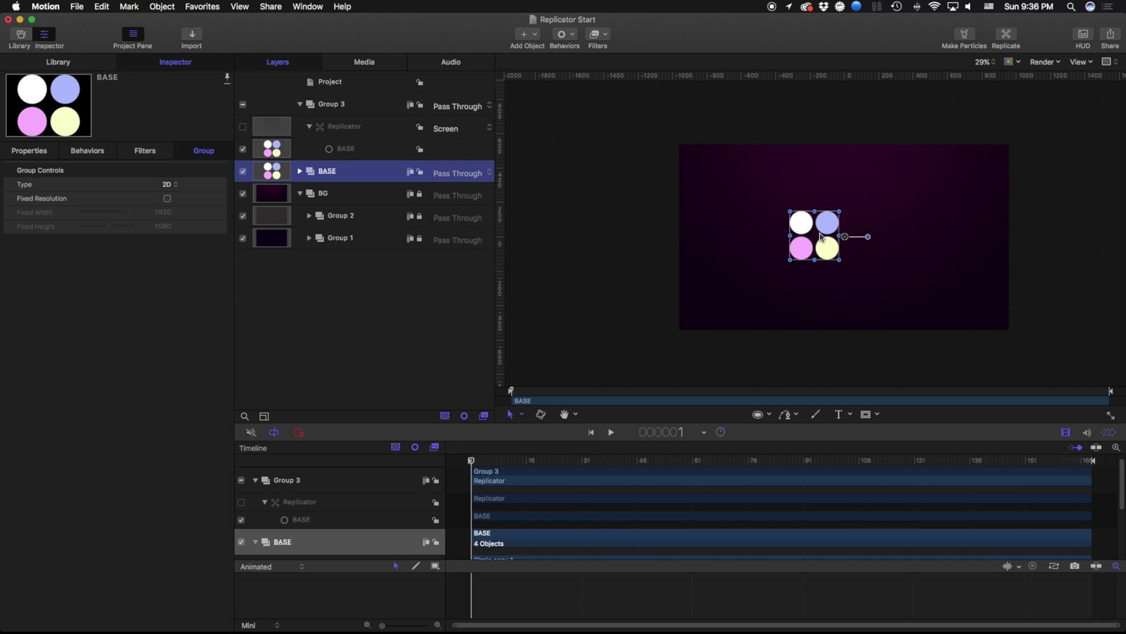
pyautogui.click(518, 418)
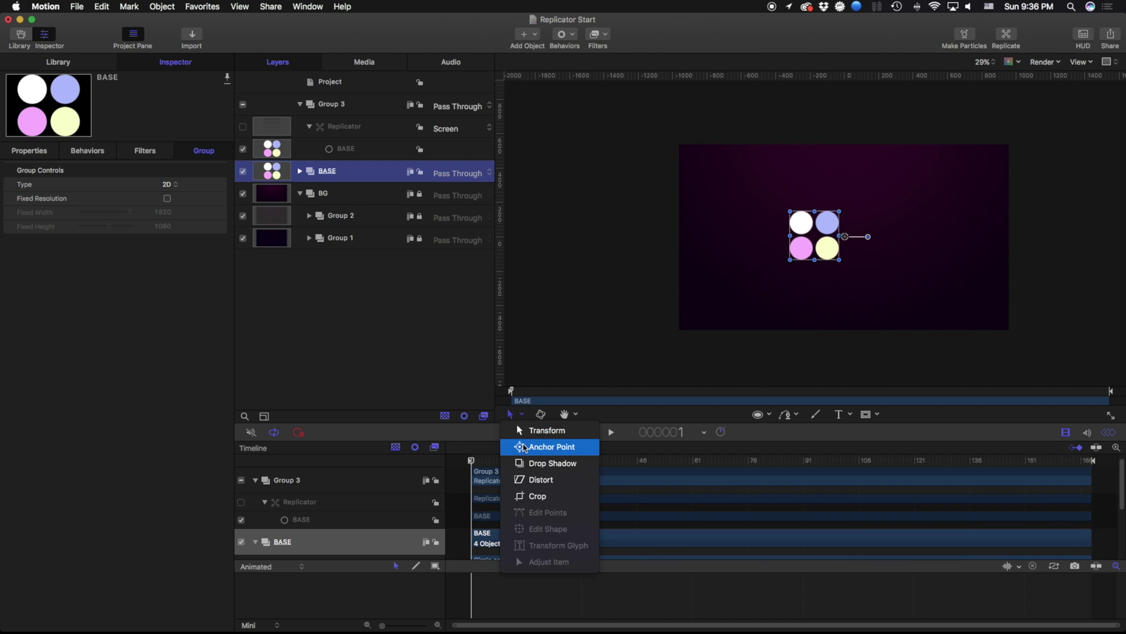
pyautogui.click(543, 446)
pyautogui.moveTo(845, 236); pyautogui.dragTo(816, 217)
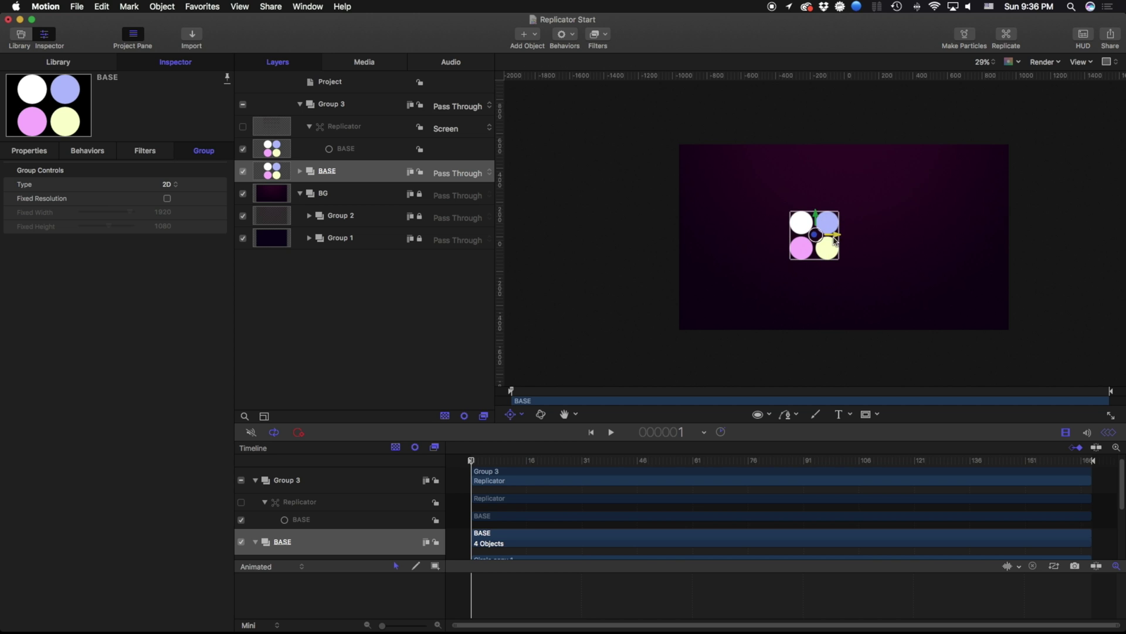
# Show the replicator again, hide BASE, and lower the Scale End further.
pyautogui.click(242, 128)
pyautogui.click(243, 172)
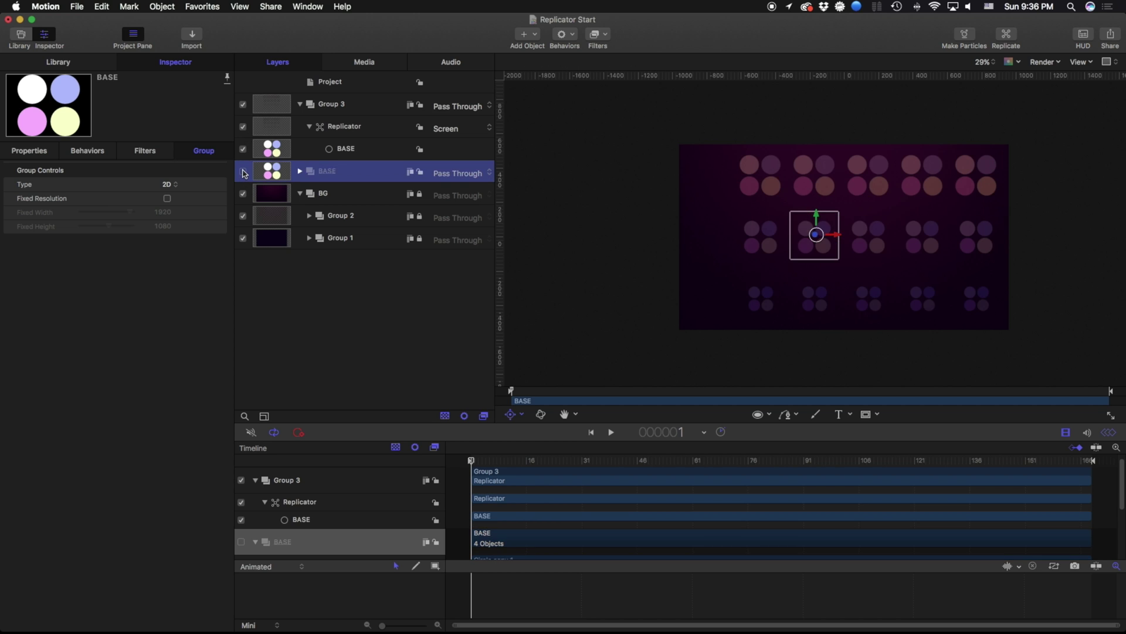
pyautogui.click(344, 126)
pyautogui.moveTo(93, 605); pyautogui.dragTo(81, 607)
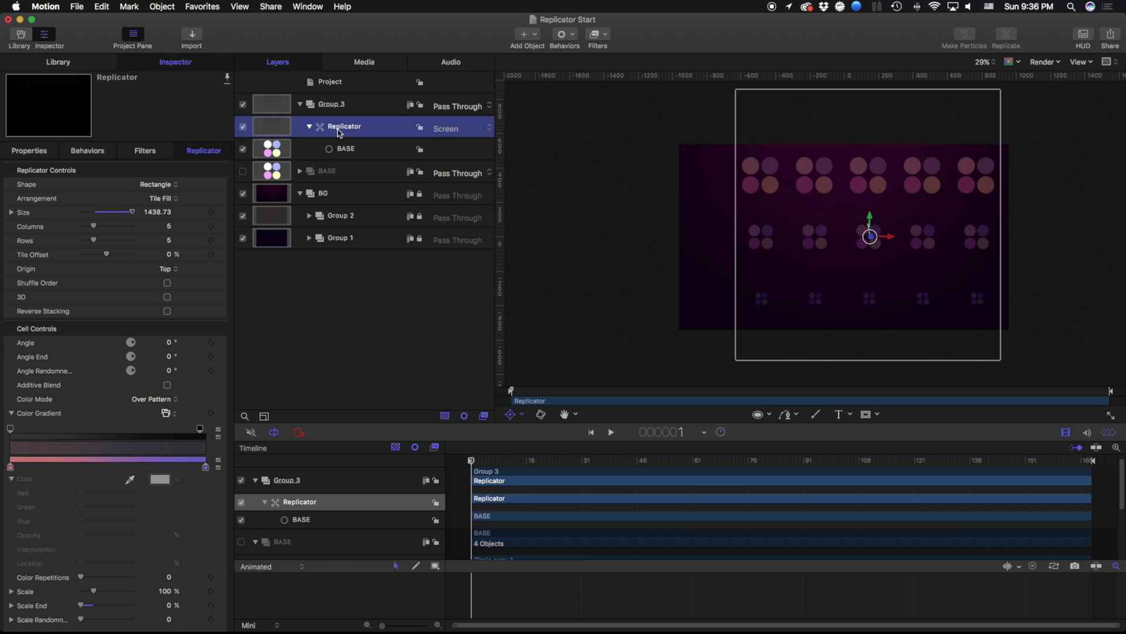
# Resize and recentre the replicator area, adding columns, reducing rows, and adjusting Scale End.
pyautogui.click(522, 415)
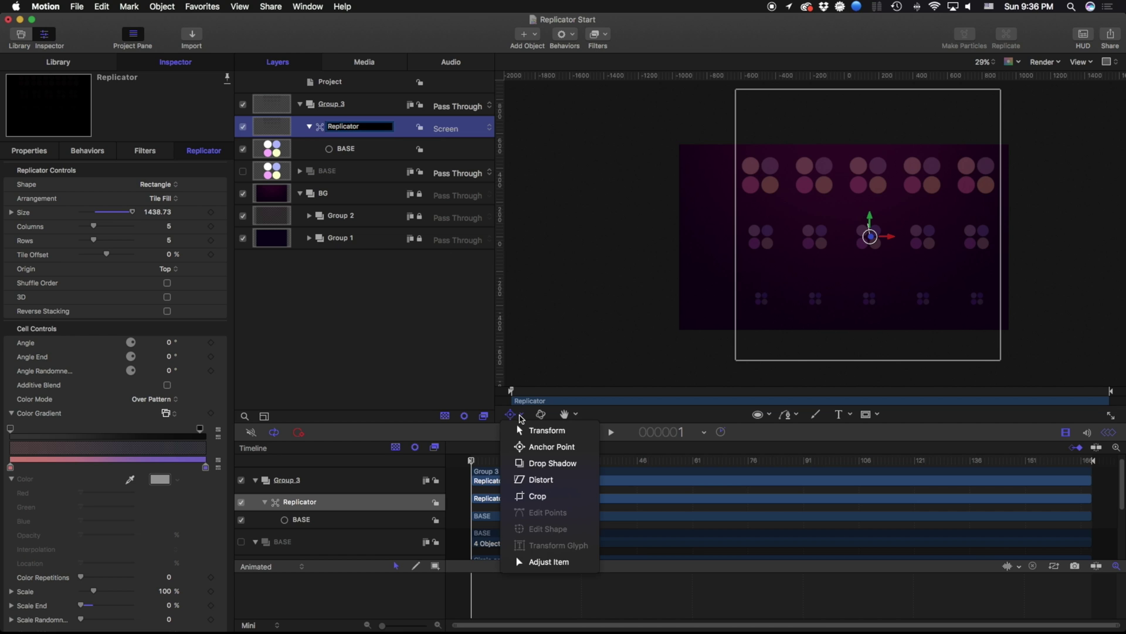
pyautogui.click(548, 562)
pyautogui.moveTo(757, 361); pyautogui.dragTo(740, 364)
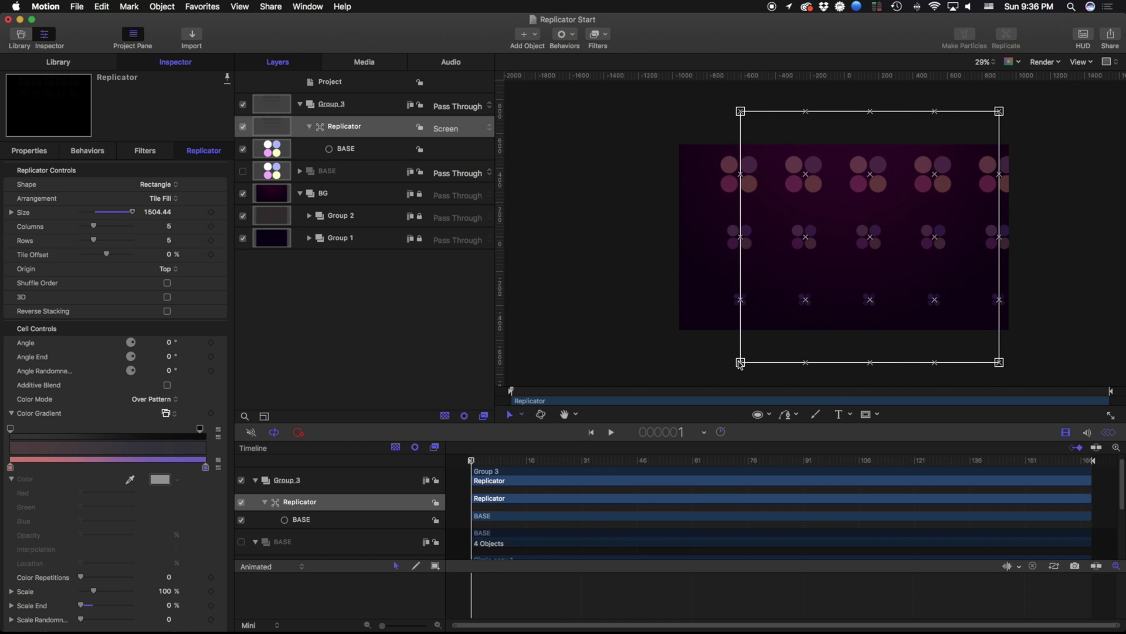
pyautogui.moveTo(794, 329); pyautogui.dragTo(780, 329)
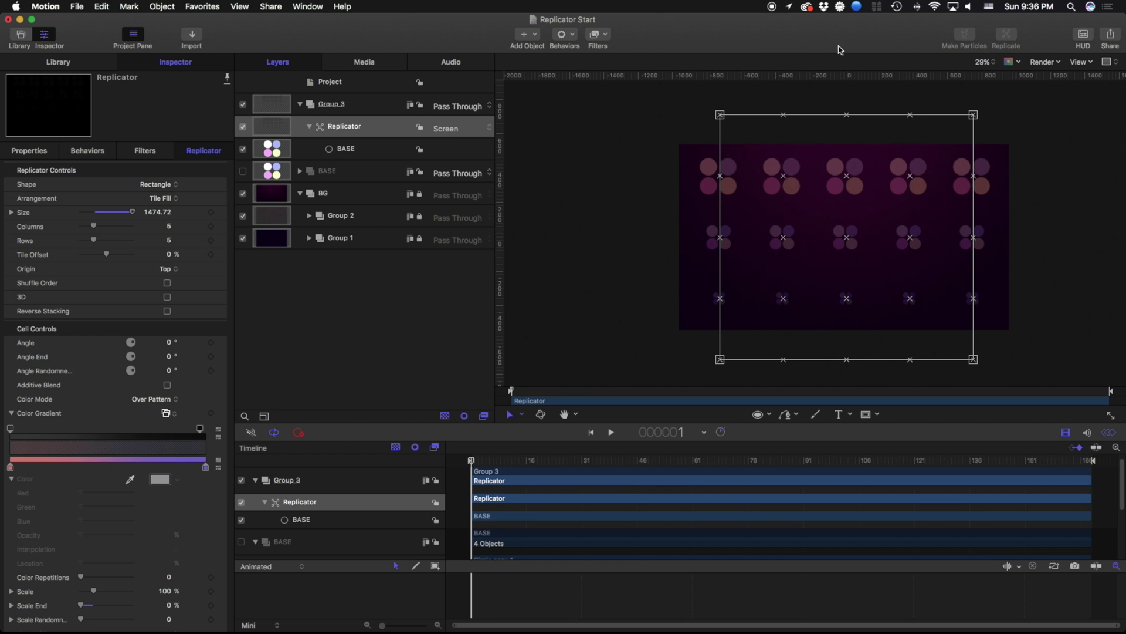
pyautogui.moveTo(97, 230)
pyautogui.mouseDown()
pyautogui.moveTo(108, 228)
pyautogui.moveTo(98, 241)
pyautogui.mouseUp()
pyautogui.moveTo(158, 211); pyautogui.dragTo(176, 212)
pyautogui.moveTo(80, 605); pyautogui.dragTo(84, 604)
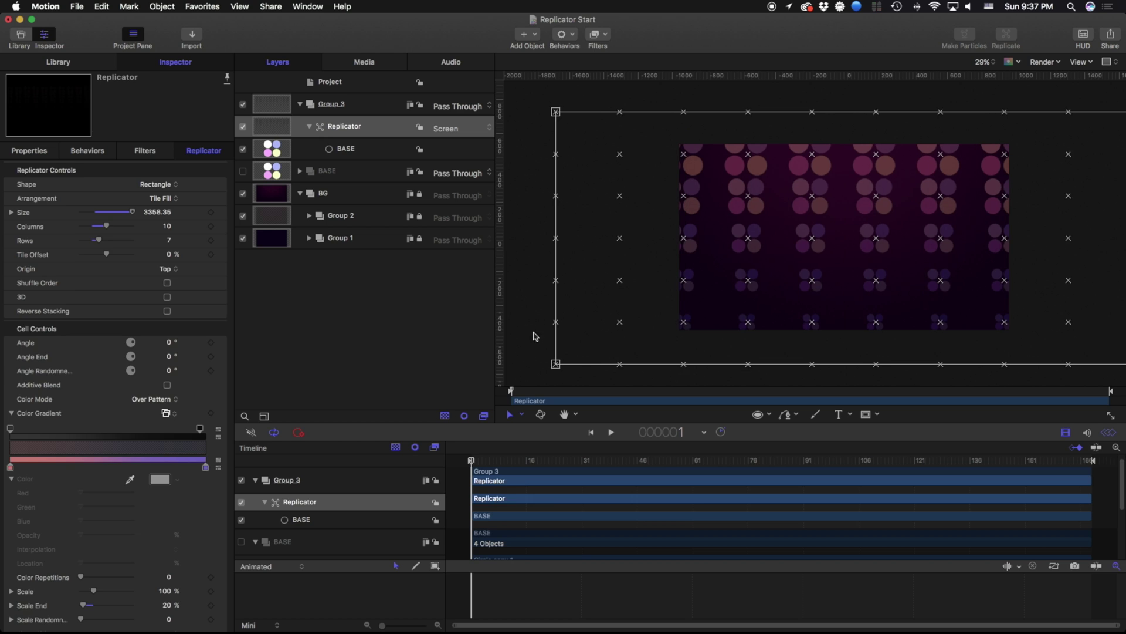
pyautogui.click(689, 138)
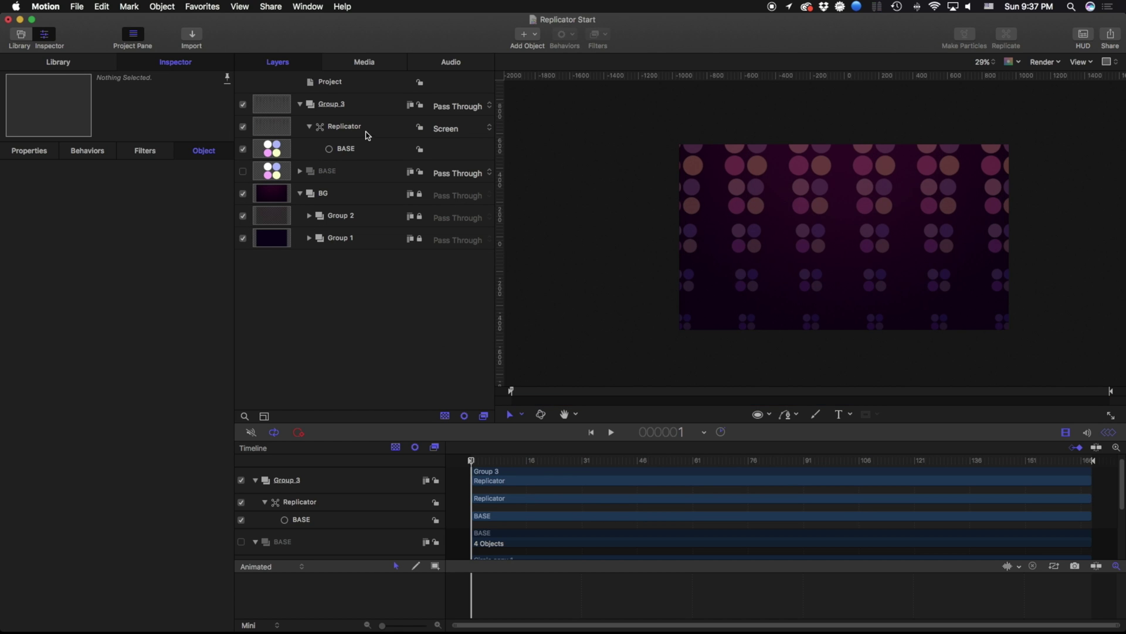
# Delete the circle replicator and the BASE group.
pyautogui.click(711, 251)
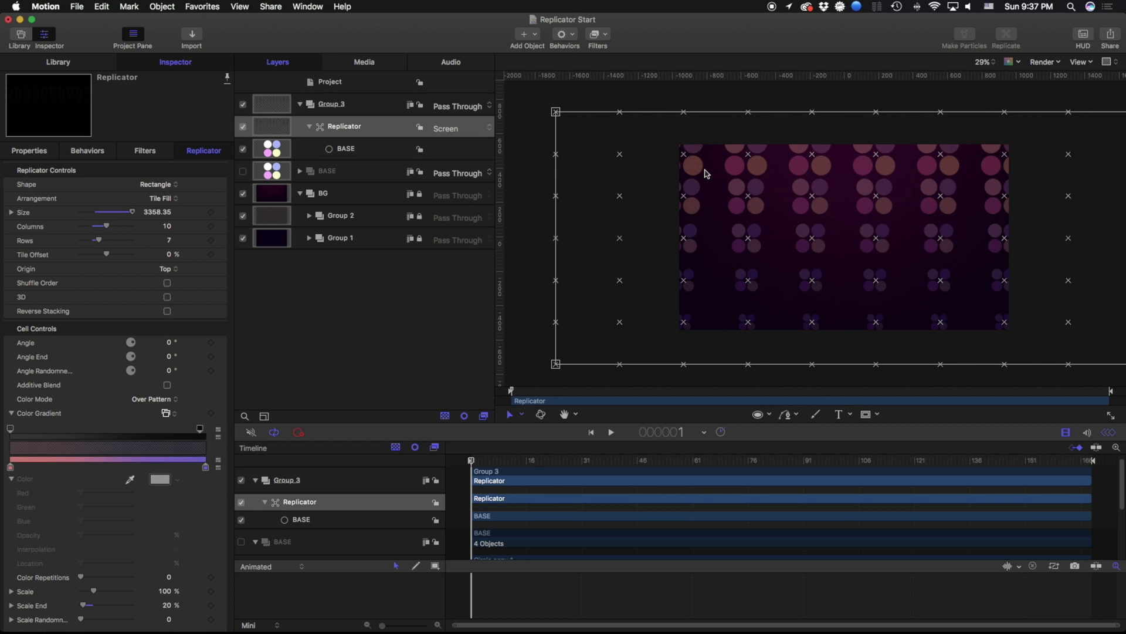
pyautogui.press('Delete')
pyautogui.click(339, 127)
pyautogui.press('Delete')
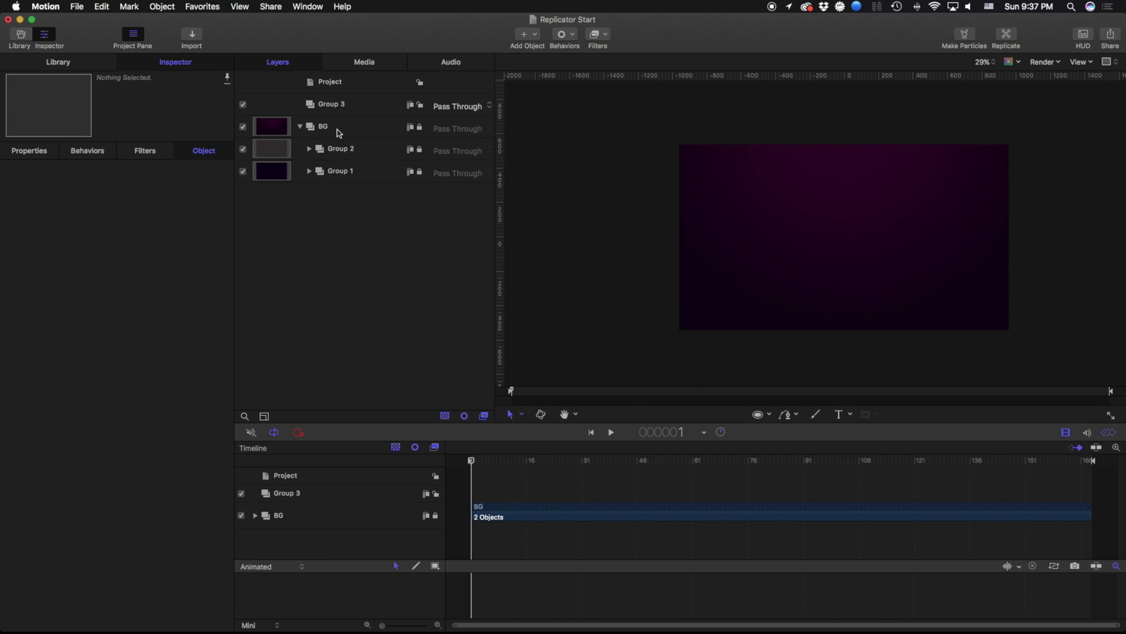
# Draw a symmetric three-point Bezier chevron without fill and replicate Group 4 into a 5-by-5 grid.
pyautogui.click(786, 414)
pyautogui.click(711, 246)
pyautogui.click(747, 217)
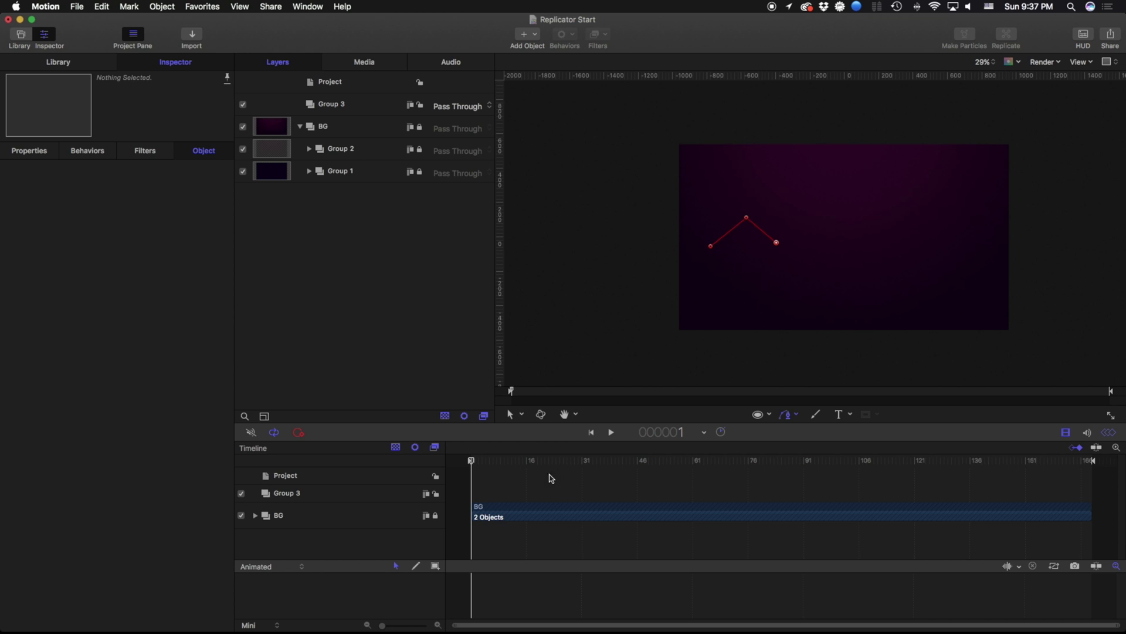
pyautogui.press('c')
pyautogui.moveTo(781, 248); pyautogui.dragTo(745, 218)
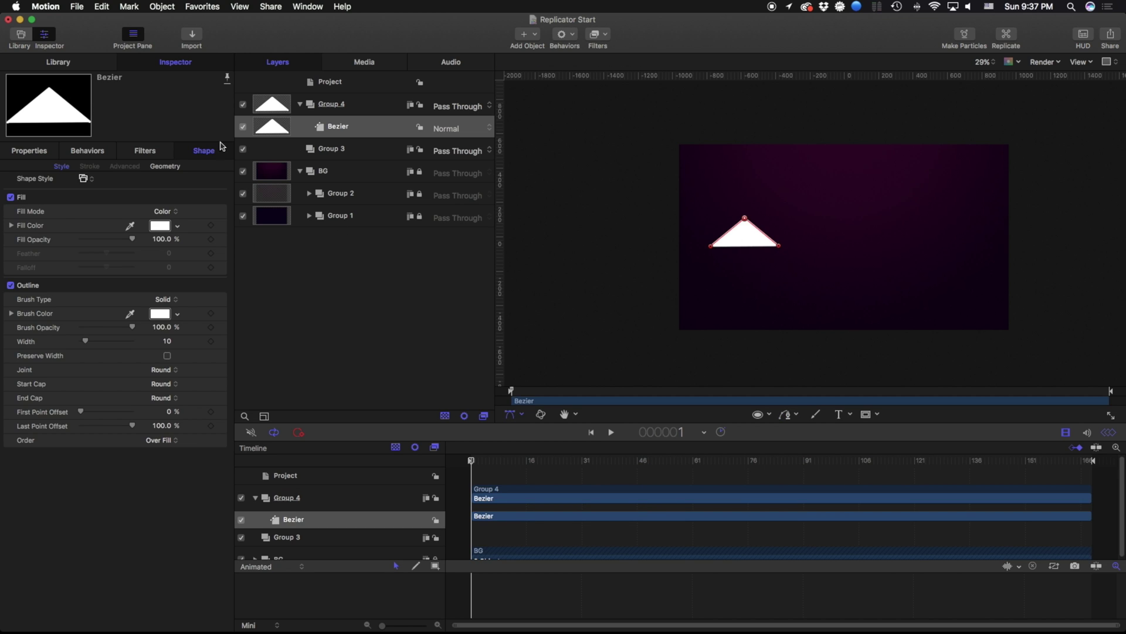
pyautogui.click(11, 198)
pyautogui.click(402, 344)
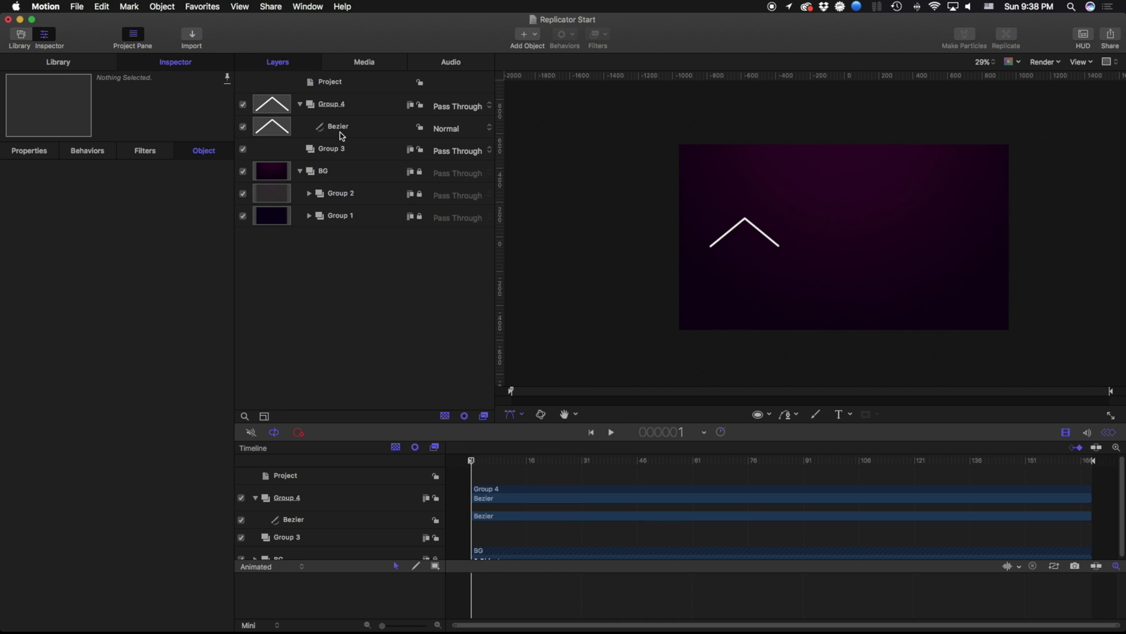
pyautogui.click(344, 107)
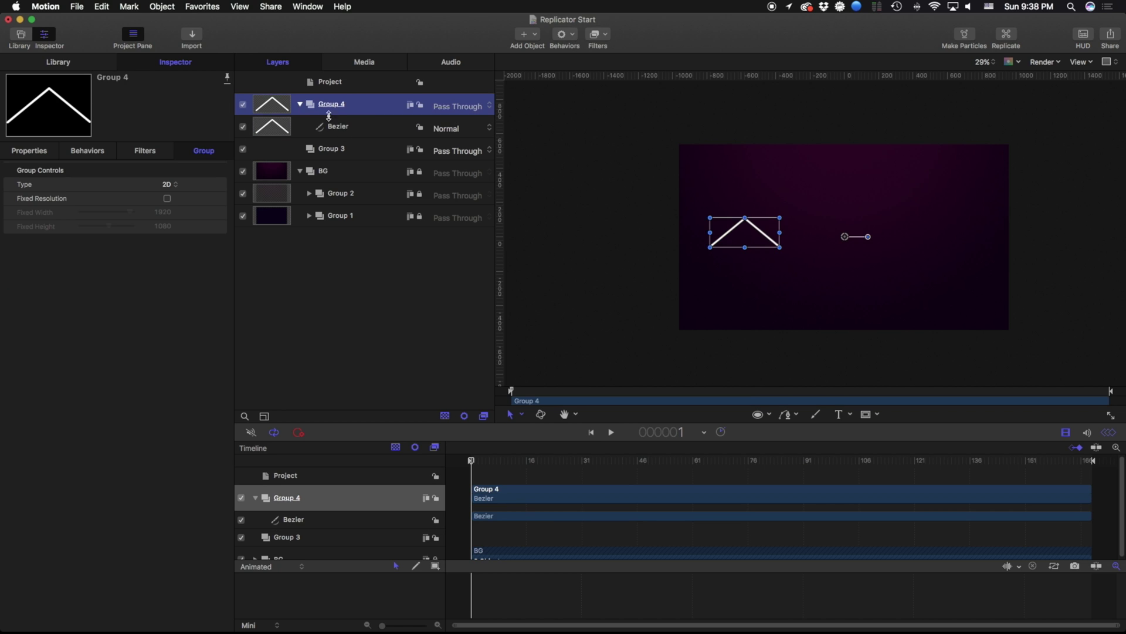
pyautogui.click(1007, 35)
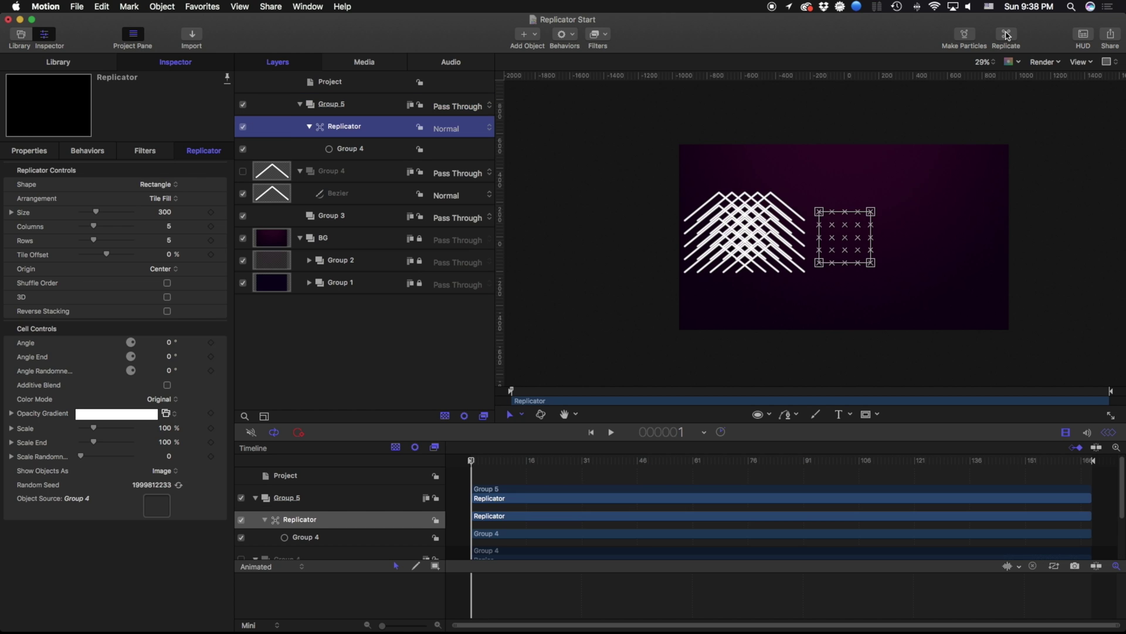
# Set the replicator shape to Line and stretch its end point across the canvas into a zigzag.
pyautogui.click(166, 185)
pyautogui.click(148, 175)
pyautogui.click(862, 238)
pyautogui.moveTo(865, 238); pyautogui.dragTo(1073, 239)
pyautogui.moveTo(946, 250); pyautogui.dragTo(951, 251)
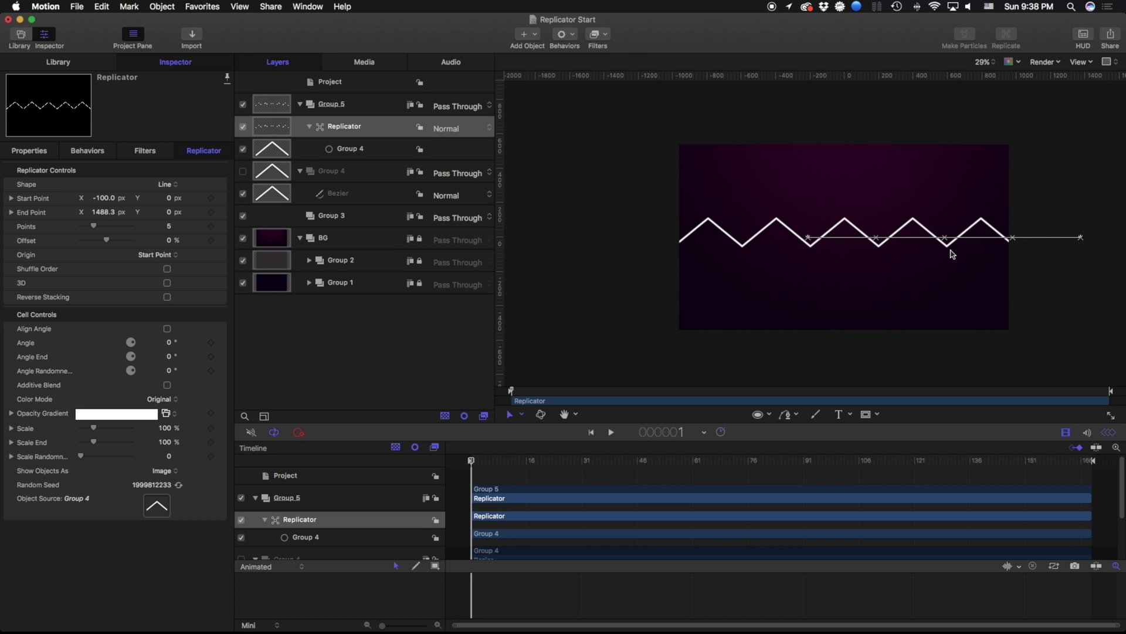
# Set Color Mode to Colorize with a magenta tint, then collapse and select Group 5.
pyautogui.click(165, 400)
pyautogui.click(166, 410)
pyautogui.click(162, 413)
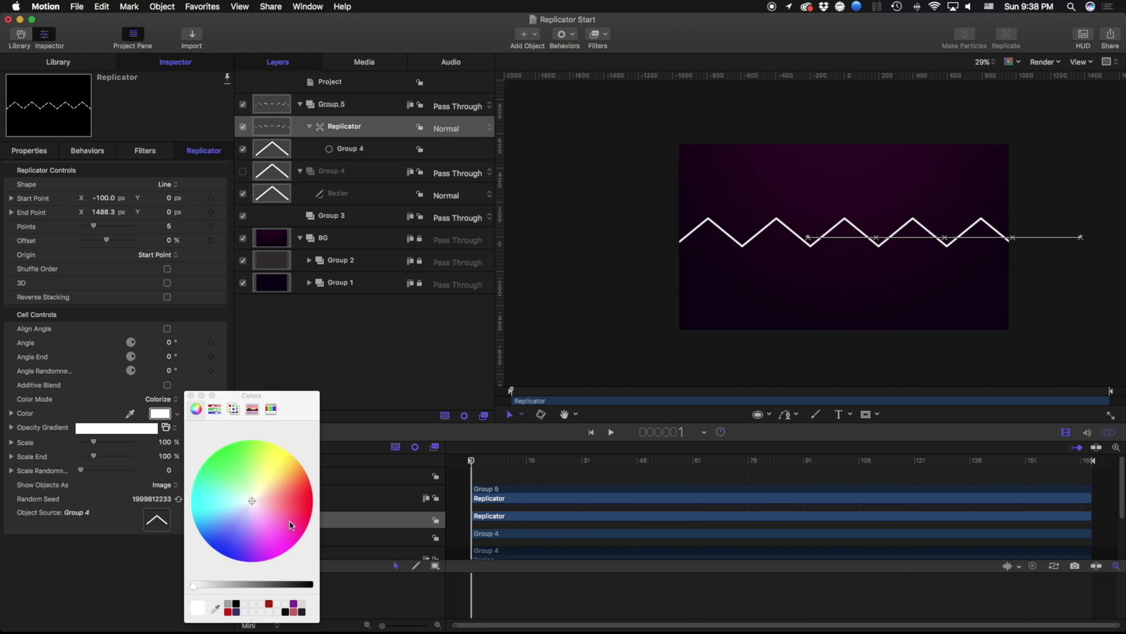
pyautogui.click(280, 545)
pyautogui.click(628, 232)
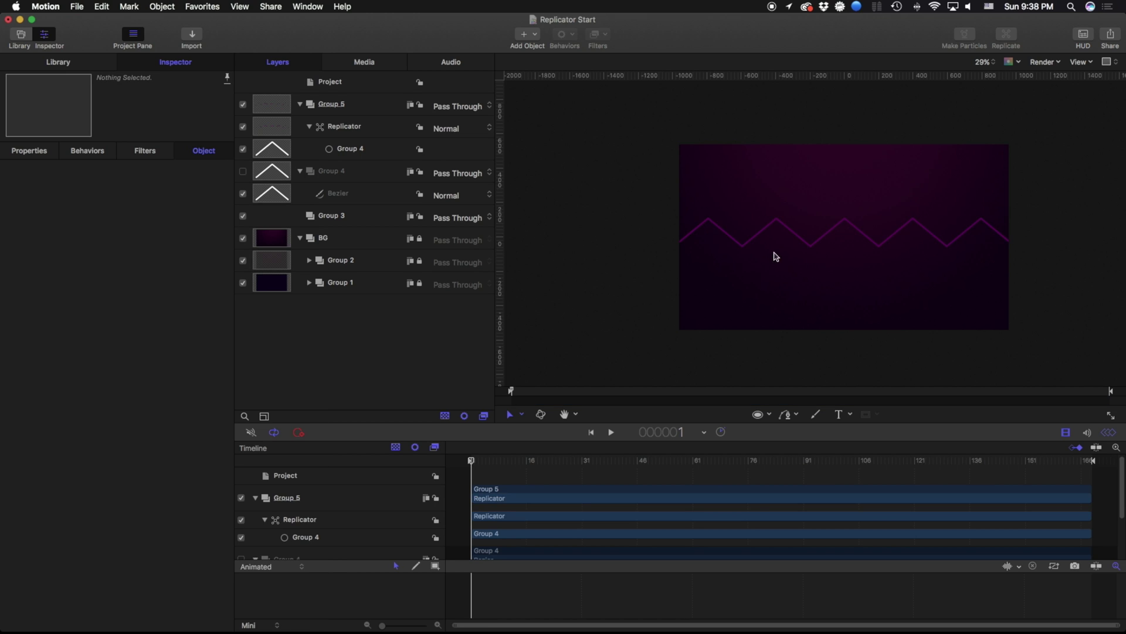
pyautogui.click(349, 129)
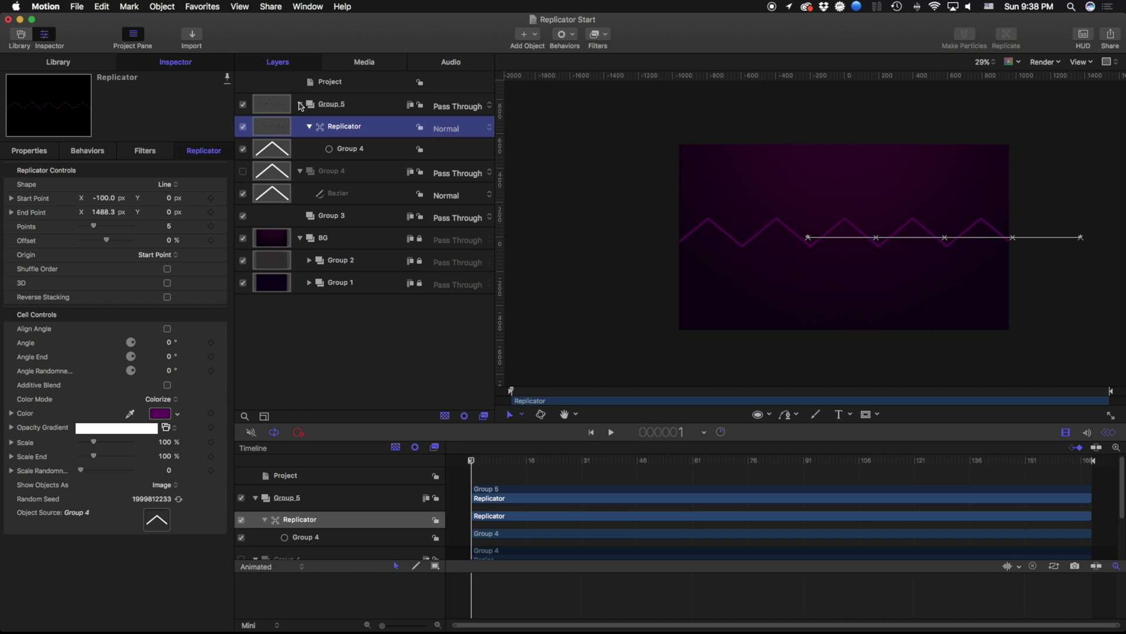
pyautogui.click(300, 103)
pyautogui.click(329, 105)
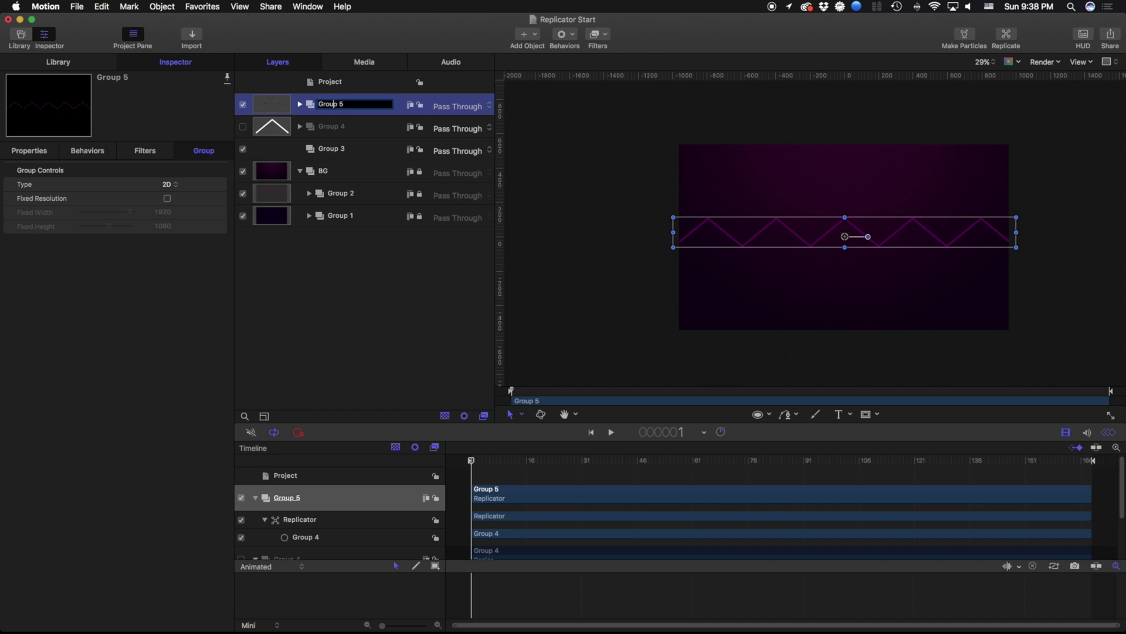
# Rename Group 5 to 'Replicator 1' and move the zigzag to the top of the canvas.
pyautogui.write('Replicator 1')
pyautogui.press('Return')
pyautogui.click(792, 235)
pyautogui.moveTo(792, 235); pyautogui.dragTo(794, 169)
pyautogui.click(614, 175)
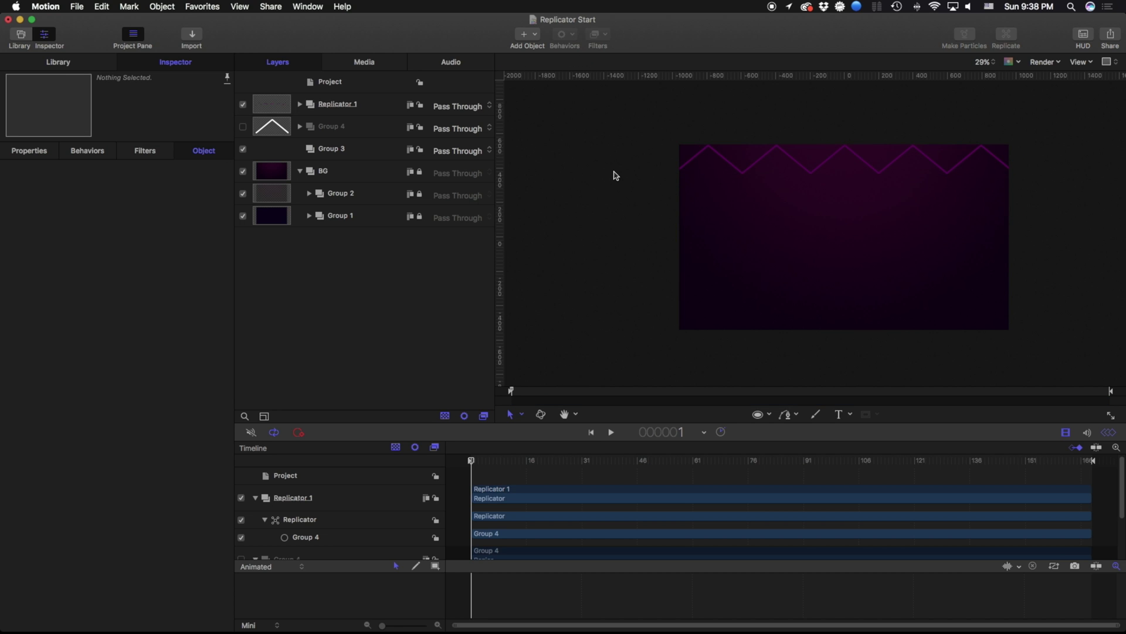
pyautogui.click(355, 108)
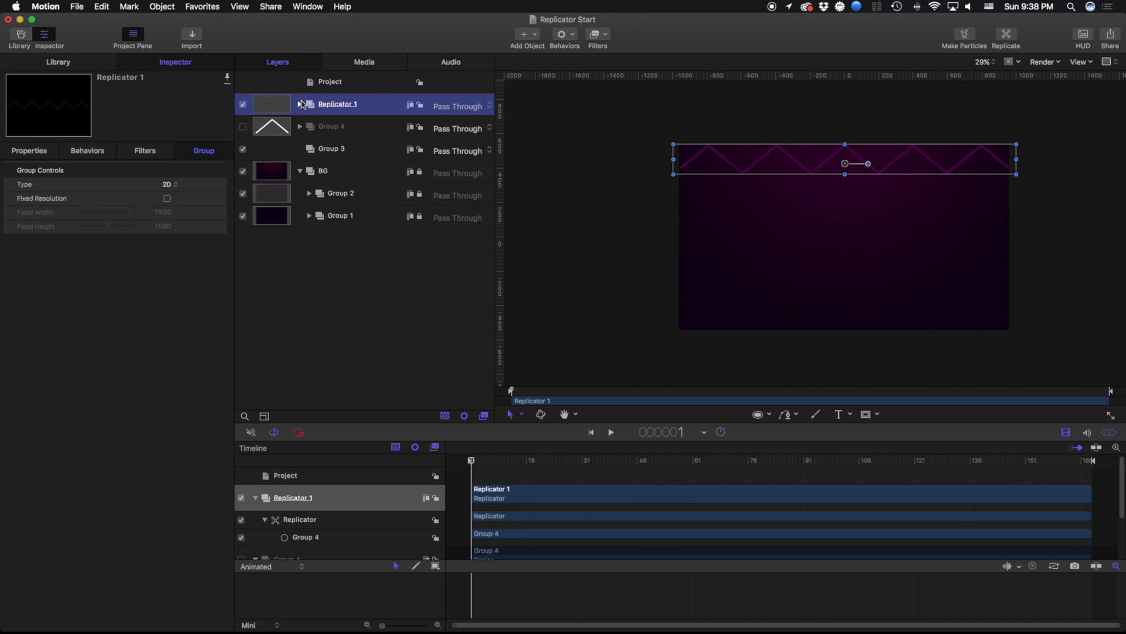
# Replicate Replicator 1 and set the new replicator's shape to Line.
pyautogui.click(1009, 34)
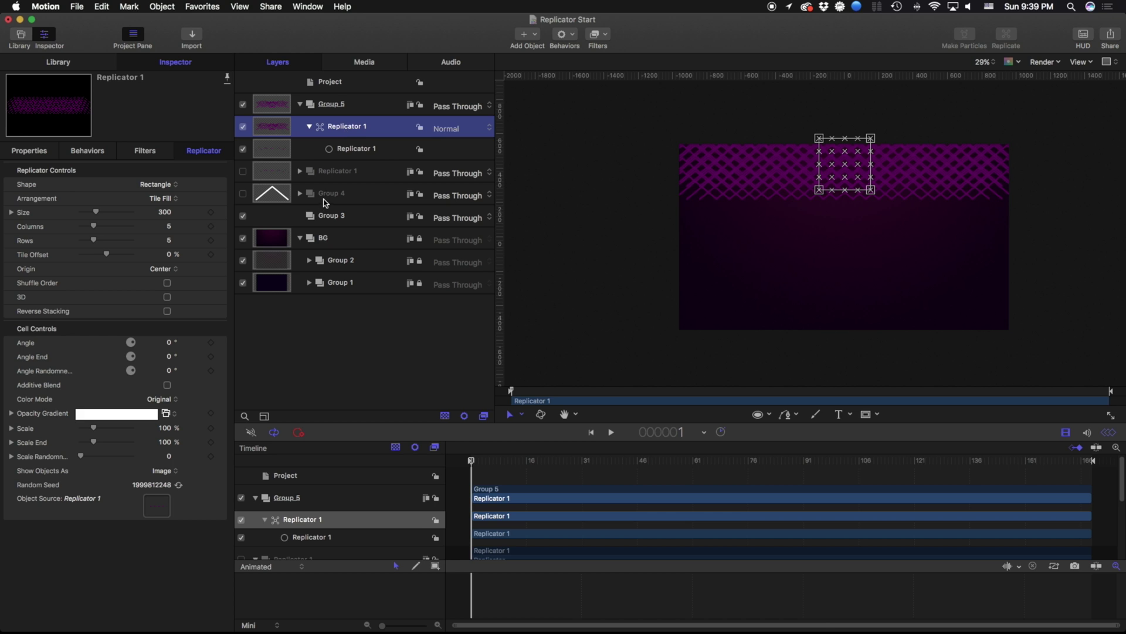
pyautogui.click(297, 195)
pyautogui.click(324, 170)
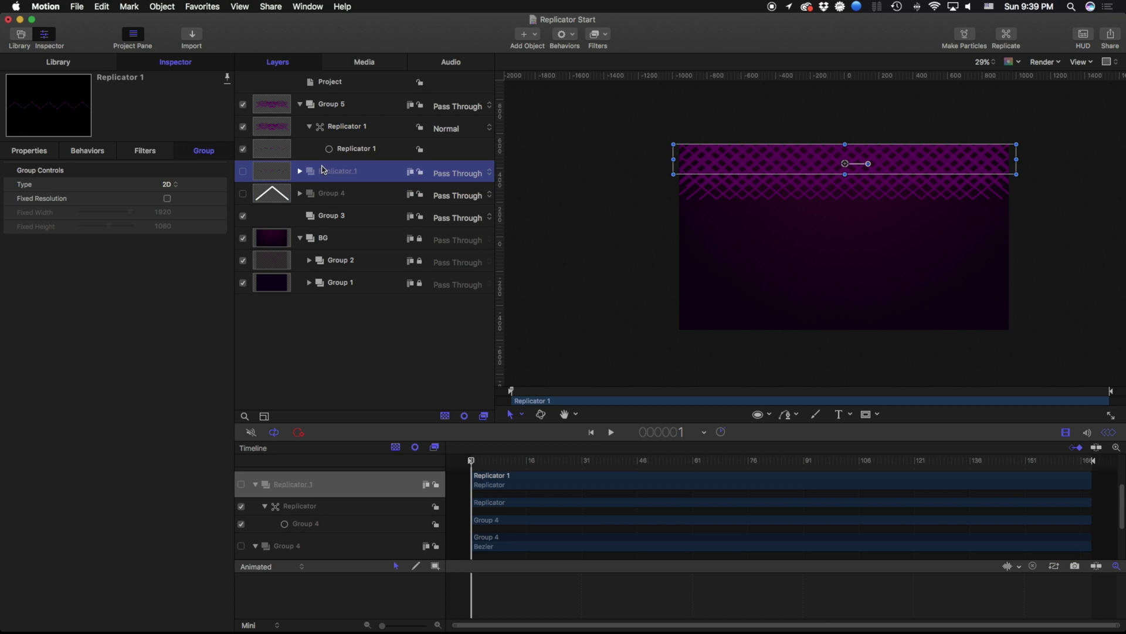
pyautogui.click(352, 130)
pyautogui.click(157, 184)
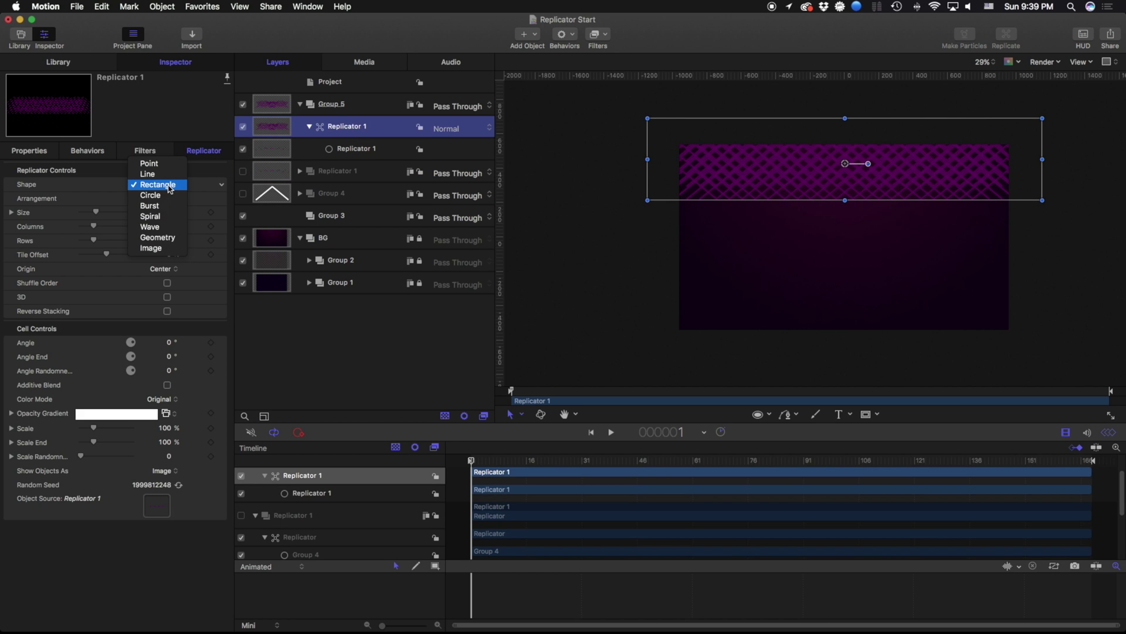
pyautogui.click(171, 177)
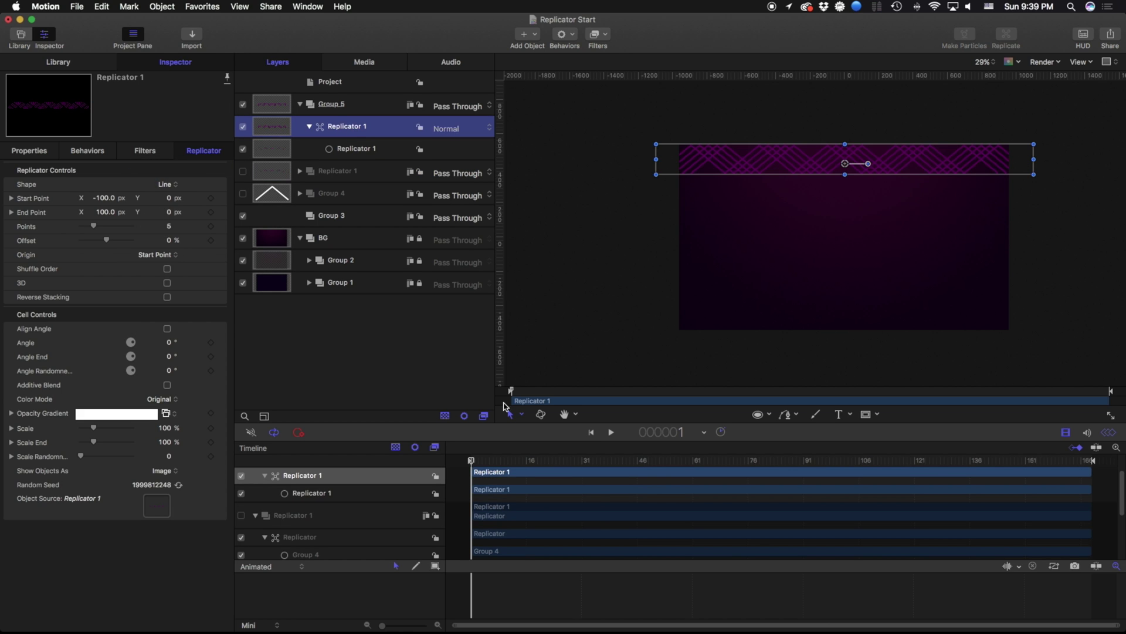
# Move the line's end point to X -95.3, Y -142.6 so the zigzags stack closely.
pyautogui.click(521, 415)
pyautogui.click(539, 559)
pyautogui.moveTo(867, 164); pyautogui.dragTo(830, 186)
pyautogui.click(799, 169)
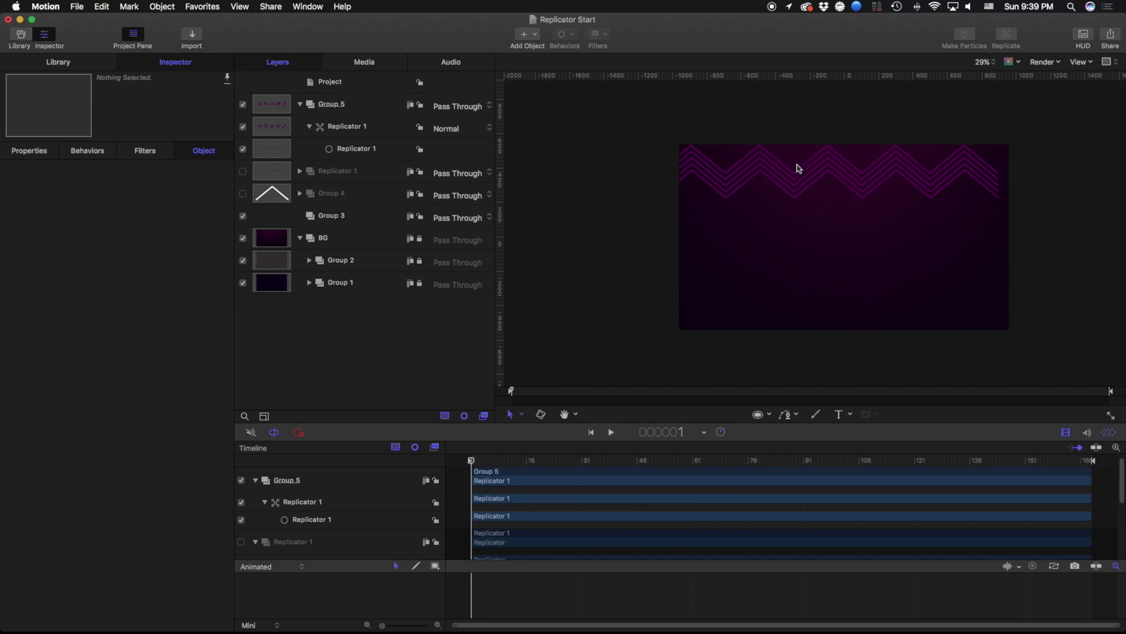
pyautogui.click(349, 129)
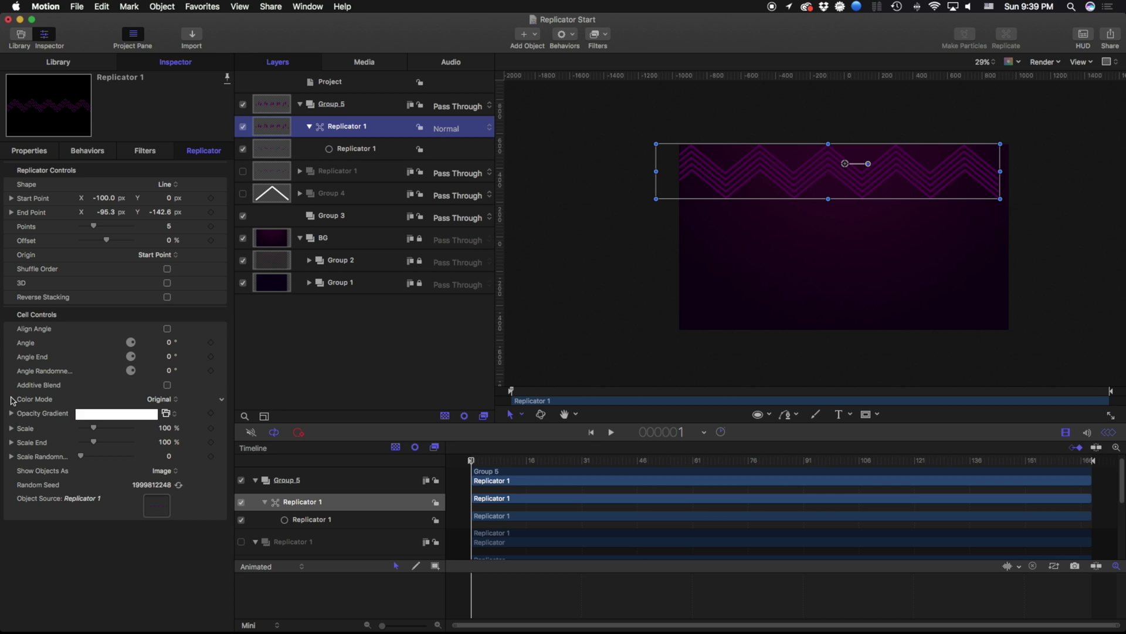
# Add a right-end opacity tag to the Opacity Gradient and set it to 20%.
pyautogui.click(11, 414)
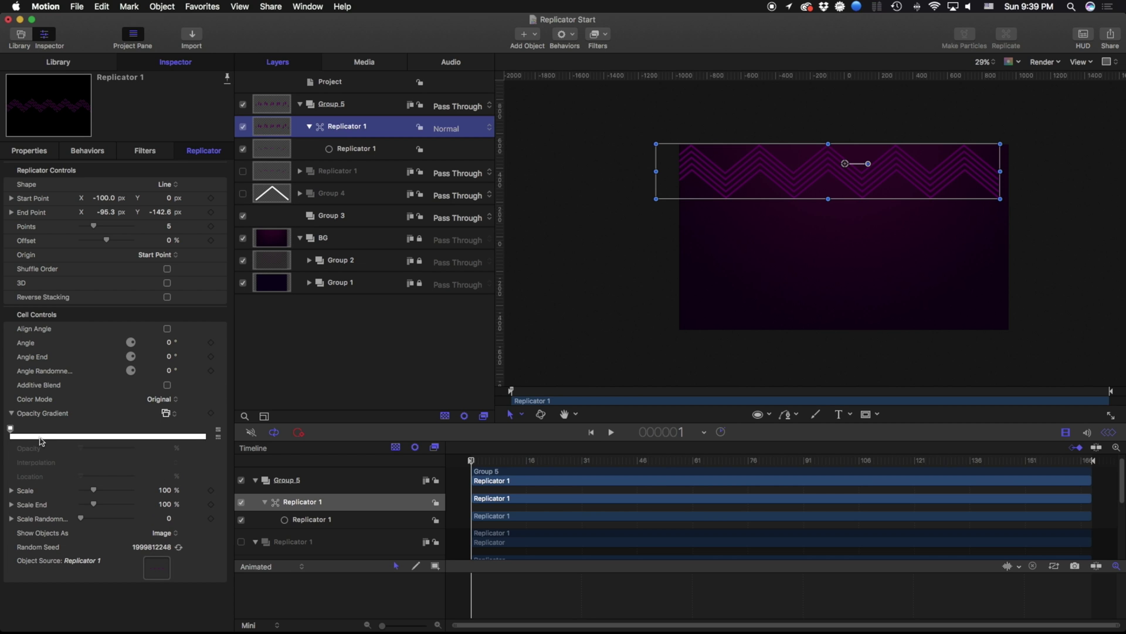
pyautogui.click(11, 430)
pyautogui.click(201, 430)
pyautogui.moveTo(162, 449); pyautogui.dragTo(159, 449)
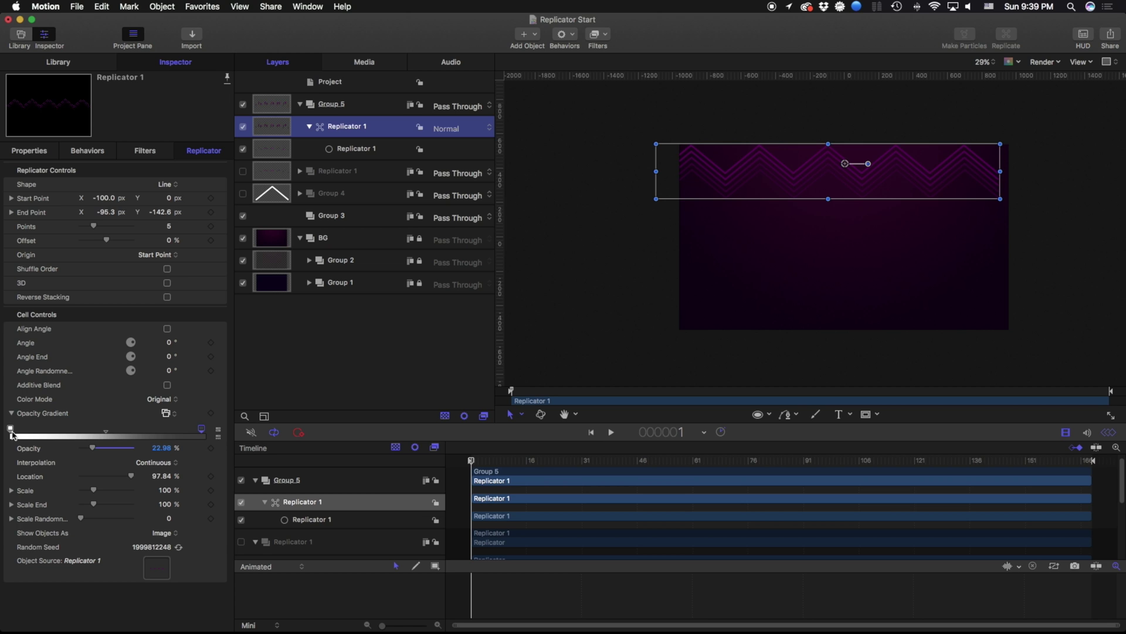
pyautogui.click(161, 448)
pyautogui.write('20.0')
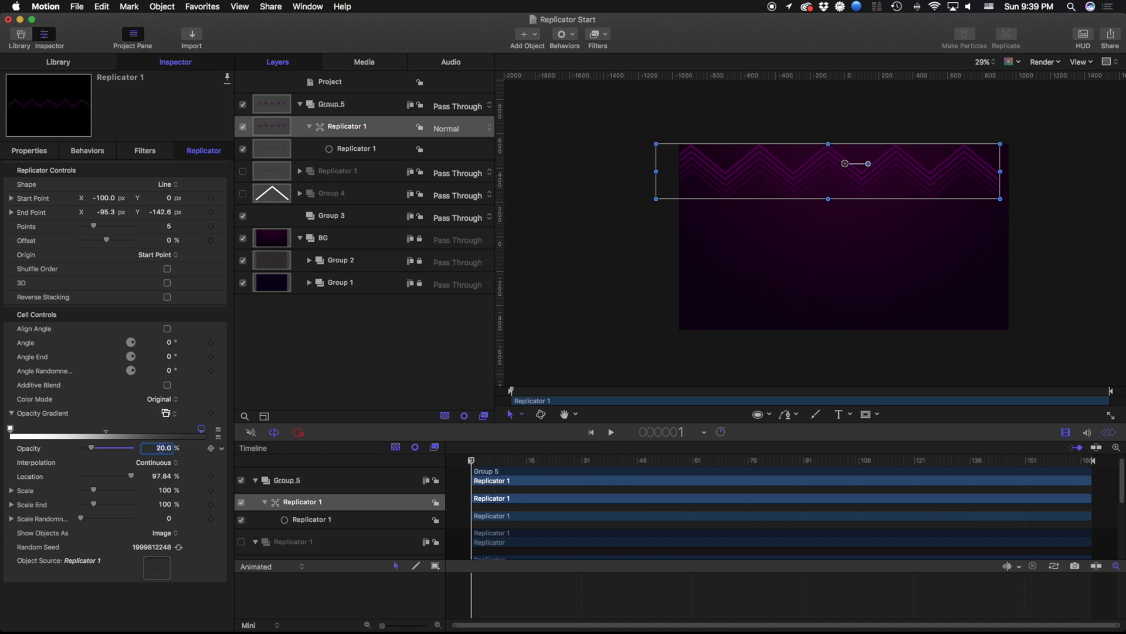
# Set Color Mode to Over Pattern and colour the gradient tags beige and crimson.
pyautogui.click(156, 399)
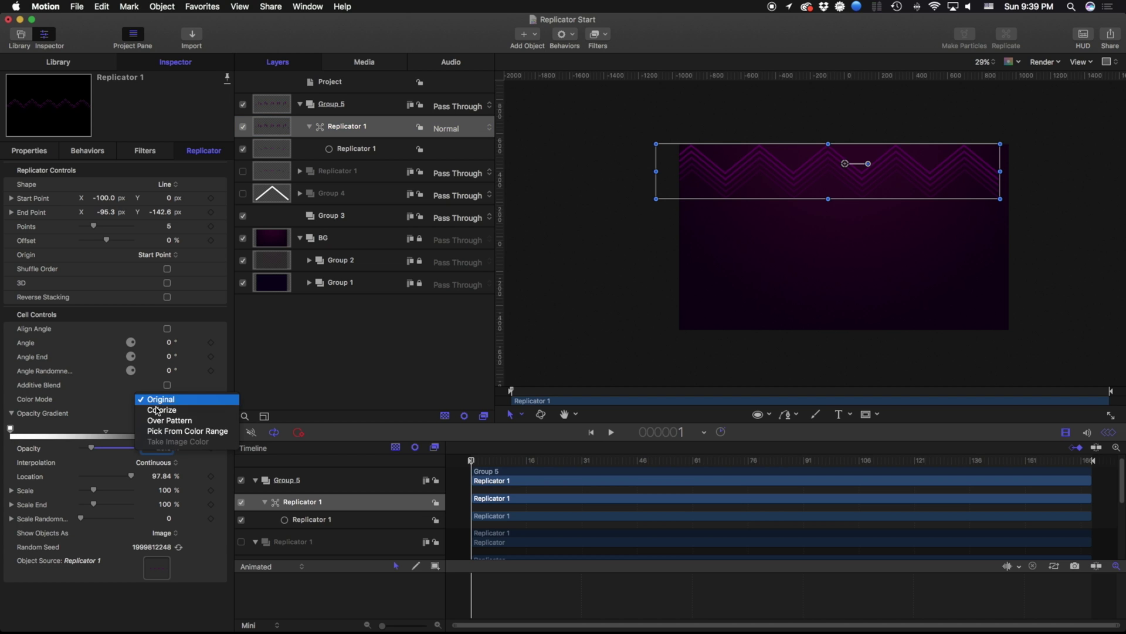
pyautogui.click(159, 418)
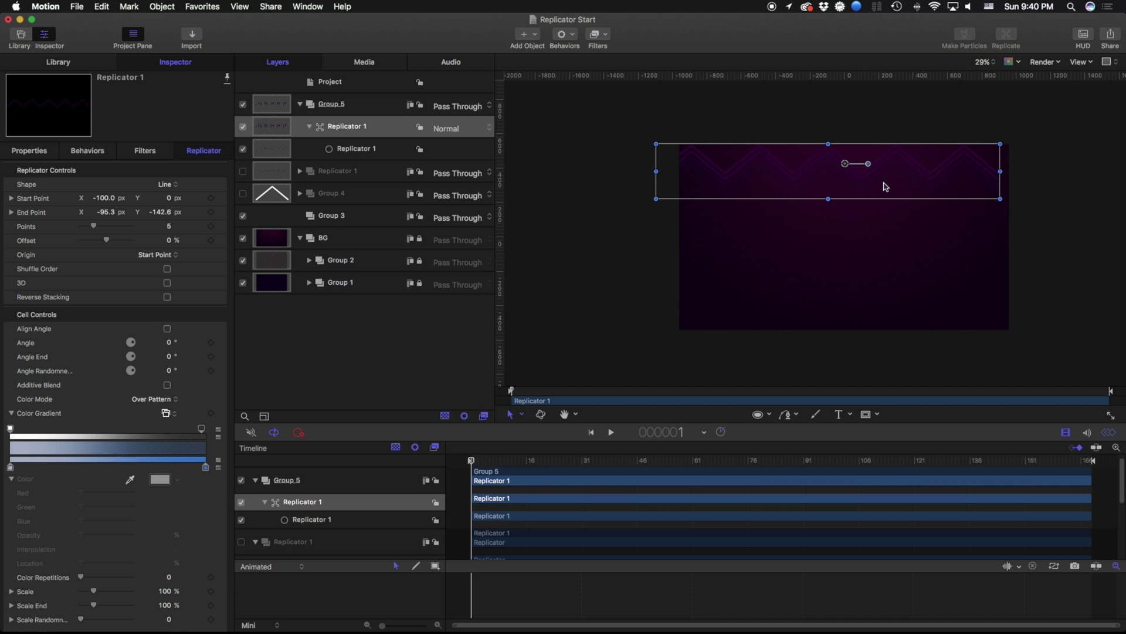
pyautogui.click(11, 468)
pyautogui.click(159, 480)
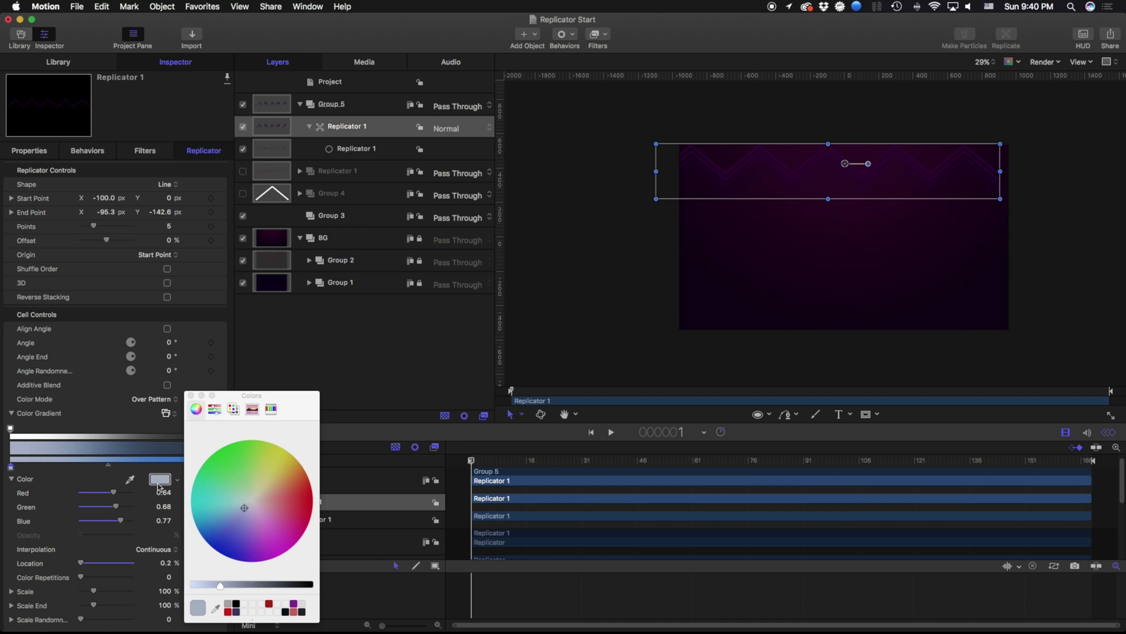
pyautogui.click(256, 501)
pyautogui.click(877, 25)
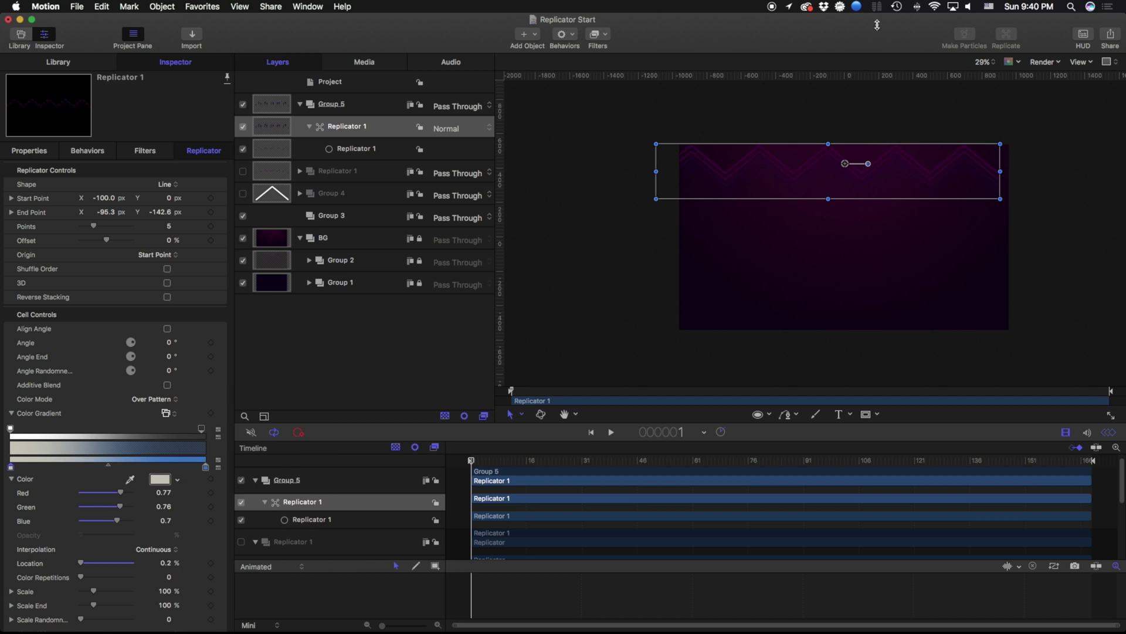
pyautogui.doubleClick(205, 468)
pyautogui.moveTo(267, 516)
pyautogui.mouseDown()
pyautogui.moveTo(310, 558)
pyautogui.moveTo(306, 487)
pyautogui.moveTo(271, 508)
pyautogui.mouseUp()
pyautogui.click(754, 164)
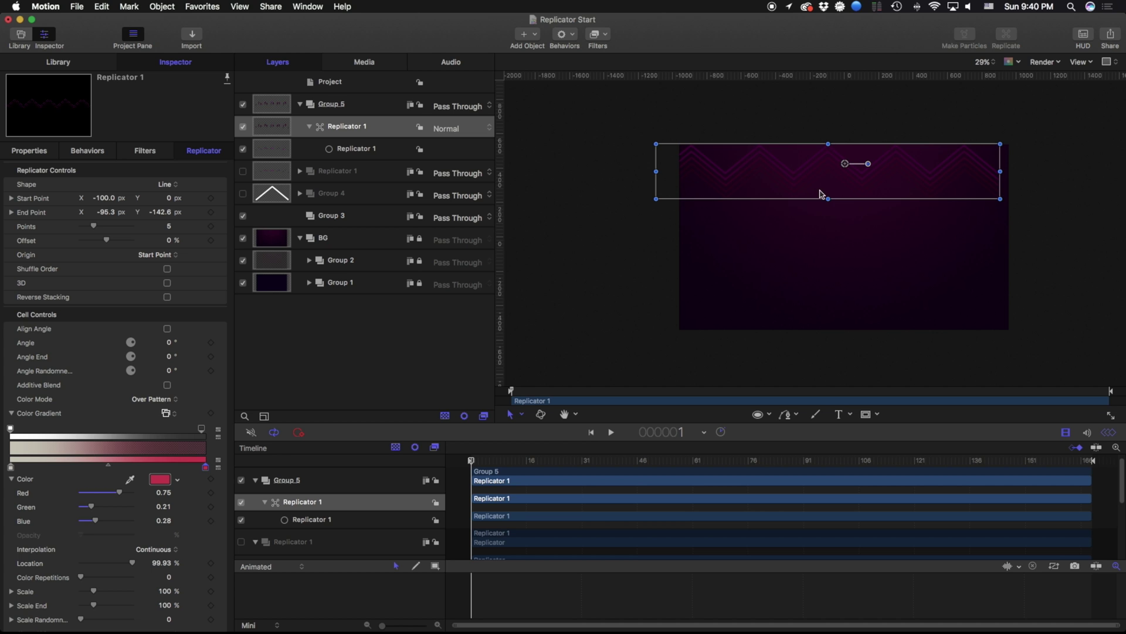
pyautogui.press('super+shift+a')
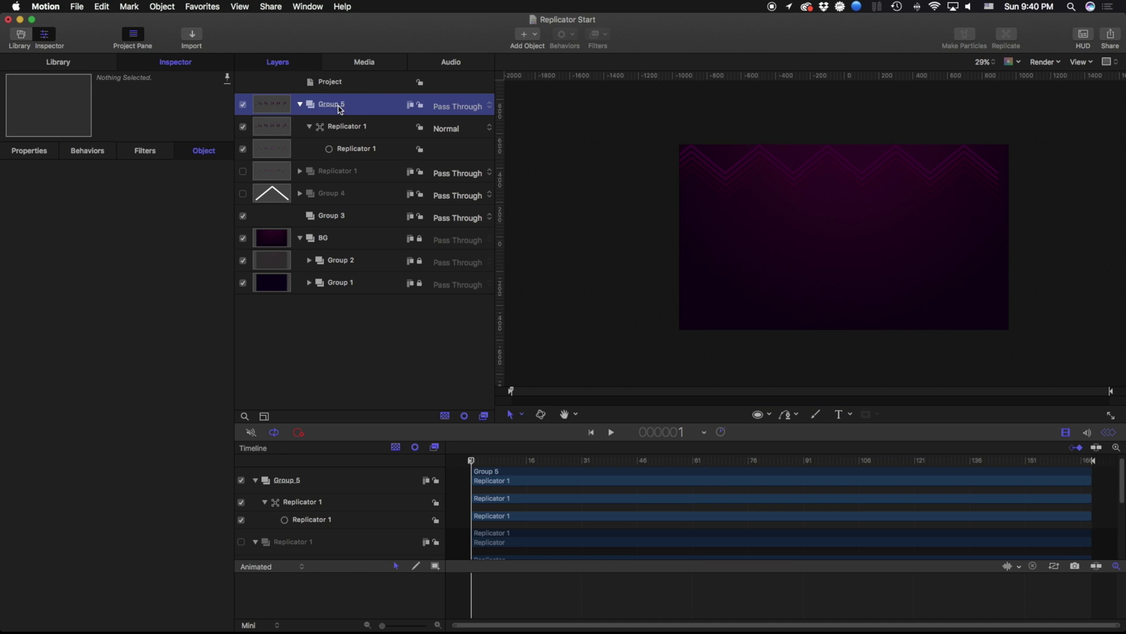
# Replicate Group 5 and lay the copies along a vertical Line shape.
pyautogui.click(340, 109)
pyautogui.click(1007, 37)
pyautogui.click(169, 184)
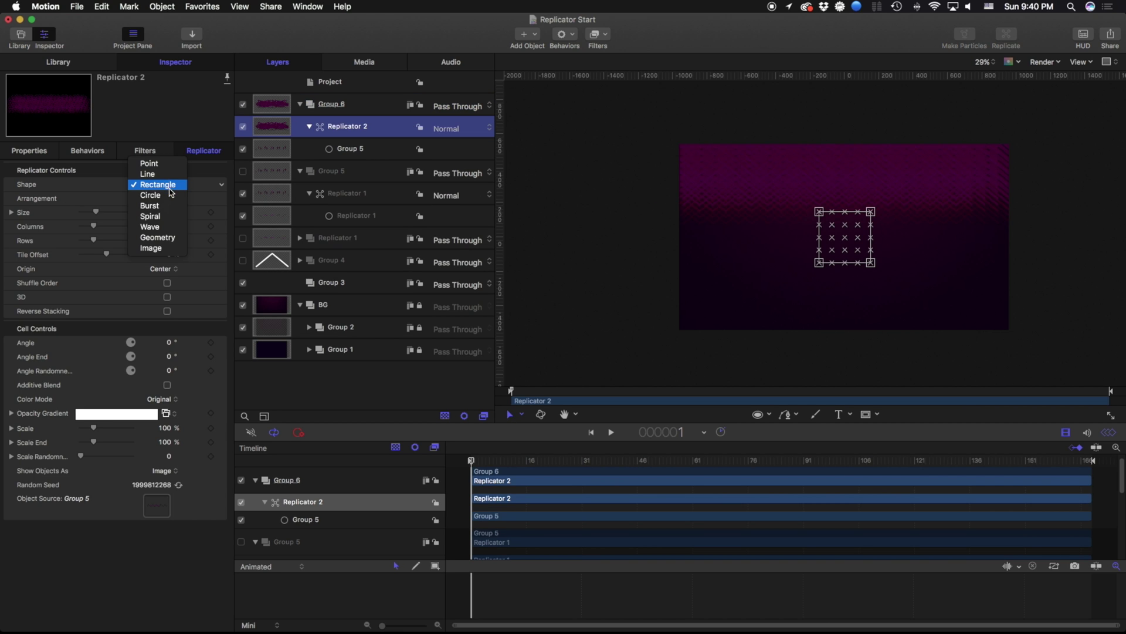
pyautogui.click(174, 176)
pyautogui.moveTo(861, 239); pyautogui.dragTo(828, 366)
pyautogui.moveTo(795, 254); pyautogui.dragTo(824, 237)
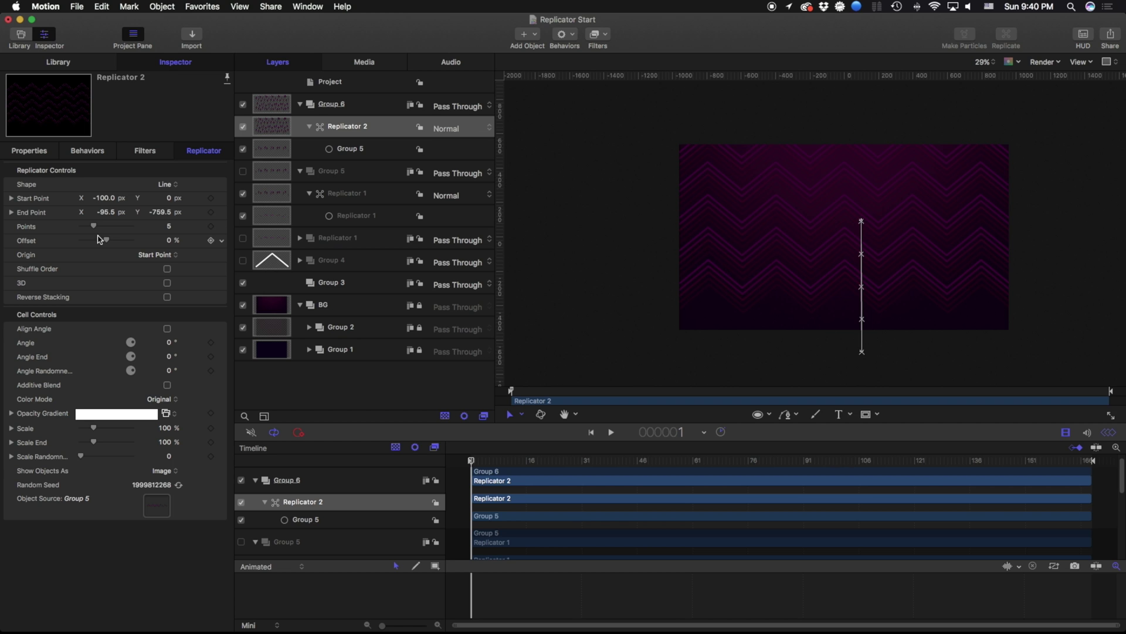
# Raise the copy count toward 15 and shrink the end copies to 47% Scale End.
pyautogui.moveTo(95, 225); pyautogui.dragTo(104, 227)
pyautogui.moveTo(862, 352); pyautogui.dragTo(860, 469)
pyautogui.moveTo(94, 441); pyautogui.dragTo(88, 444)
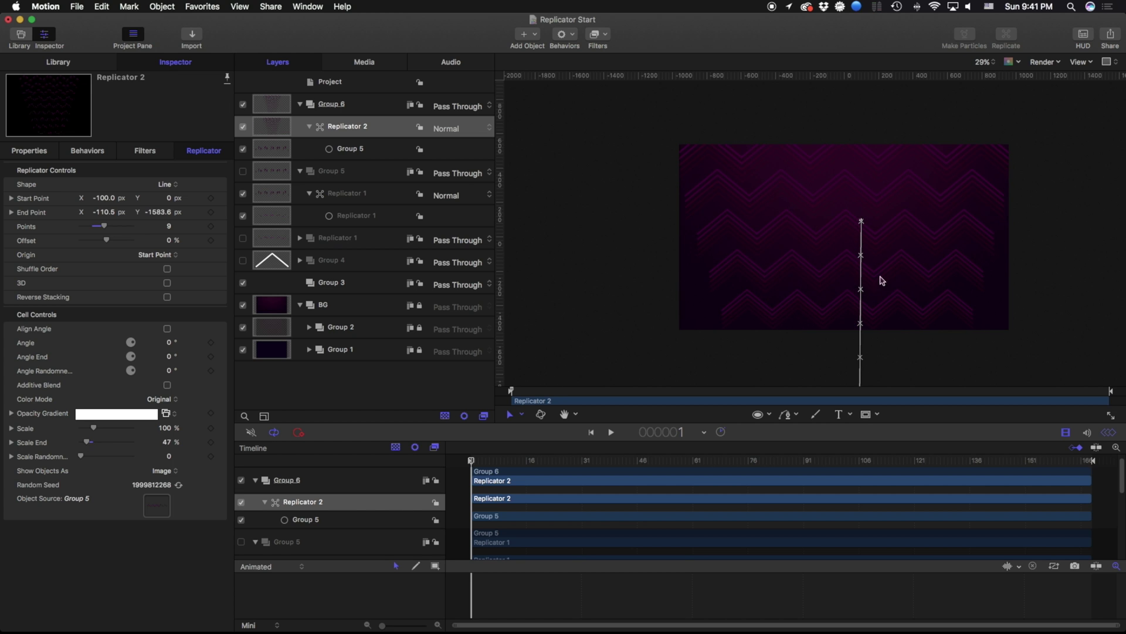
# Extend the inner horizontal replicator line, then give Replicator 2 13 copies and raise its start.
pyautogui.click(300, 237)
pyautogui.click(299, 259)
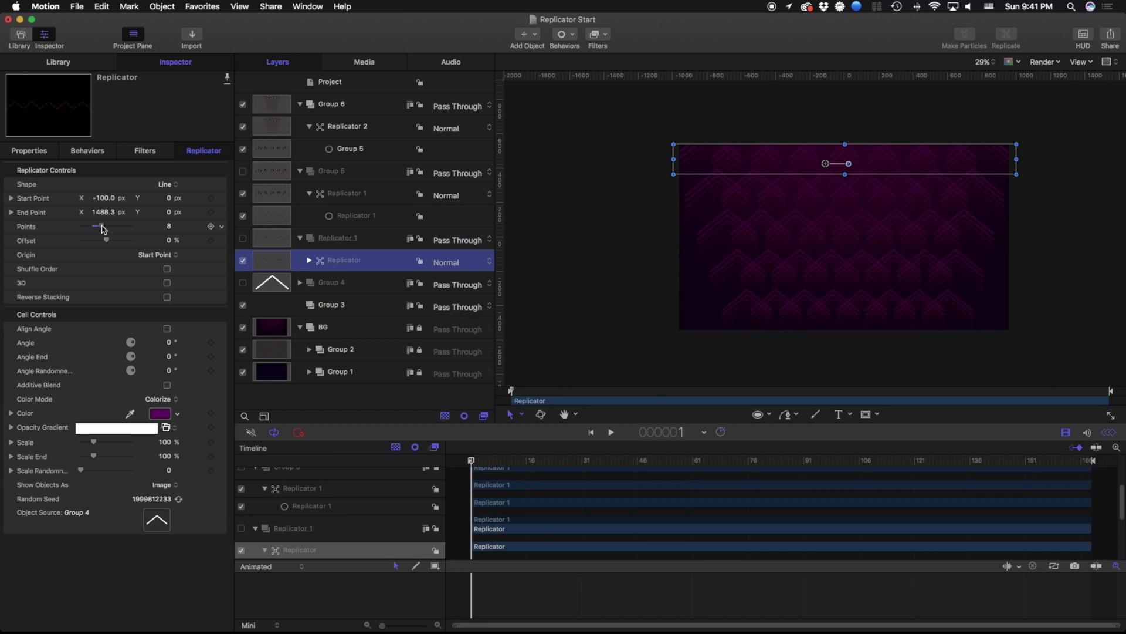
pyautogui.moveTo(809, 166); pyautogui.dragTo(465, 165)
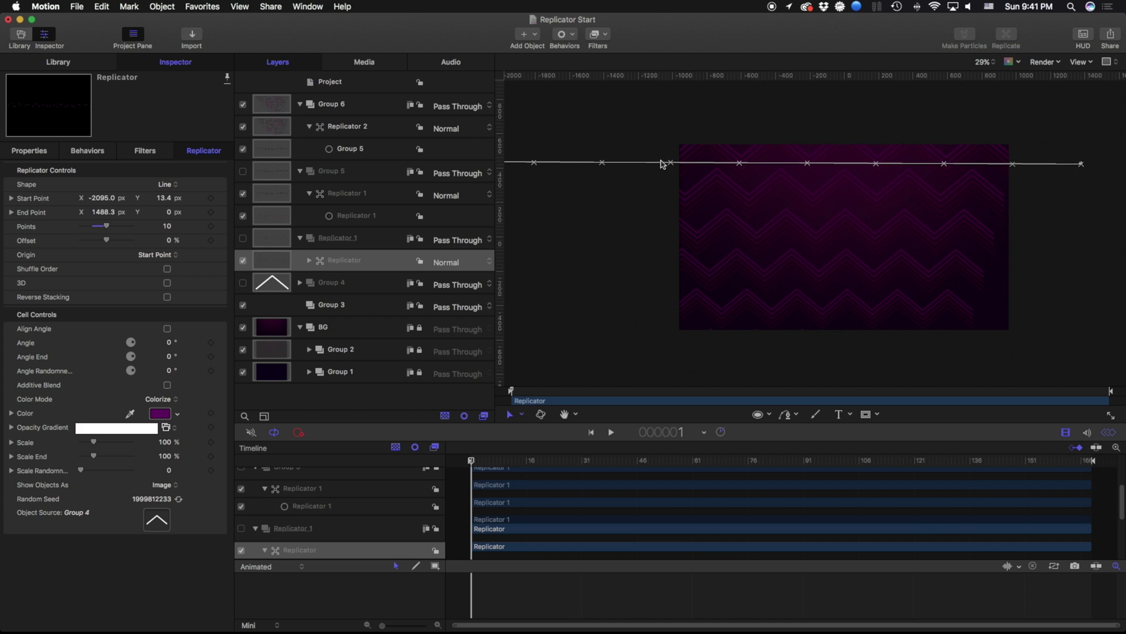
pyautogui.moveTo(662, 167); pyautogui.dragTo(769, 169)
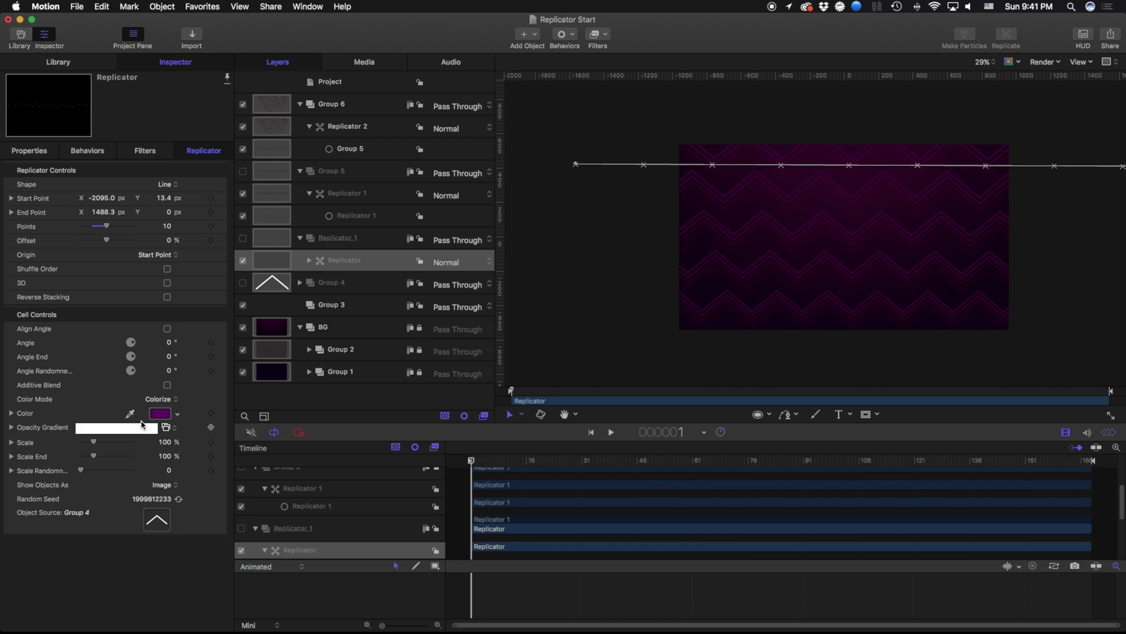
pyautogui.click(337, 127)
pyautogui.moveTo(107, 227); pyautogui.dragTo(123, 229)
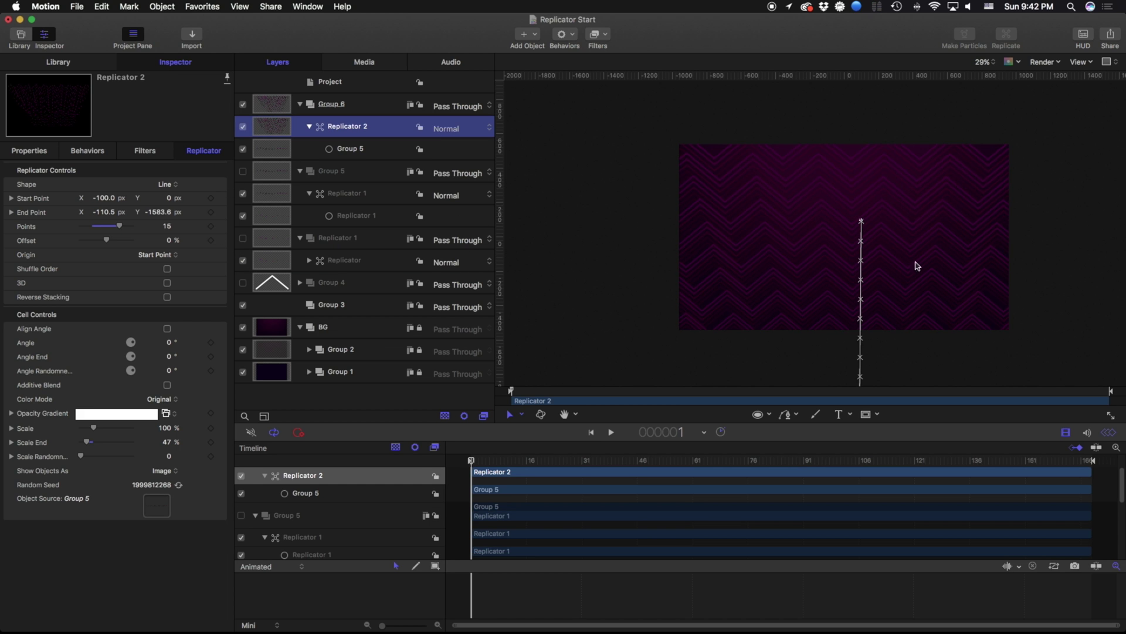
pyautogui.moveTo(861, 222); pyautogui.dragTo(867, 180)
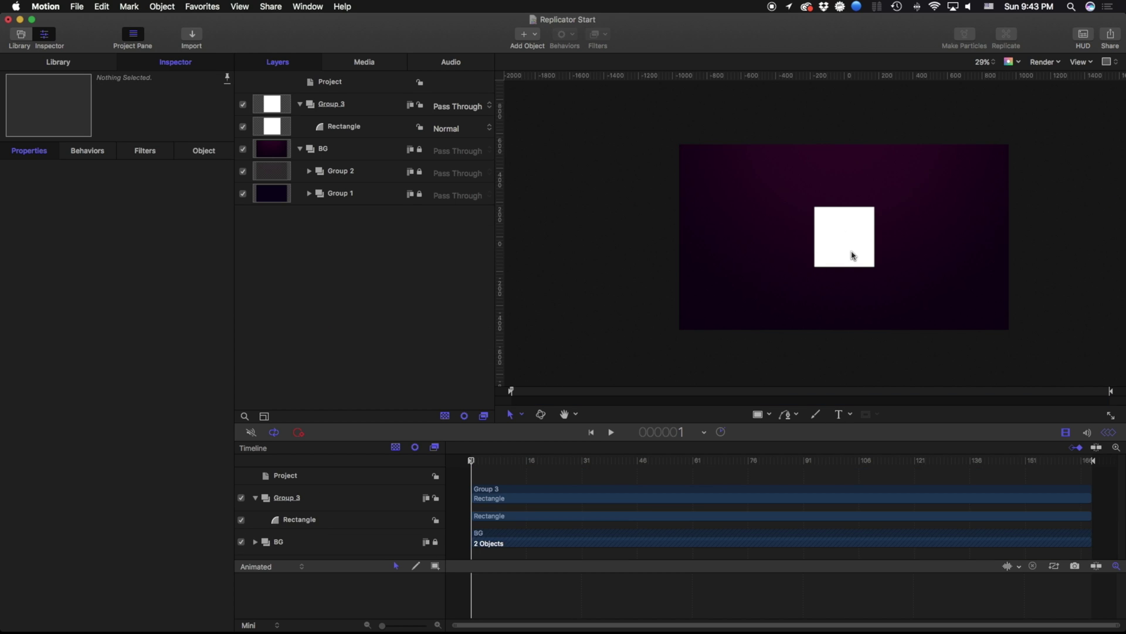
# Replicate the white rectangle, trying Point then Line shapes with a stretched line.
pyautogui.click(854, 256)
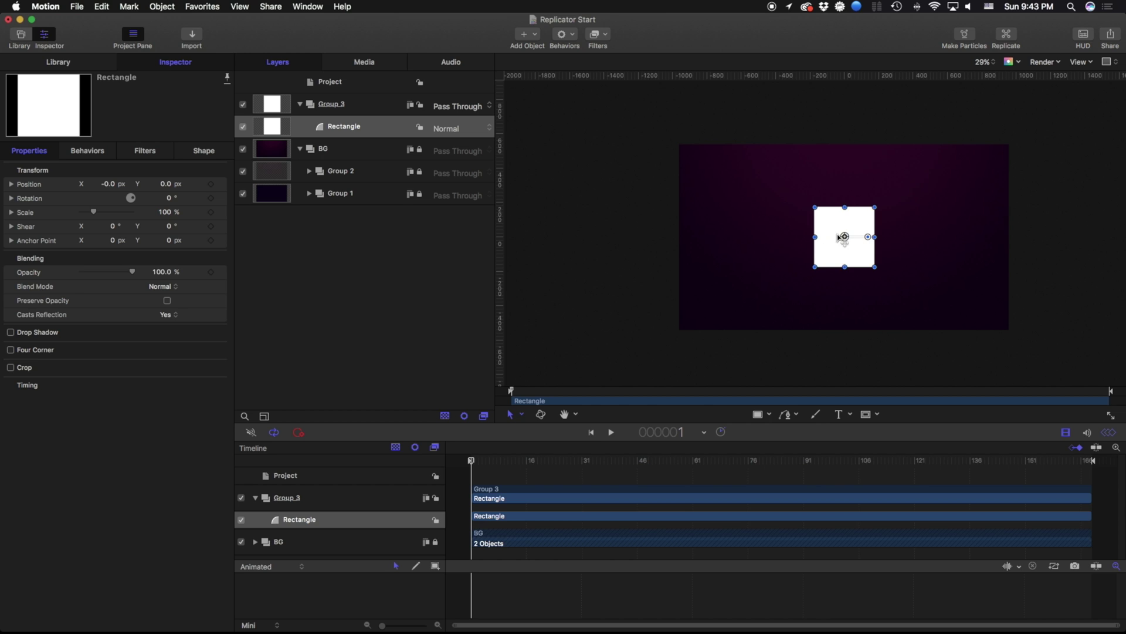
pyautogui.click(1006, 35)
pyautogui.moveTo(862, 272); pyautogui.dragTo(917, 294)
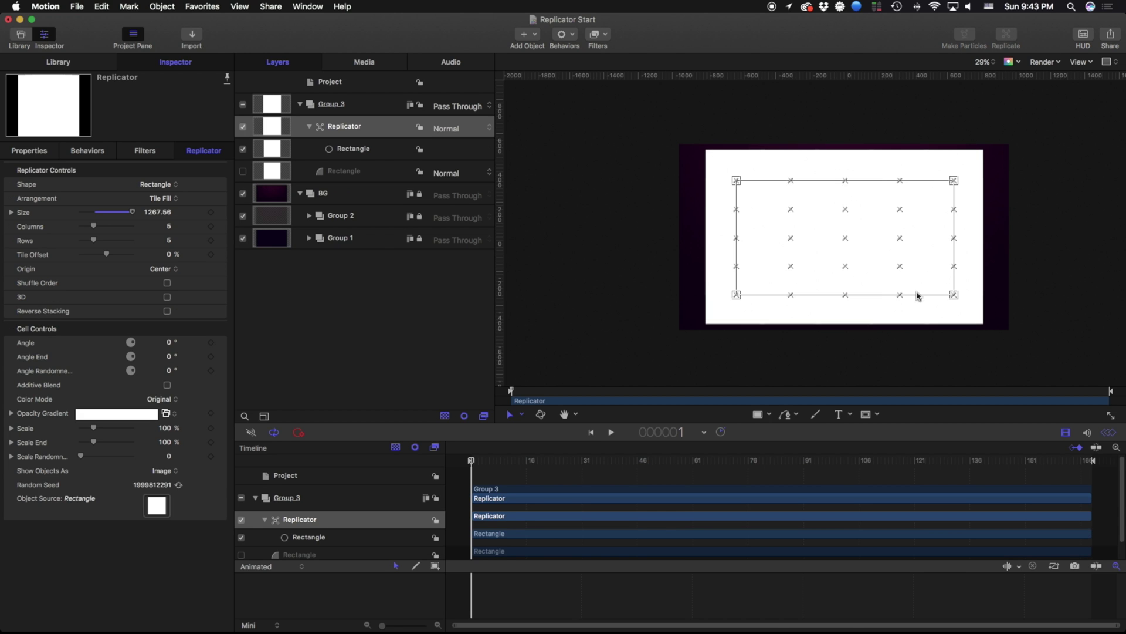
pyautogui.click(157, 183)
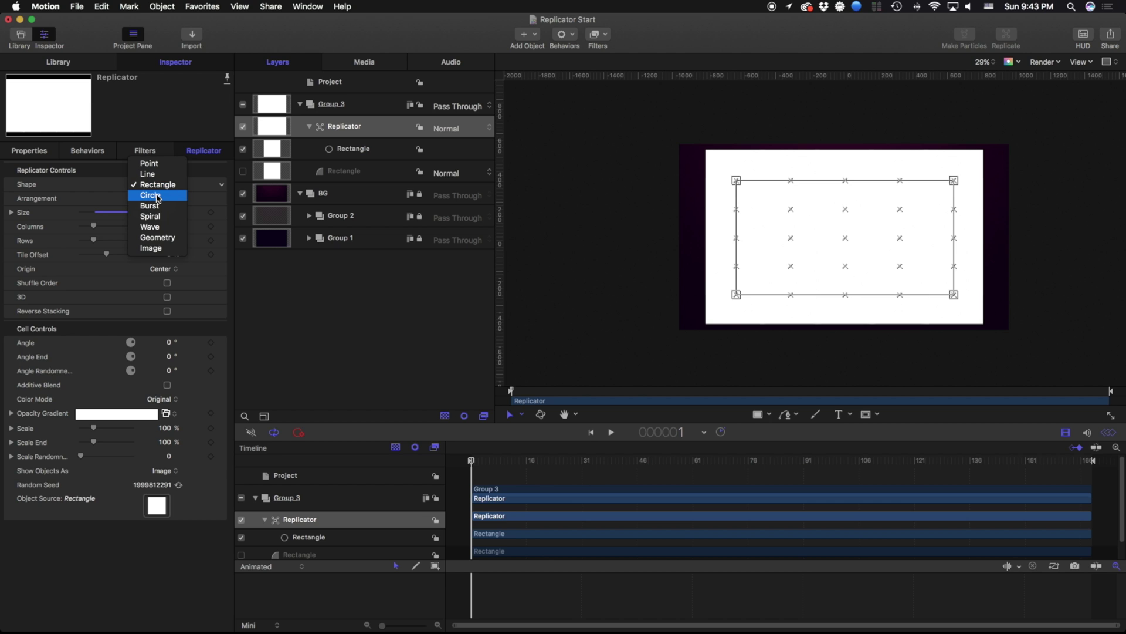
pyautogui.click(149, 163)
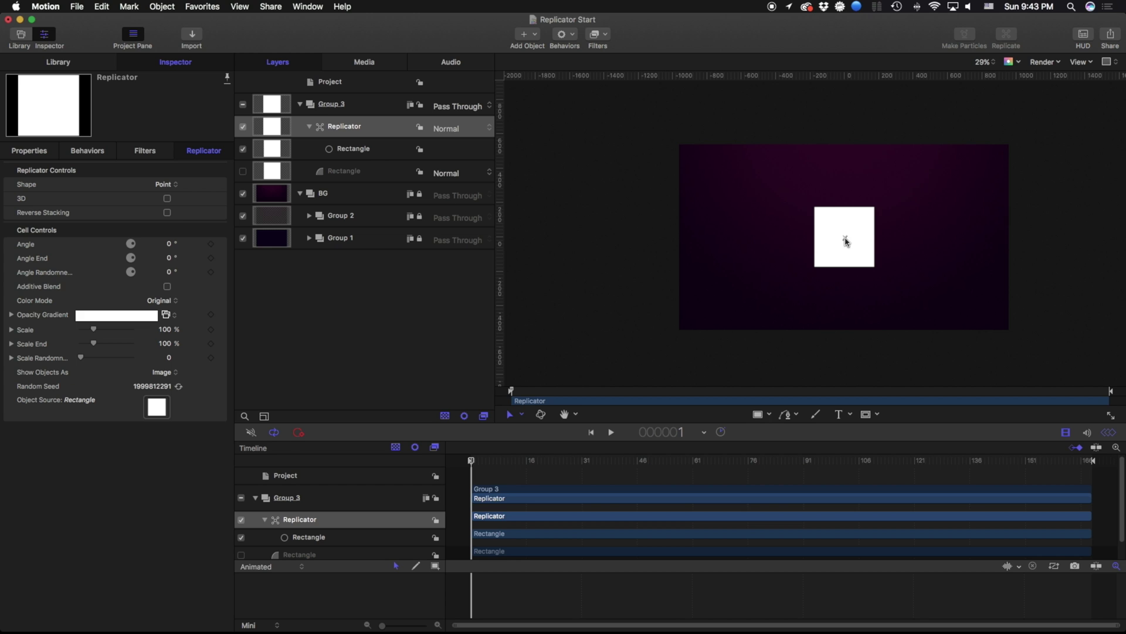
pyautogui.press('super+z')
pyautogui.click(164, 185)
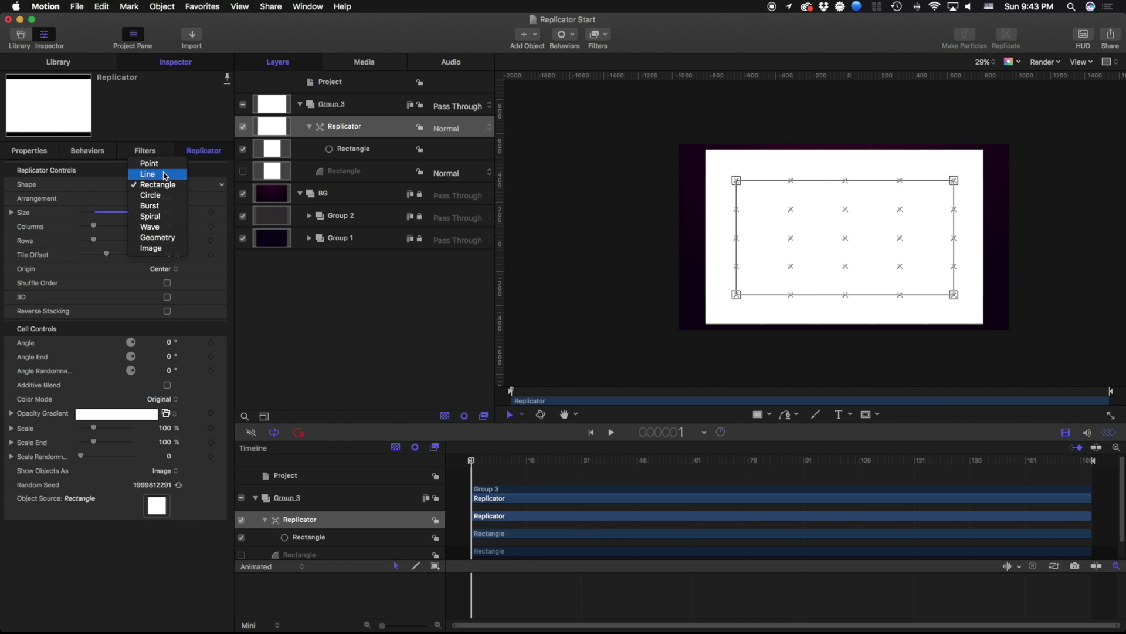
pyautogui.click(164, 175)
pyautogui.moveTo(828, 238); pyautogui.dragTo(552, 238)
# Switch to a Circle shape, widen the radius, and change the Arrangement to Random Fill.
pyautogui.click(169, 184)
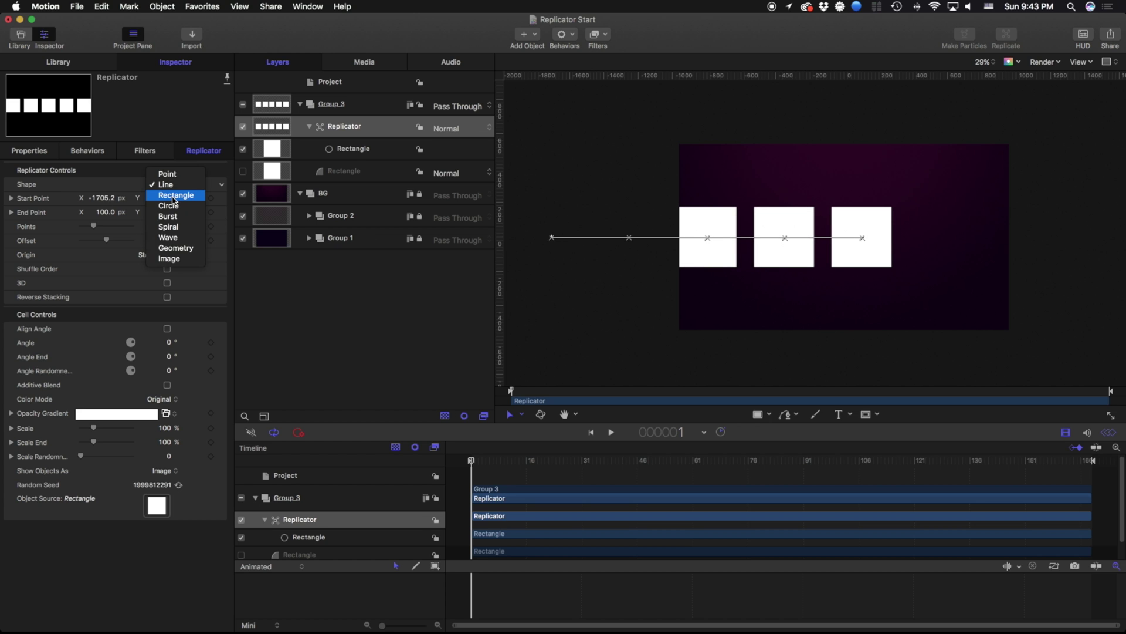
pyautogui.click(168, 206)
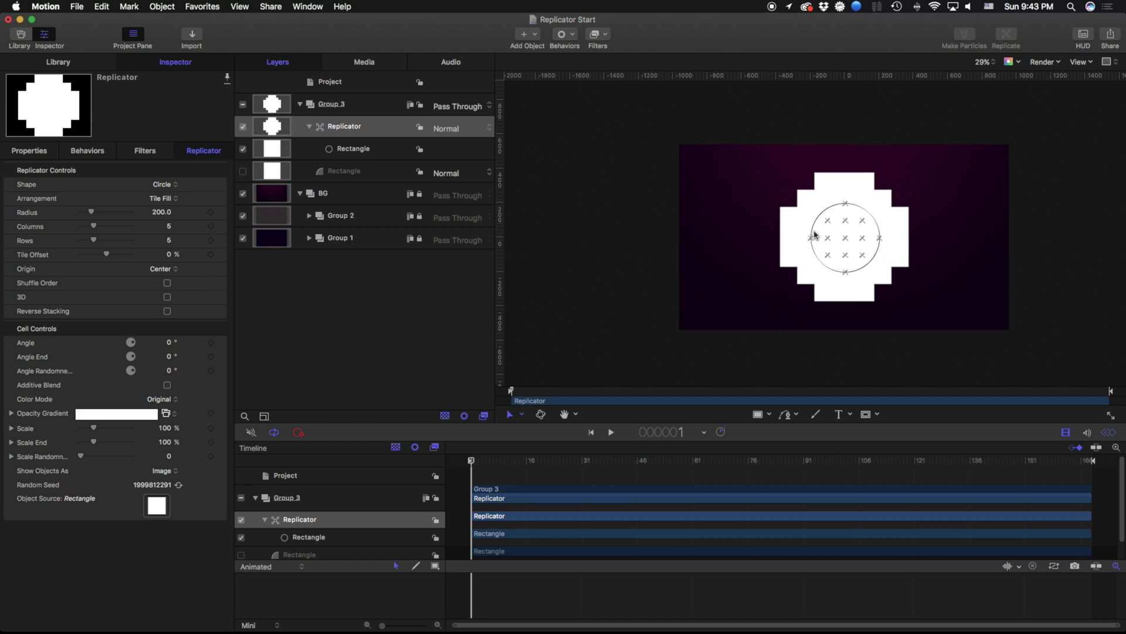
pyautogui.moveTo(814, 241); pyautogui.dragTo(671, 240)
pyautogui.click(158, 203)
pyautogui.click(166, 185)
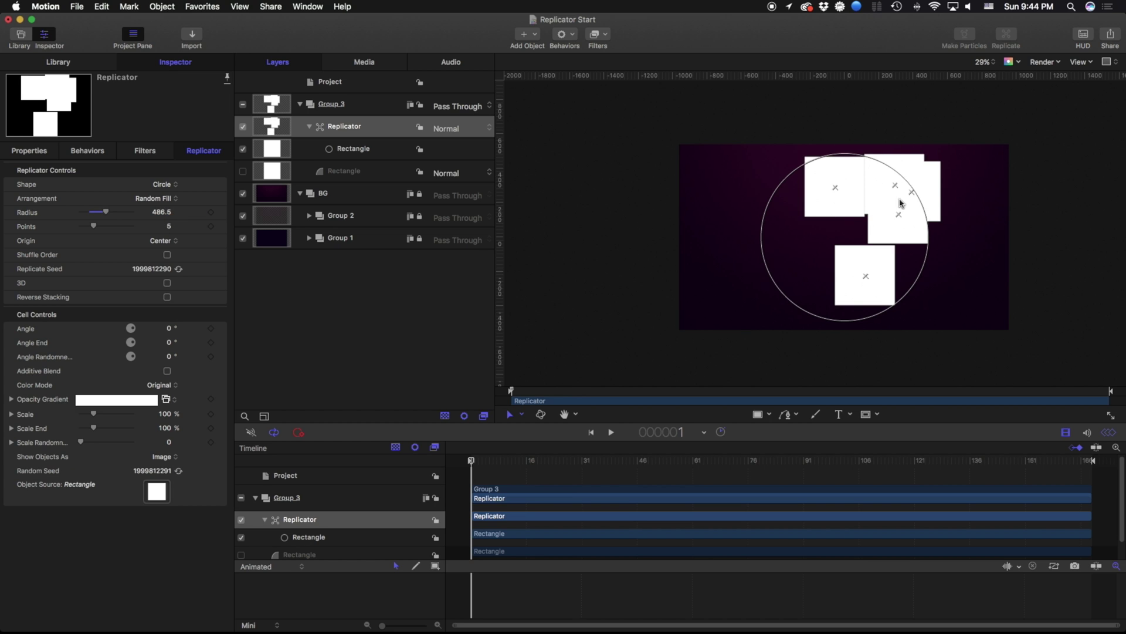
# Switch the replicator to Burst and adjust points per arm, radius and Scale End.
pyautogui.click(166, 184)
pyautogui.click(175, 199)
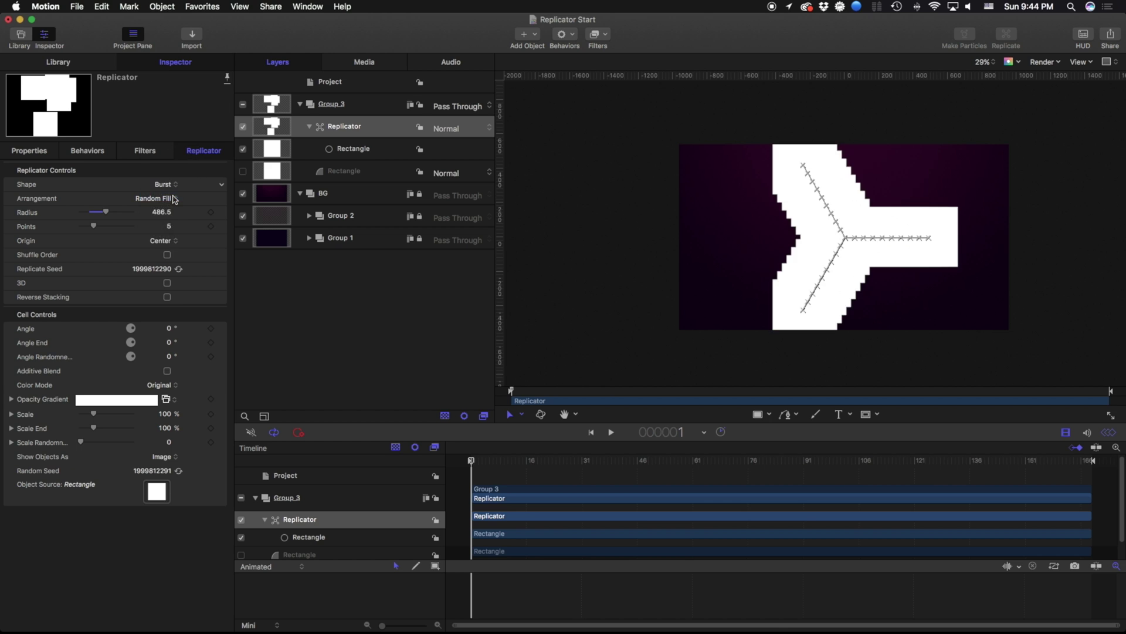
pyautogui.moveTo(770, 211); pyautogui.dragTo(152, 61)
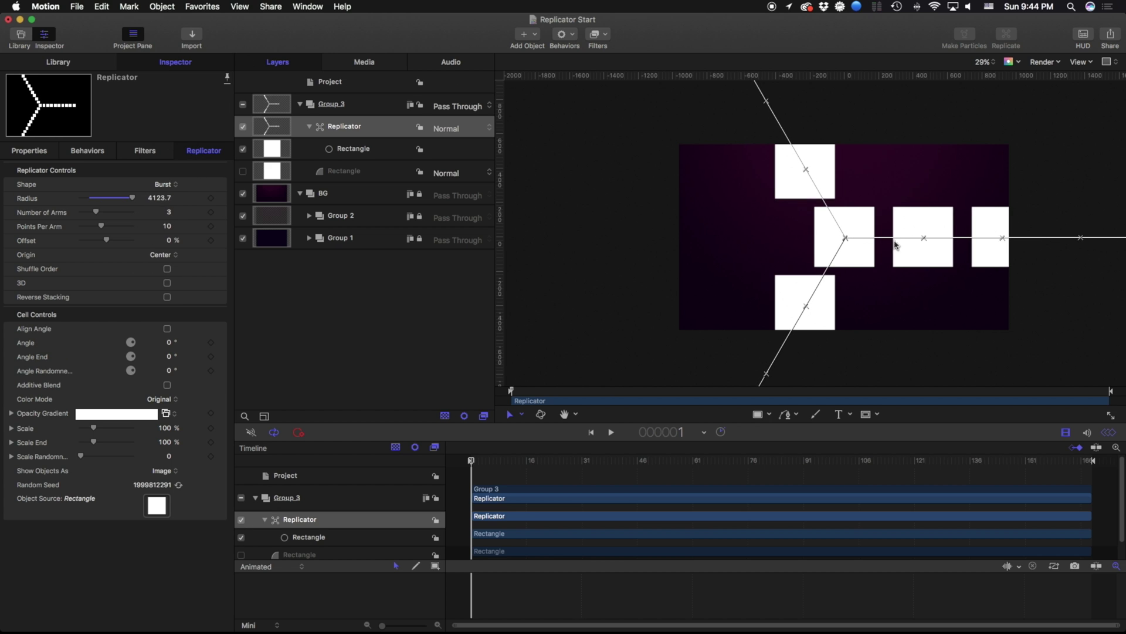
pyautogui.moveTo(905, 247); pyautogui.dragTo(780, 244)
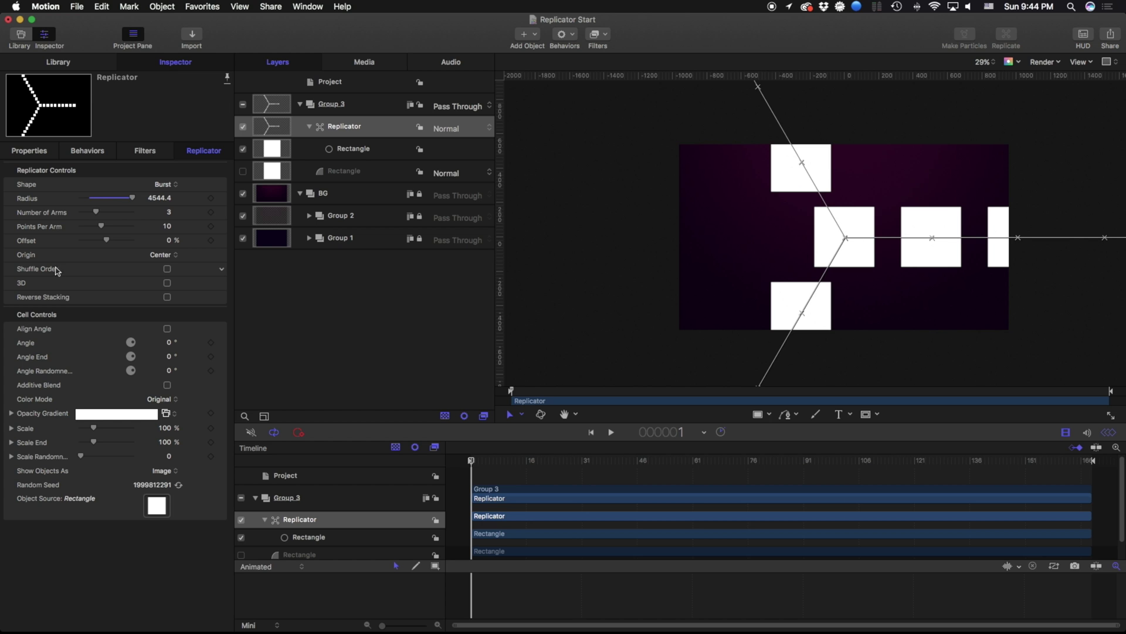
pyautogui.moveTo(101, 227); pyautogui.dragTo(102, 213)
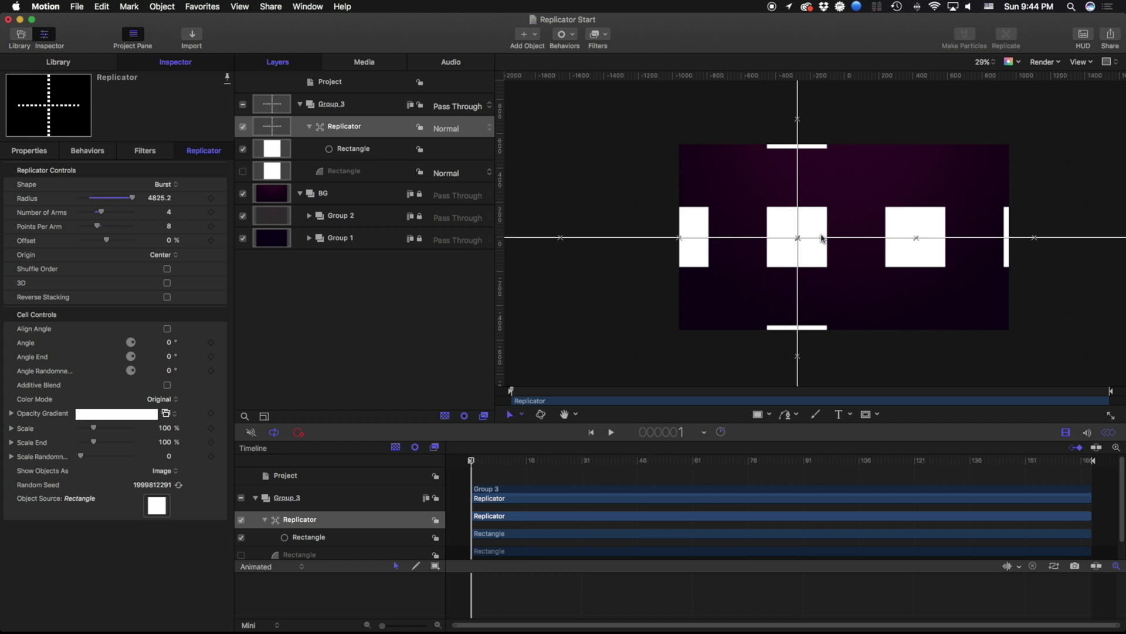
pyautogui.moveTo(856, 242)
pyautogui.mouseDown()
pyautogui.moveTo(775, 244)
pyautogui.moveTo(871, 237)
pyautogui.mouseUp()
pyautogui.moveTo(94, 443); pyautogui.dragTo(59, 447)
pyautogui.moveTo(131, 197)
pyautogui.mouseDown()
pyautogui.moveTo(112, 201)
pyautogui.moveTo(149, 200)
pyautogui.mouseUp()
pyautogui.press('super+z')
# Change the shape to Spiral and tune its Twists and Offset into a pinwheel.
pyautogui.click(165, 184)
pyautogui.click(162, 196)
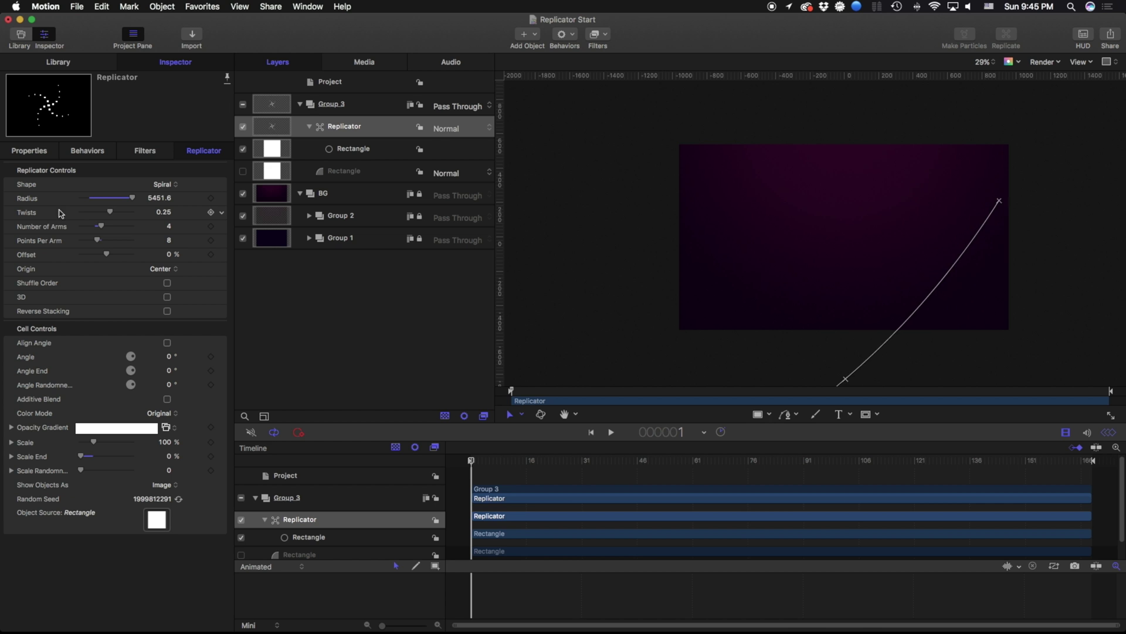
pyautogui.moveTo(65, 216); pyautogui.dragTo(44, 216)
pyautogui.moveTo(164, 214); pyautogui.dragTo(119, 201)
pyautogui.moveTo(128, 201)
pyautogui.mouseDown()
pyautogui.moveTo(118, 212)
pyautogui.moveTo(136, 214)
pyautogui.moveTo(120, 212)
pyautogui.mouseUp()
pyautogui.moveTo(106, 254)
pyautogui.mouseDown()
pyautogui.moveTo(73, 256)
pyautogui.moveTo(114, 256)
pyautogui.mouseUp()
# Try a Wave shape with its end point stretched to the right.
pyautogui.click(165, 185)
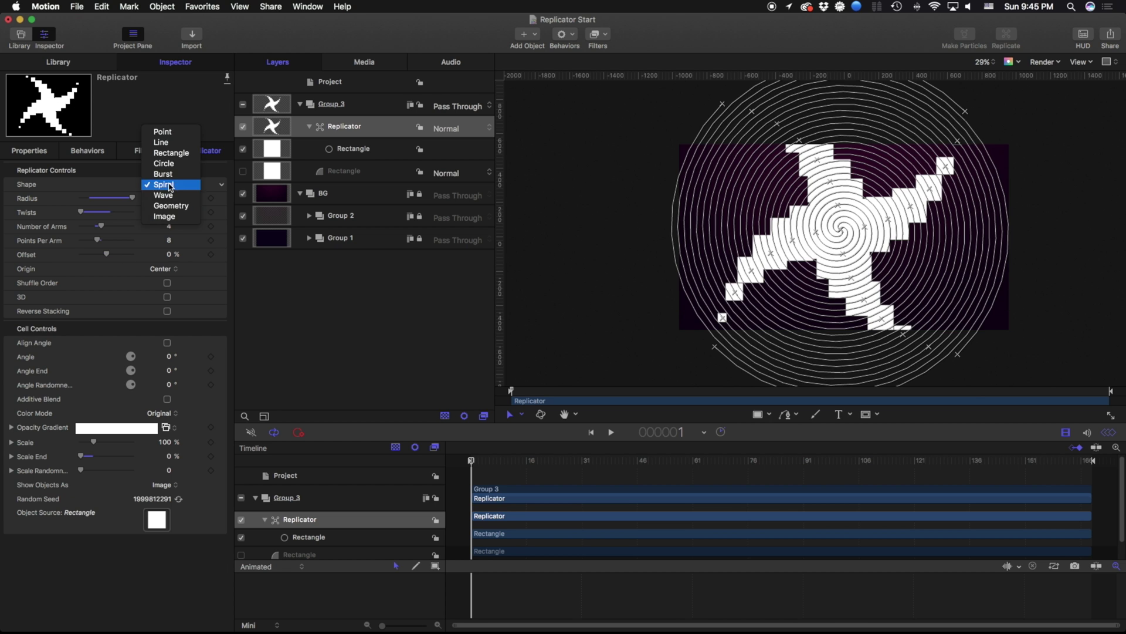
pyautogui.click(170, 198)
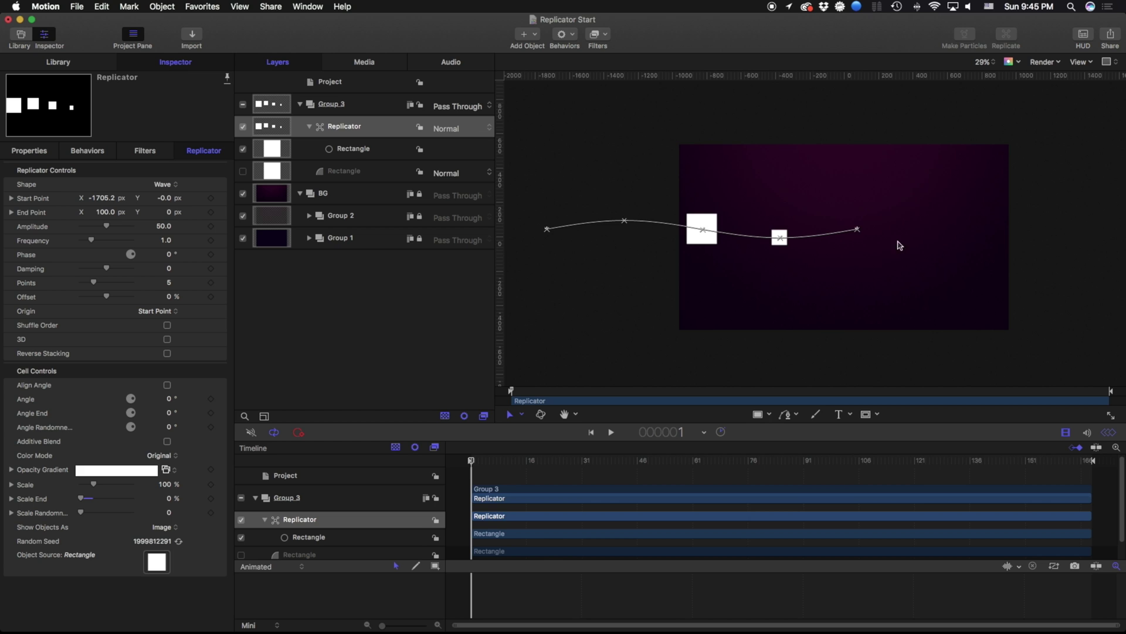
pyautogui.moveTo(858, 230); pyautogui.dragTo(1077, 232)
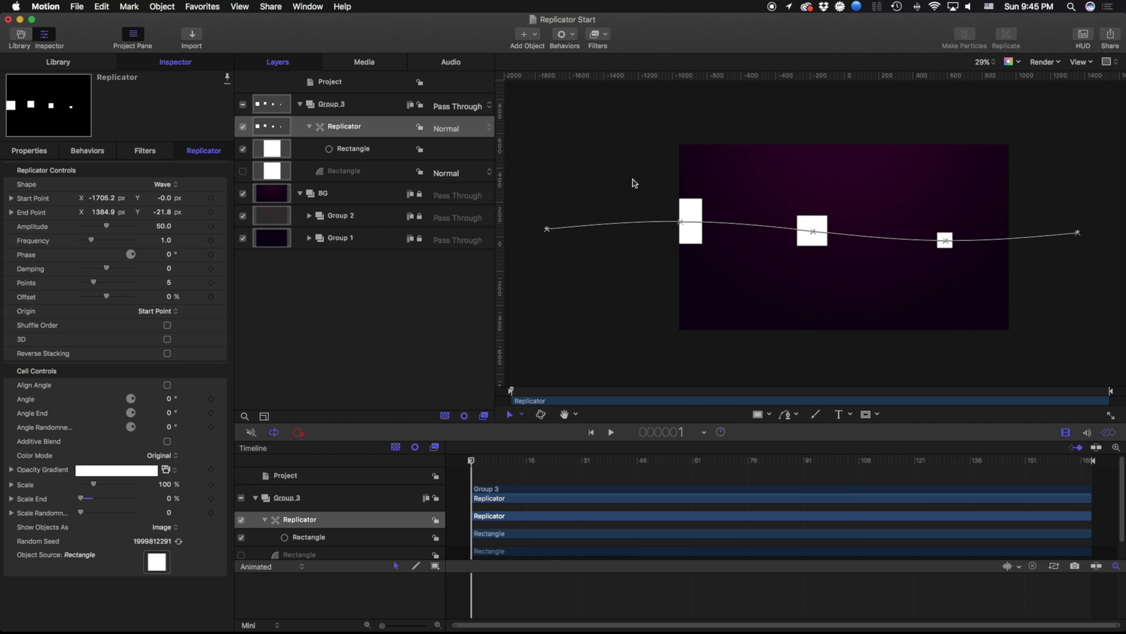
# Use a Rectangle shape with Tile Fill, Scale End 100 and 115% scale to fill the frame.
pyautogui.click(164, 184)
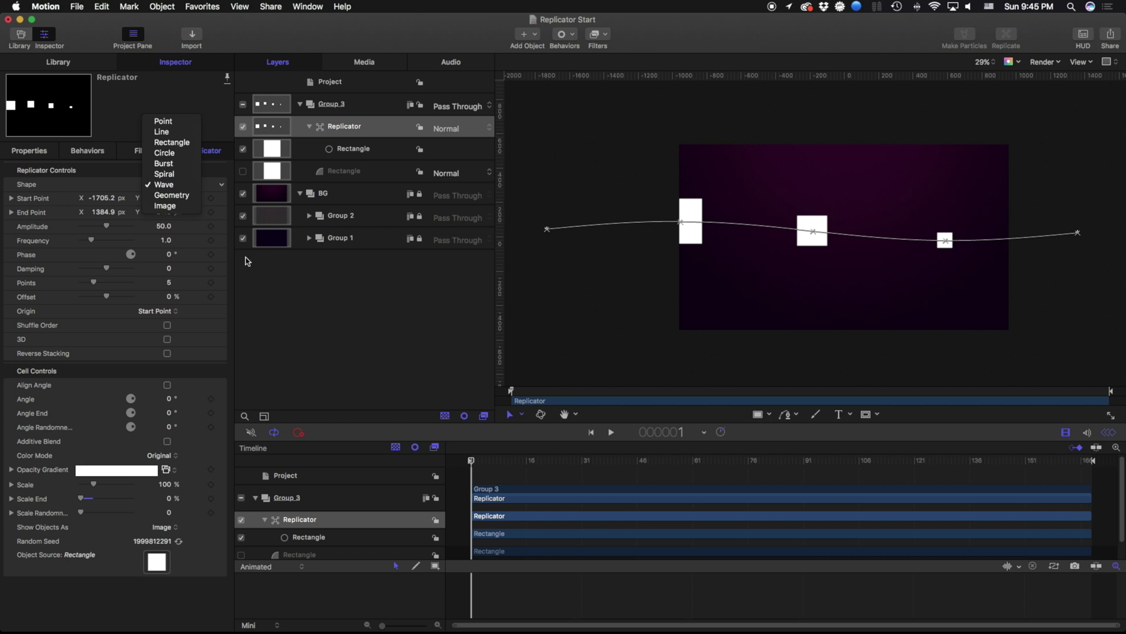
pyautogui.click(174, 146)
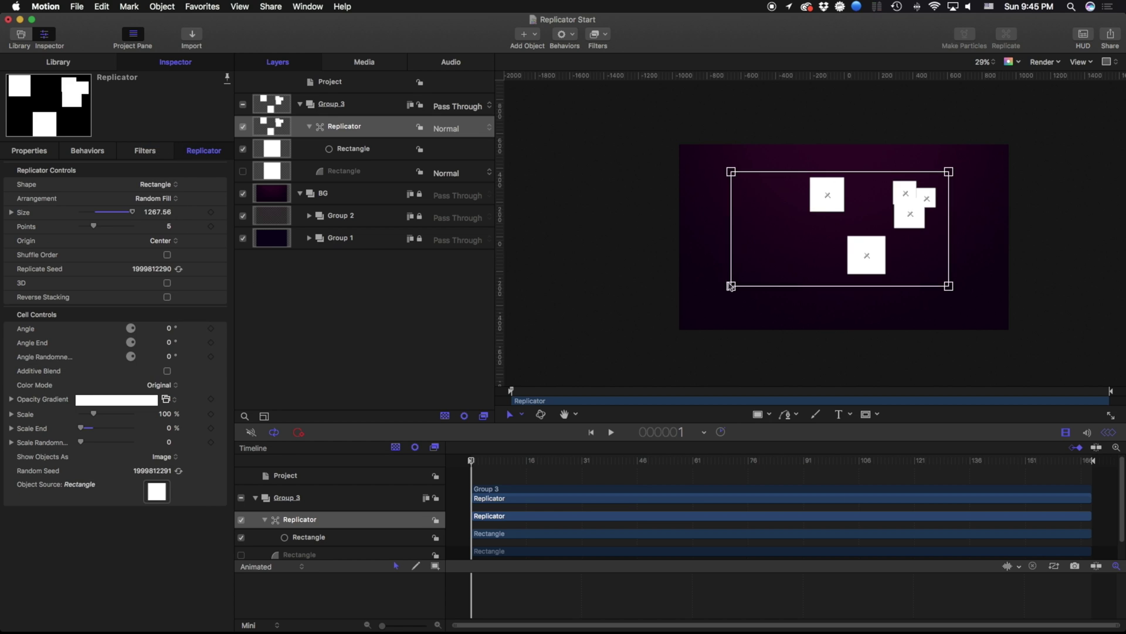
pyautogui.click(150, 199)
pyautogui.click(157, 189)
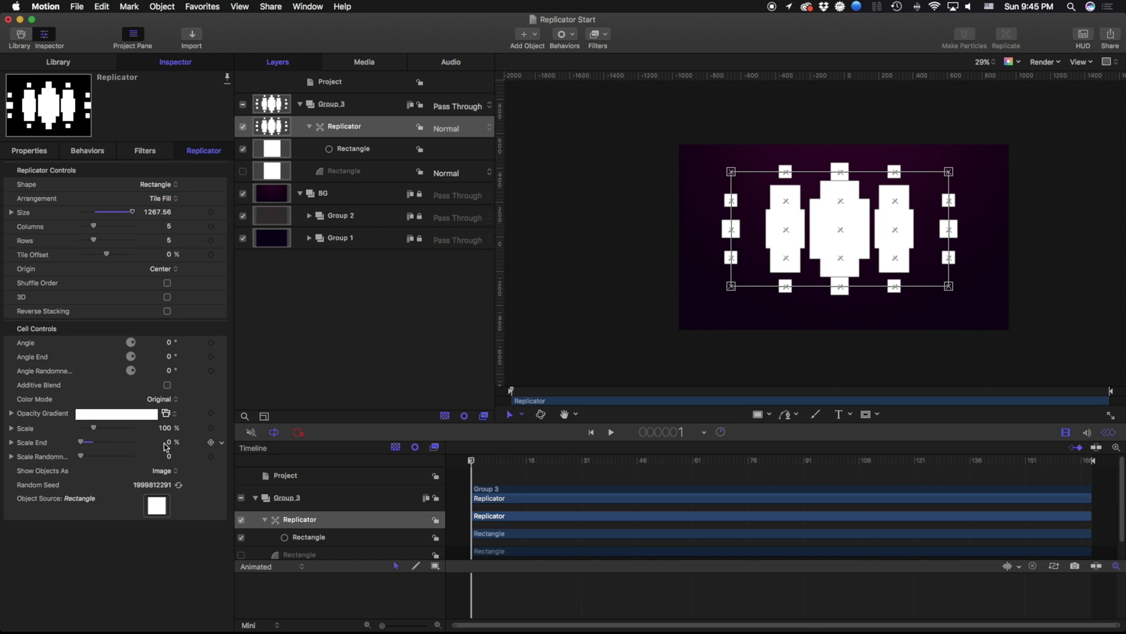
pyautogui.write('100')
pyautogui.press('Return')
pyautogui.moveTo(731, 286); pyautogui.dragTo(714, 300)
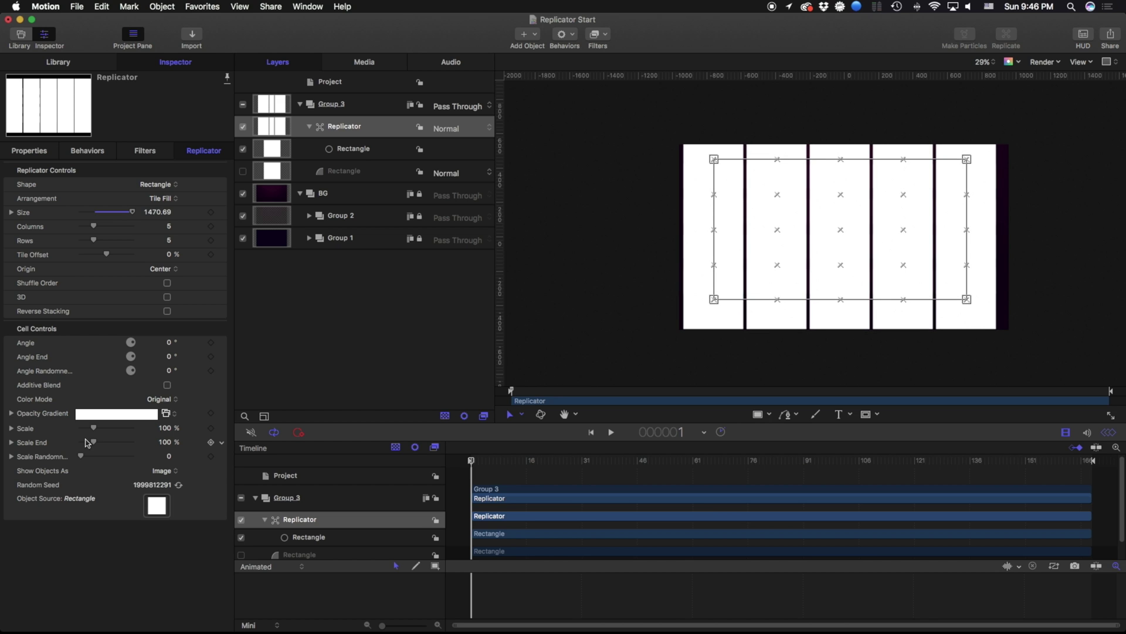
pyautogui.moveTo(94, 430); pyautogui.dragTo(96, 429)
pyautogui.moveTo(714, 299); pyautogui.dragTo(705, 302)
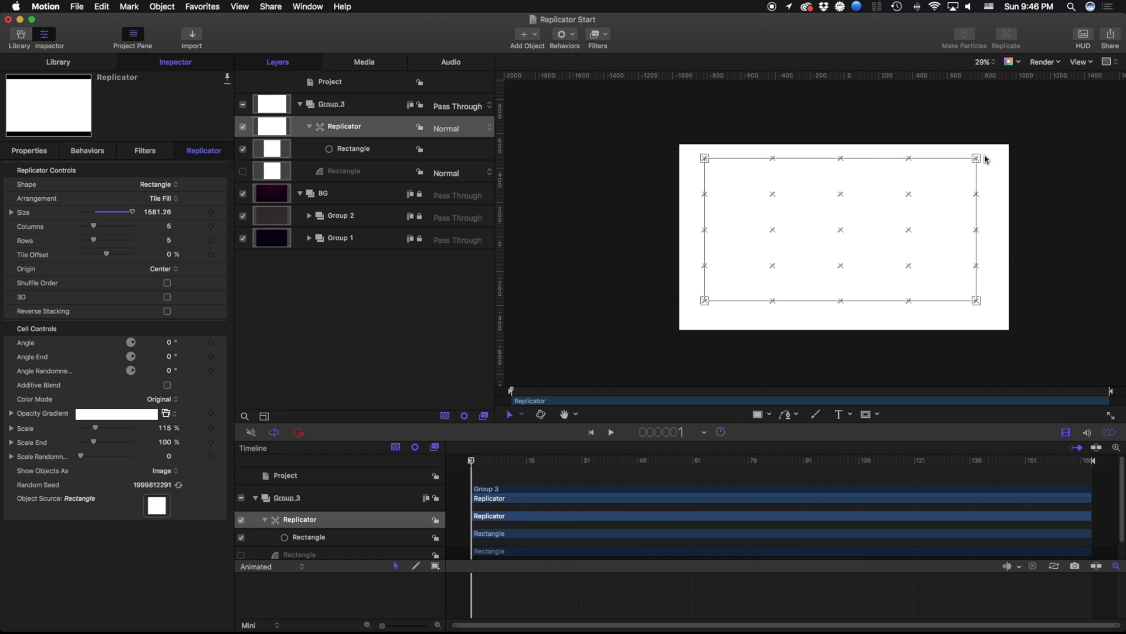
# Drag Sequence Replicator from Library Behaviors > Replicator onto the Replicator layer.
pyautogui.click(58, 62)
pyautogui.click(26, 160)
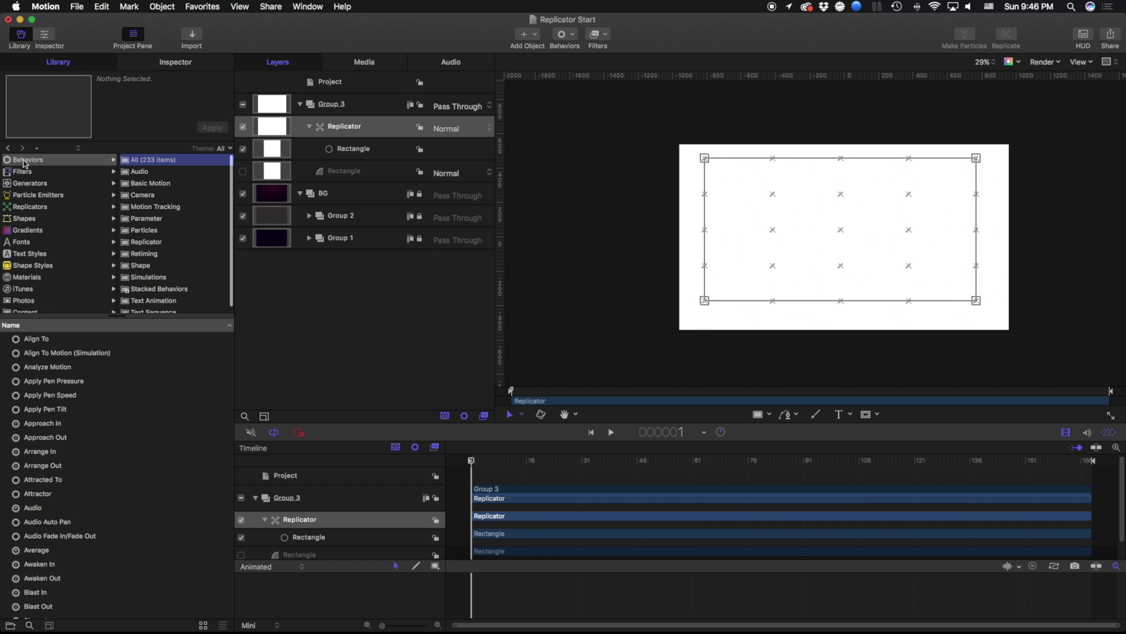
pyautogui.click(146, 241)
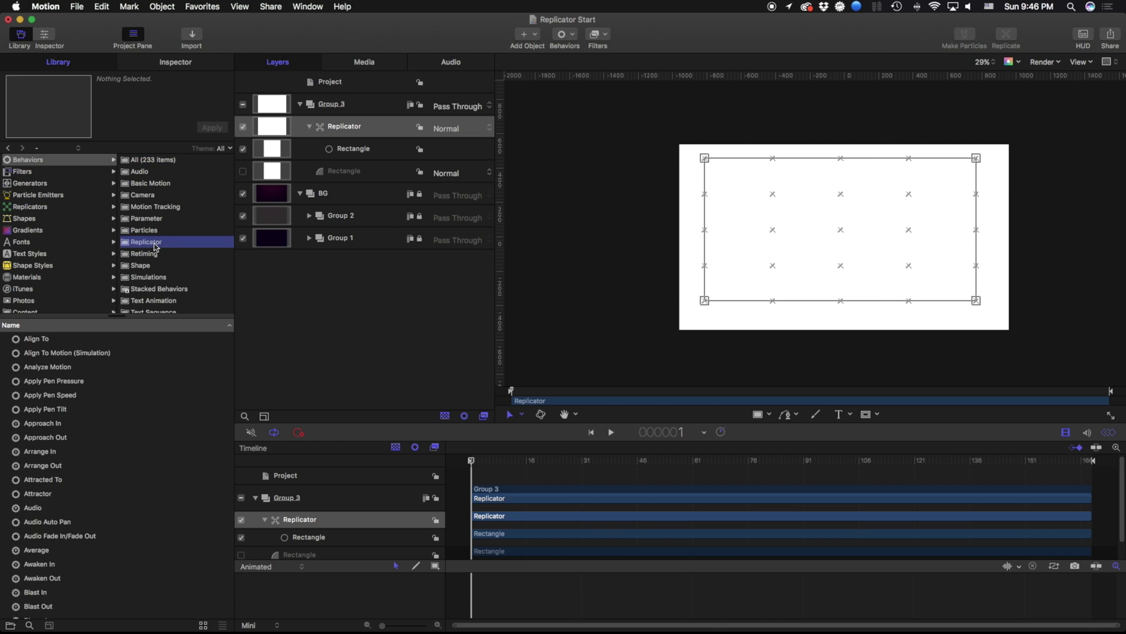
pyautogui.moveTo(53, 340); pyautogui.dragTo(342, 131)
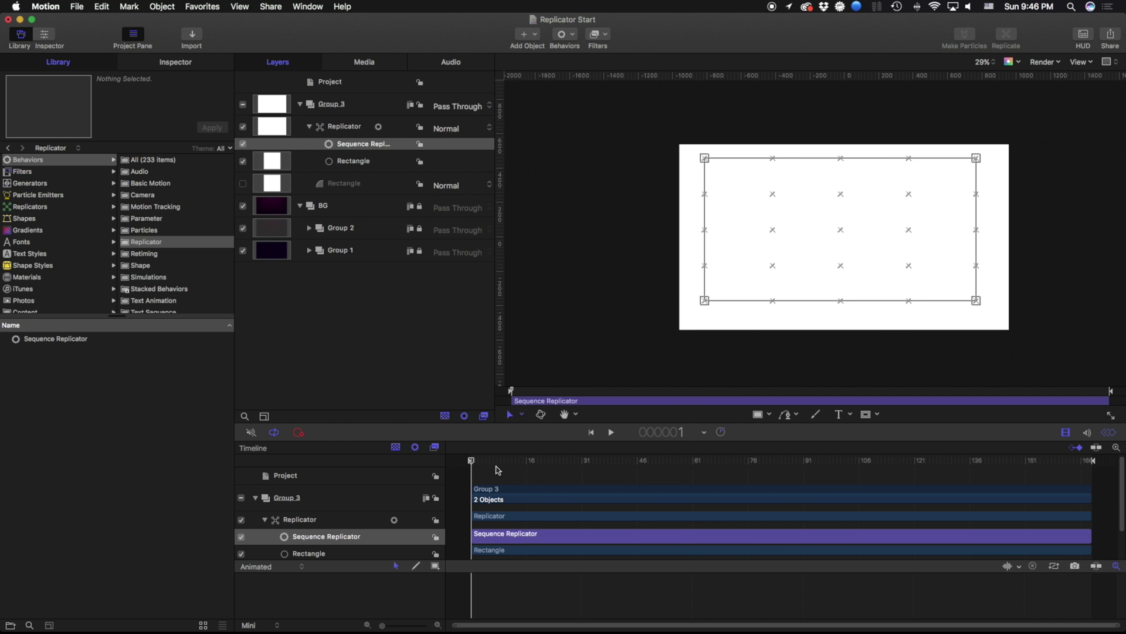
pyautogui.click(55, 339)
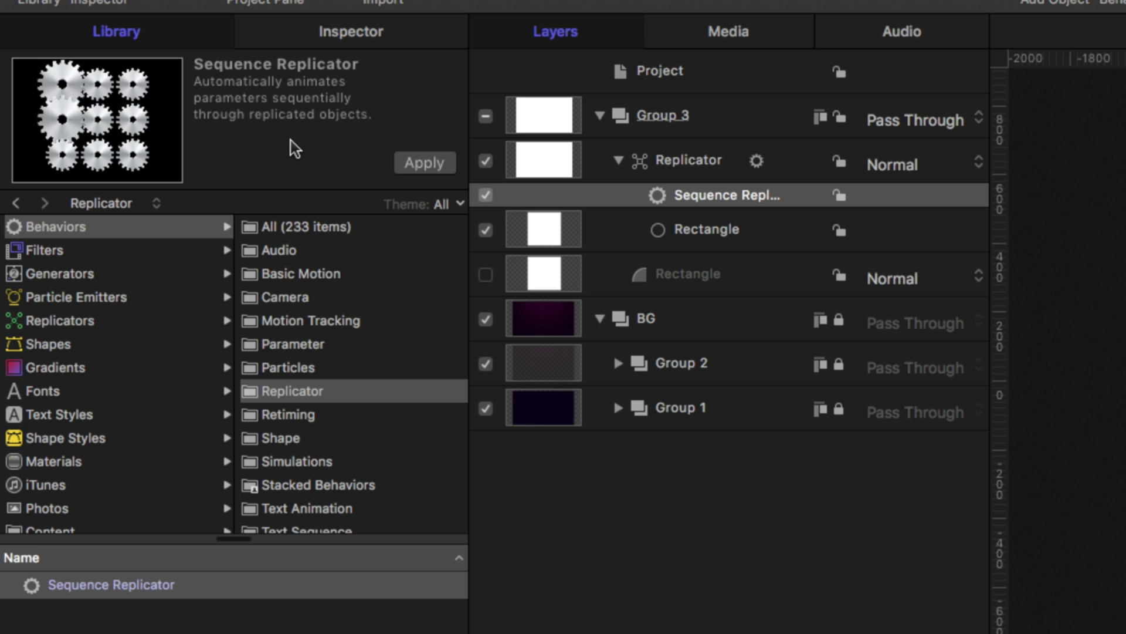
# Add Opacity and Scale at 0% to the Sequence Replicator, plus a Color parameter.
pyautogui.click(345, 37)
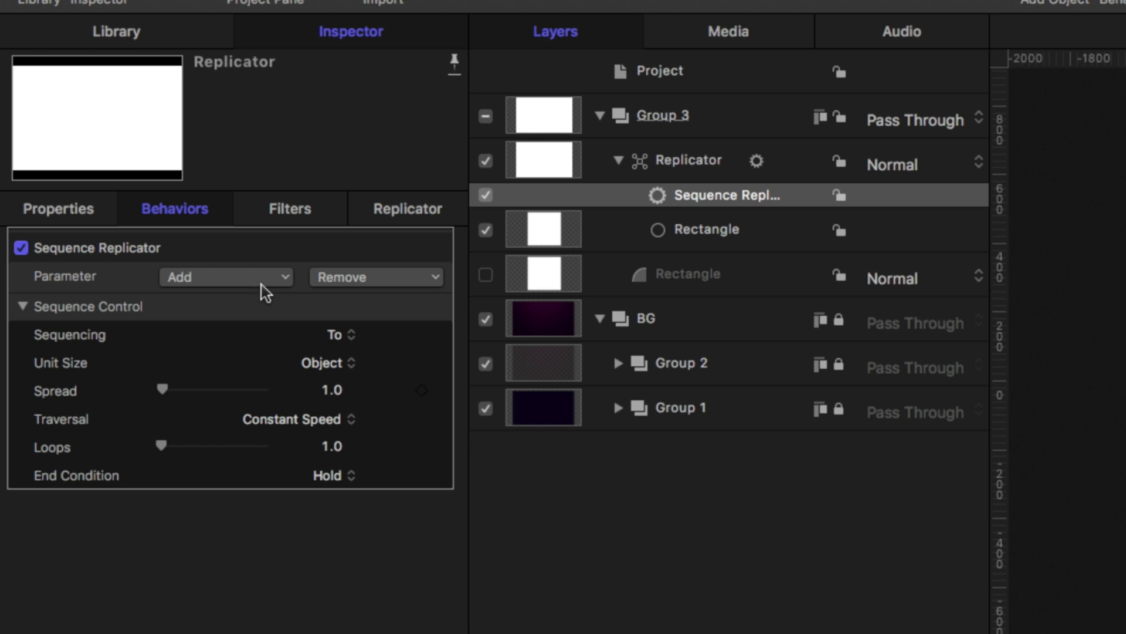
pyautogui.click(279, 277)
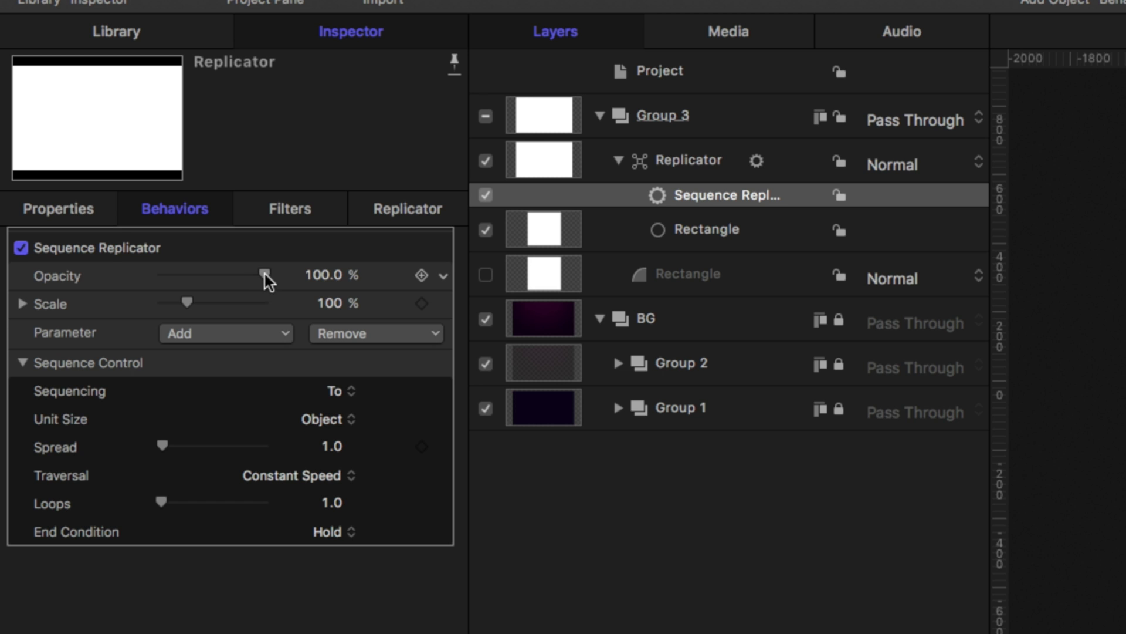
pyautogui.moveTo(267, 273); pyautogui.dragTo(129, 276)
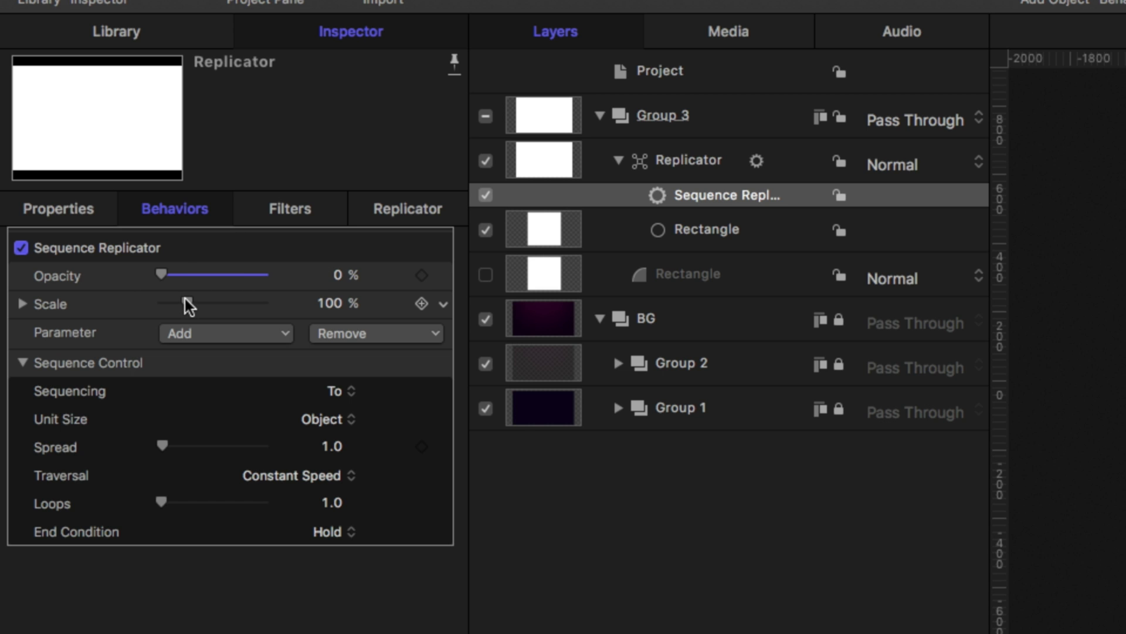
pyautogui.moveTo(186, 298); pyautogui.dragTo(160, 300)
pyautogui.click(216, 333)
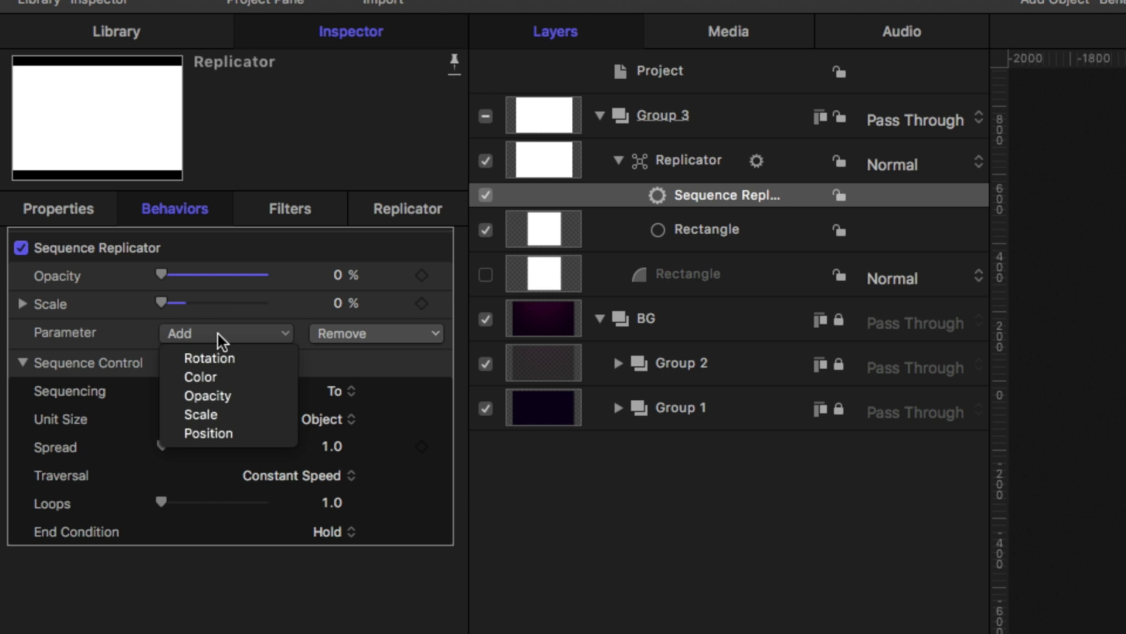
pyautogui.click(220, 375)
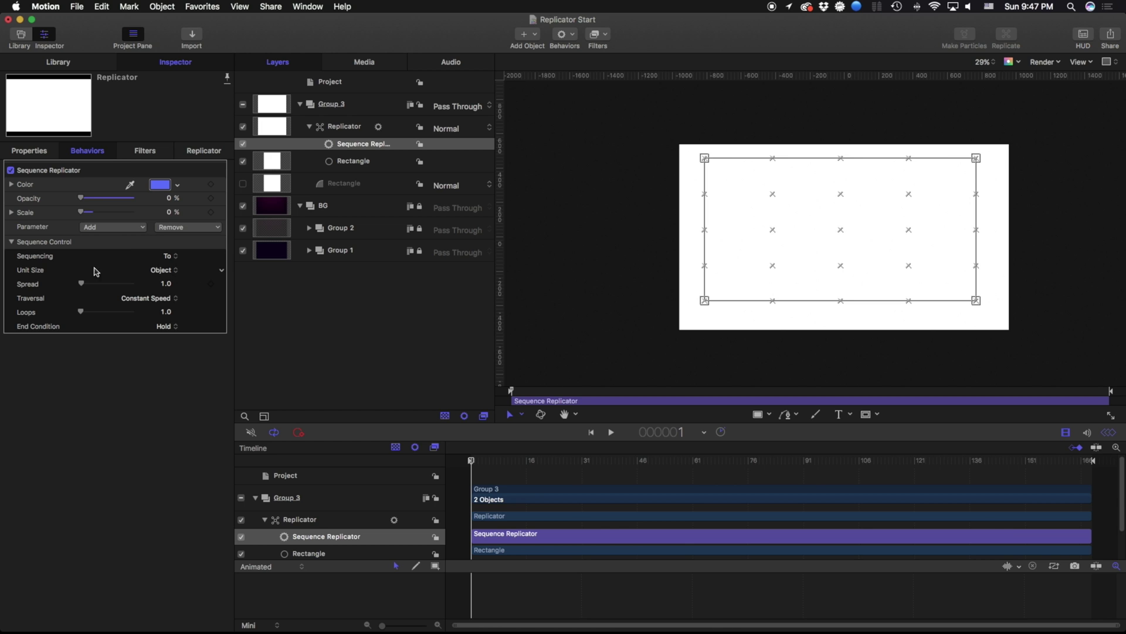
# Preview the animation, then set Sequencing to From so tiles emerge from the centre.
pyautogui.moveTo(471, 461); pyautogui.dragTo(915, 467)
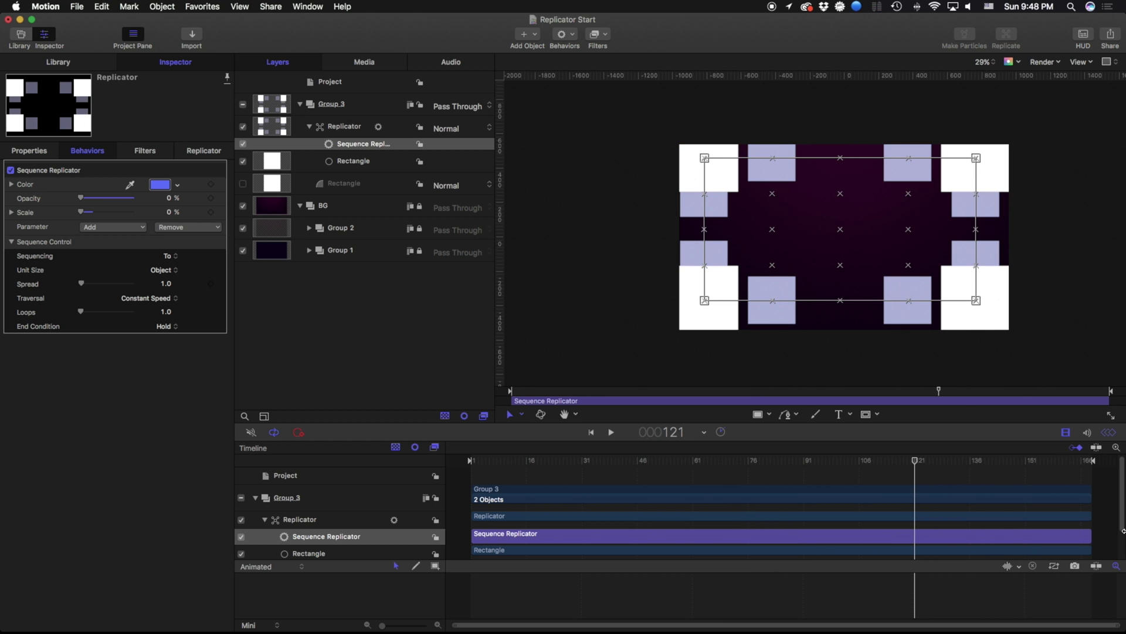
pyautogui.moveTo(841, 465); pyautogui.dragTo(885, 458)
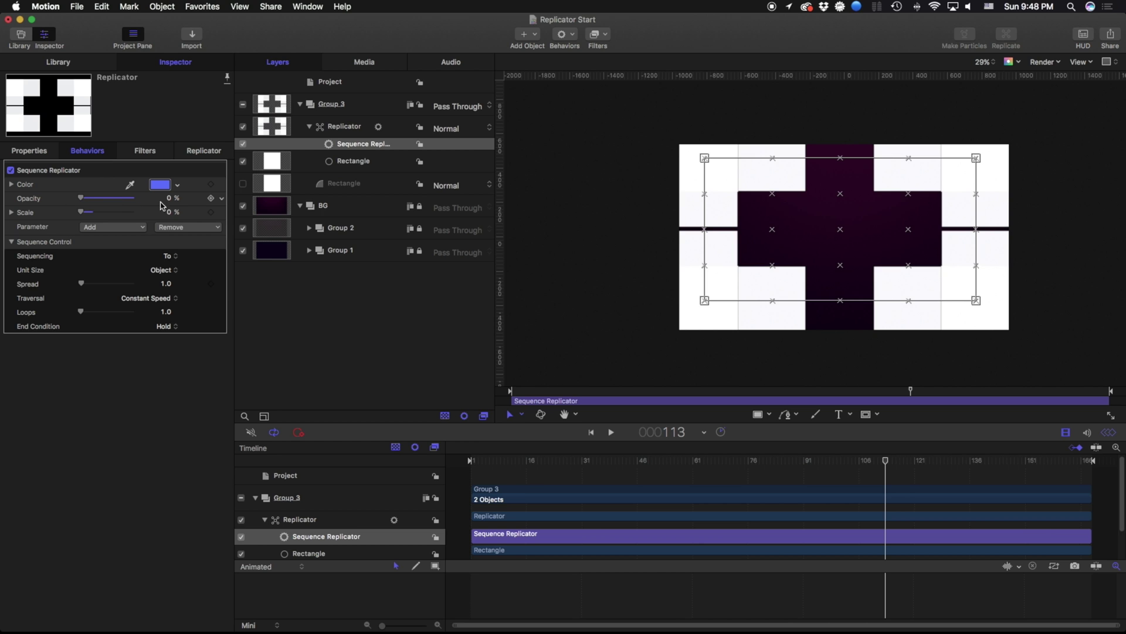
pyautogui.click(166, 257)
pyautogui.click(170, 267)
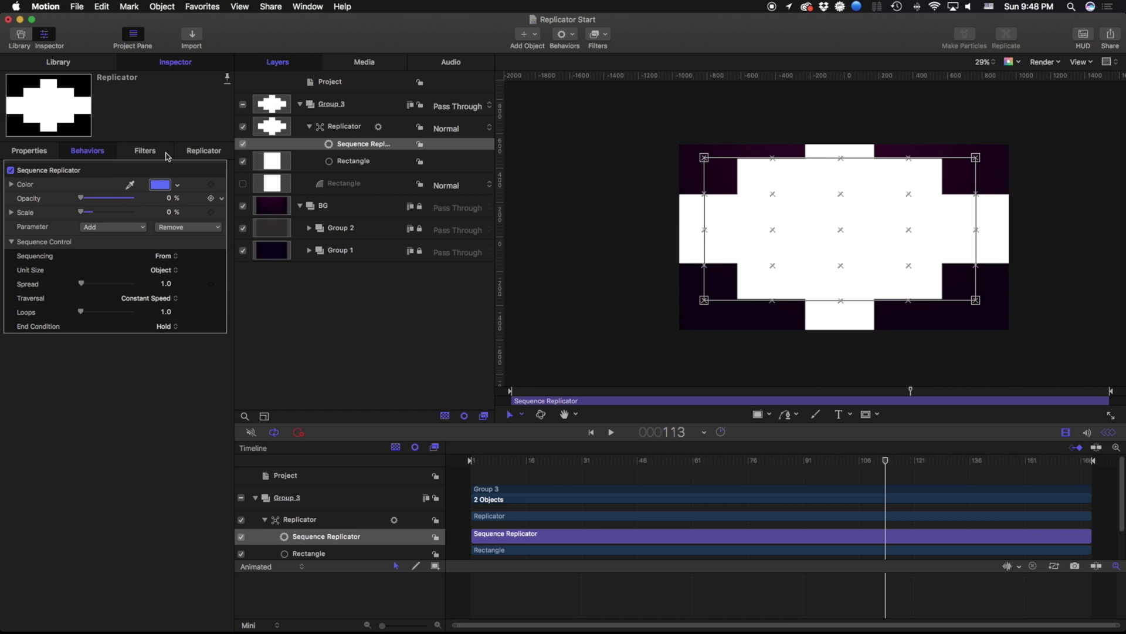
pyautogui.moveTo(481, 461); pyautogui.dragTo(522, 462)
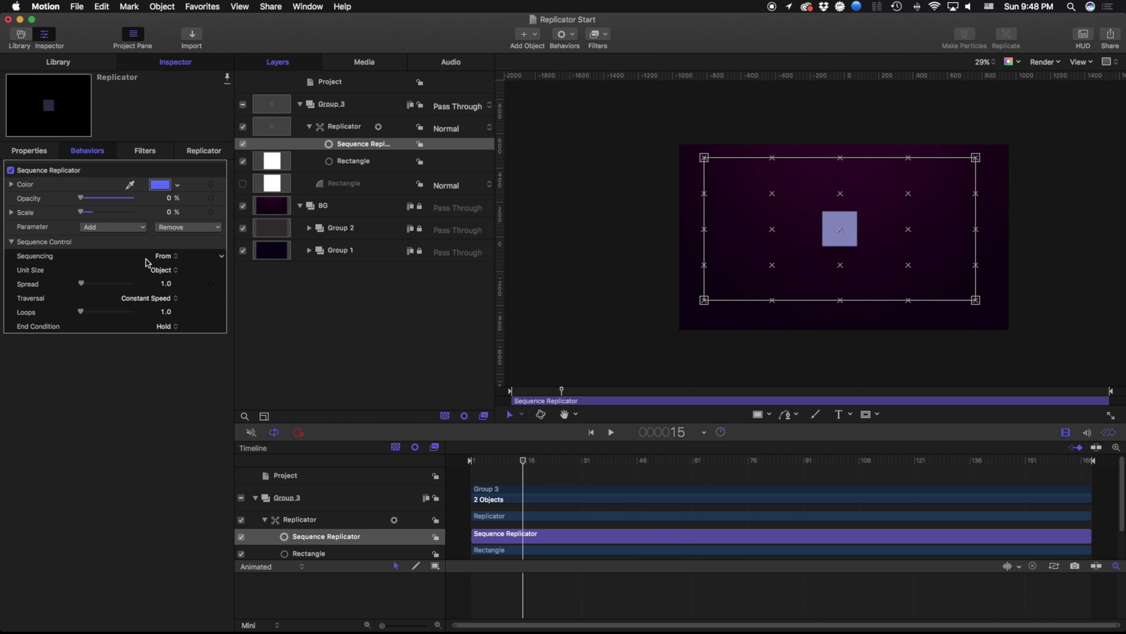
# Set the Unit Size to a custom range with its end extended, previewing the result.
pyautogui.click(167, 271)
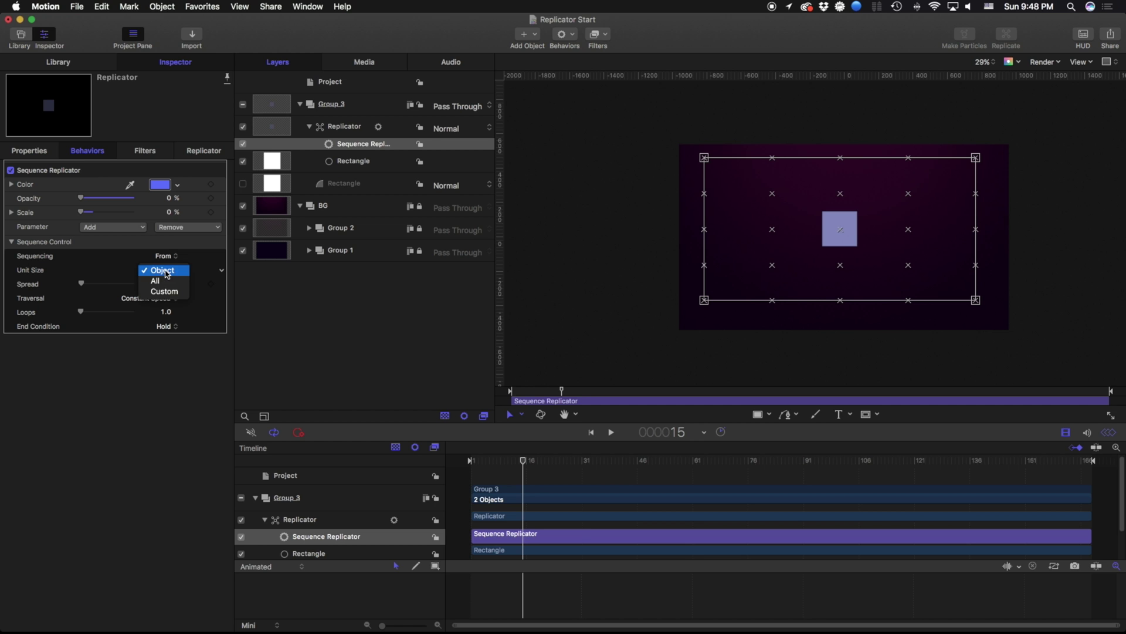
pyautogui.click(155, 281)
pyautogui.moveTo(523, 462); pyautogui.dragTo(671, 464)
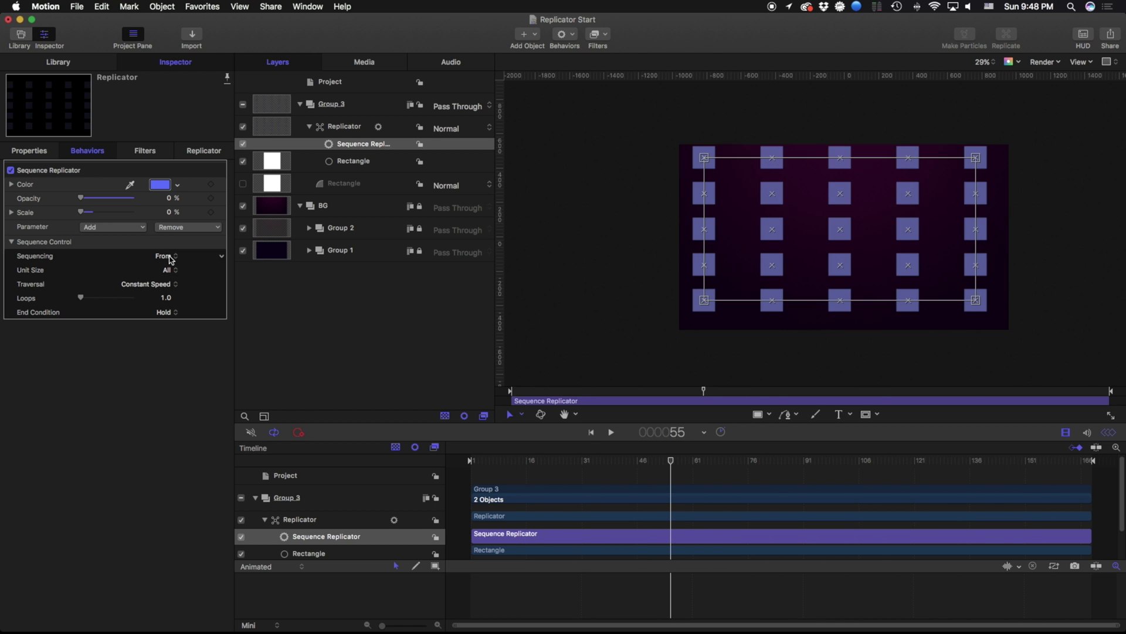
pyautogui.click(167, 256)
pyautogui.click(128, 254)
pyautogui.click(163, 270)
pyautogui.click(162, 281)
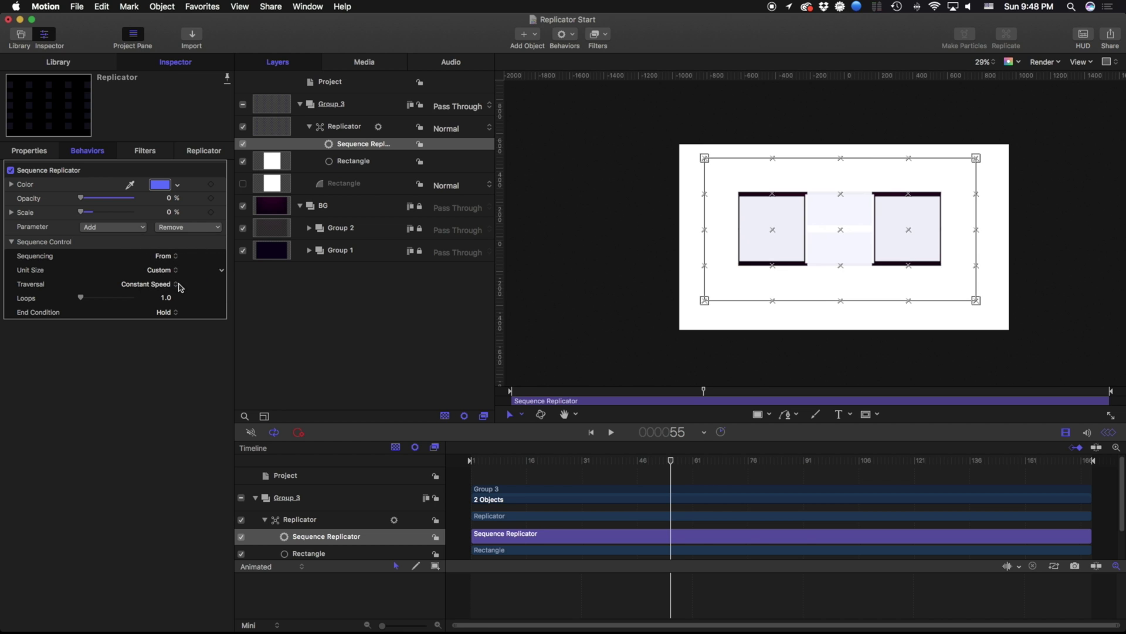
pyautogui.moveTo(86, 286); pyautogui.dragTo(110, 301)
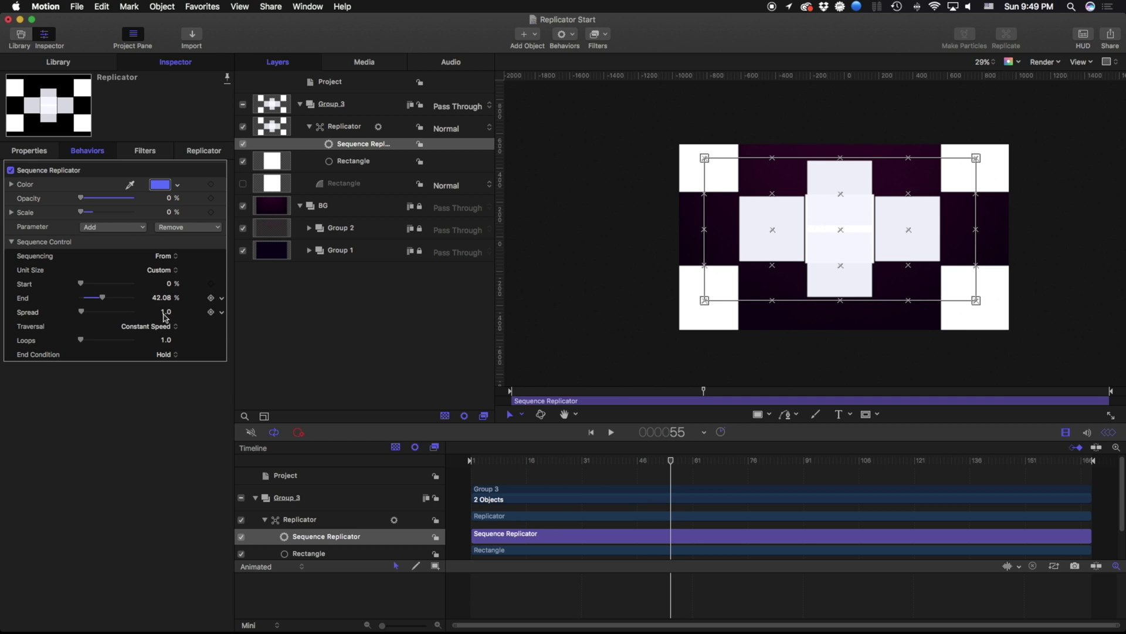
pyautogui.moveTo(670, 460); pyautogui.dragTo(534, 460)
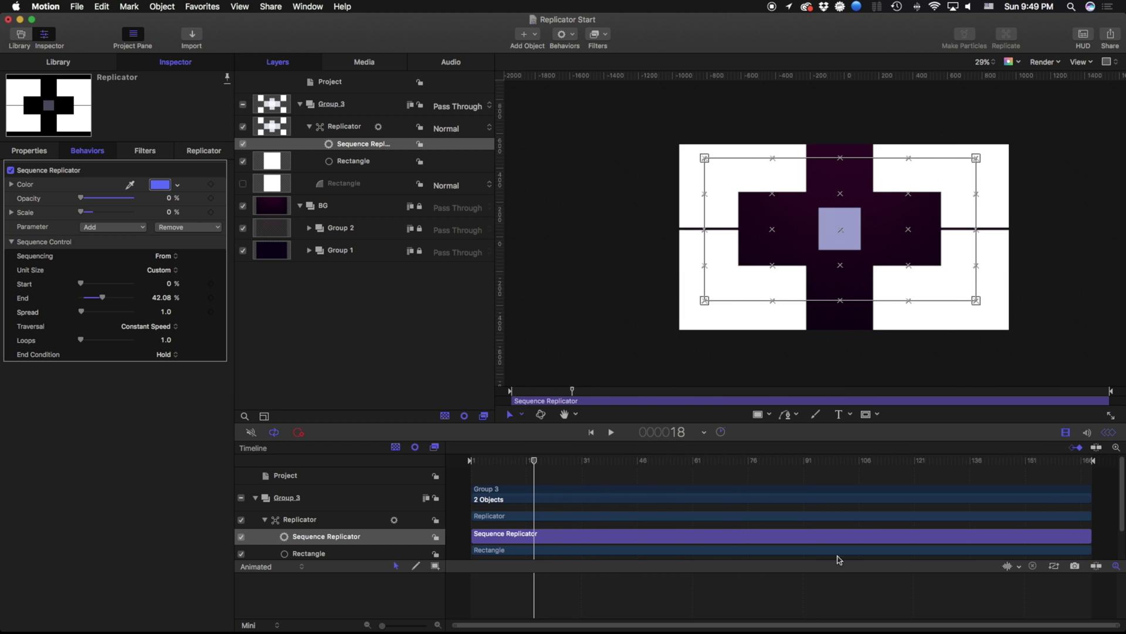
# Trim the Sequence Replicator to end at frame 18 and play it back.
pyautogui.moveTo(1090, 536); pyautogui.dragTo(537, 541)
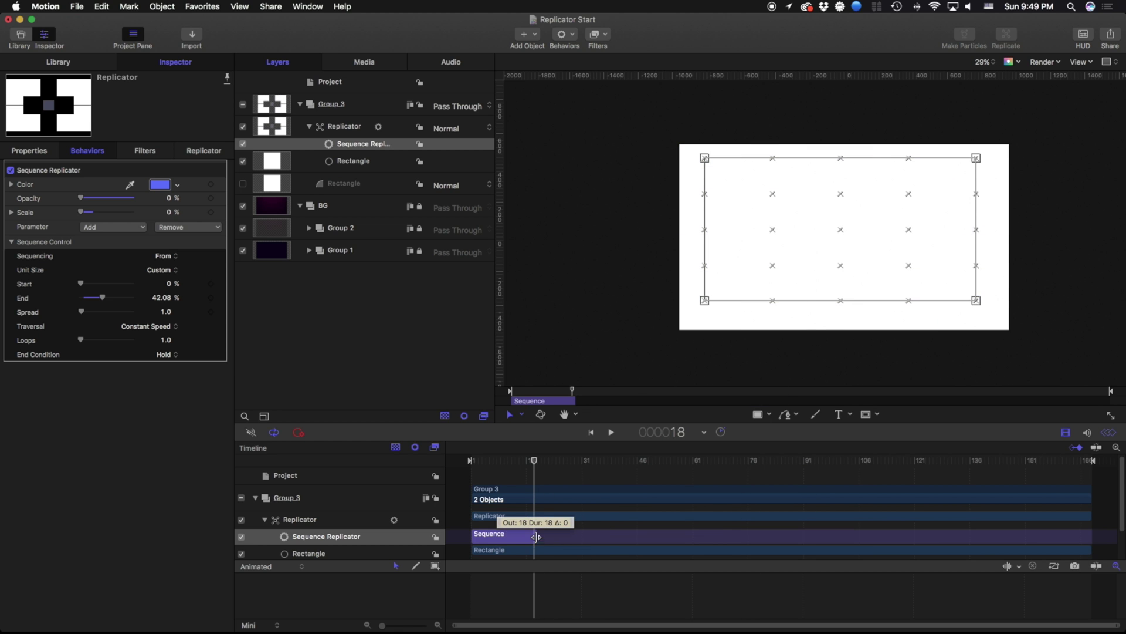
pyautogui.press('space')
pyautogui.press('space')
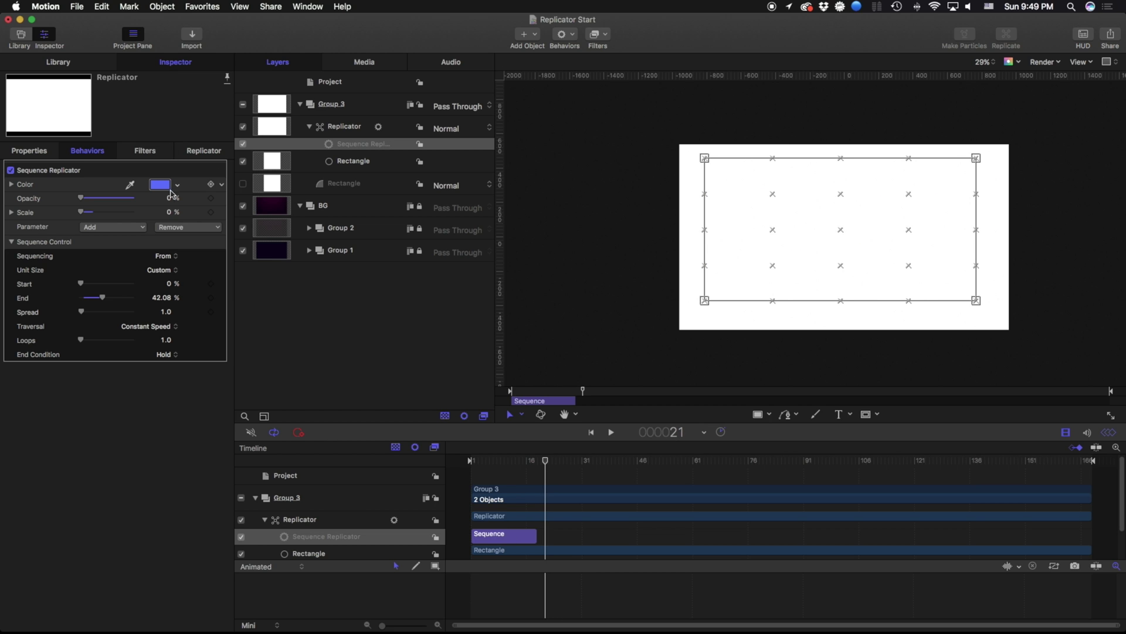
pyautogui.click(350, 133)
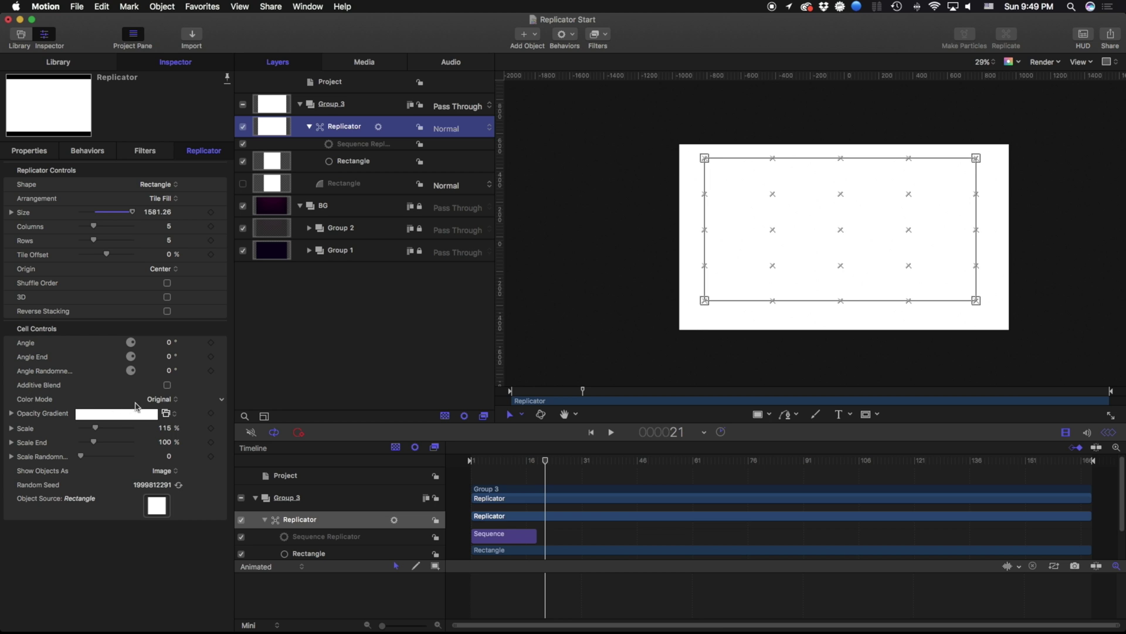
# Set Color Mode to Colorize with a red tint and replay from the start.
pyautogui.click(158, 399)
pyautogui.click(160, 409)
pyautogui.click(172, 415)
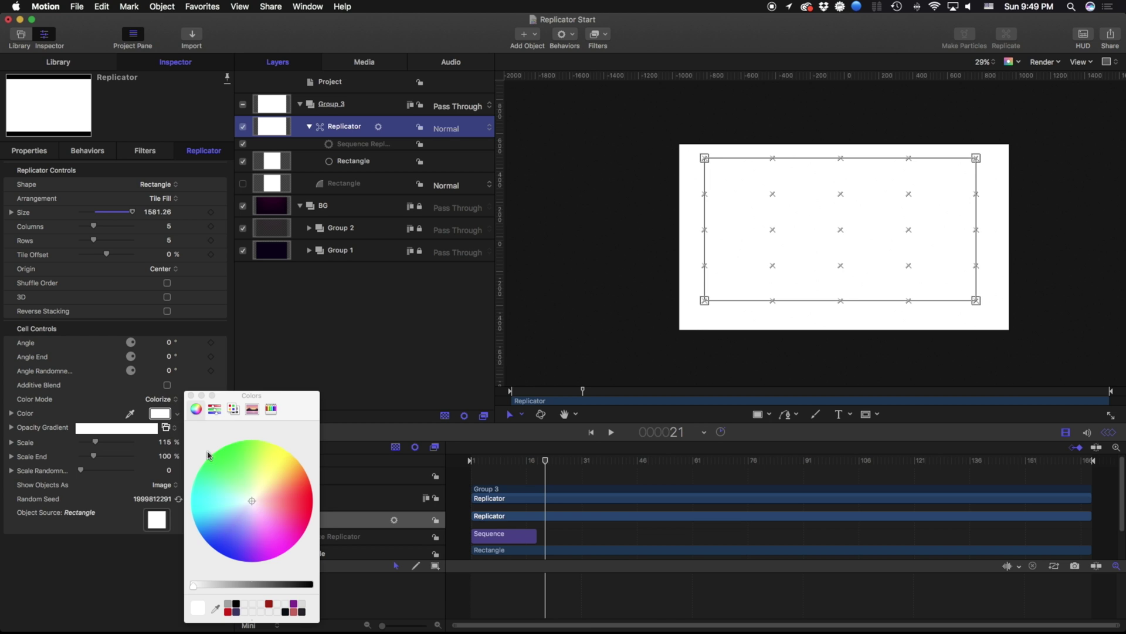
pyautogui.click(287, 500)
pyautogui.click(190, 396)
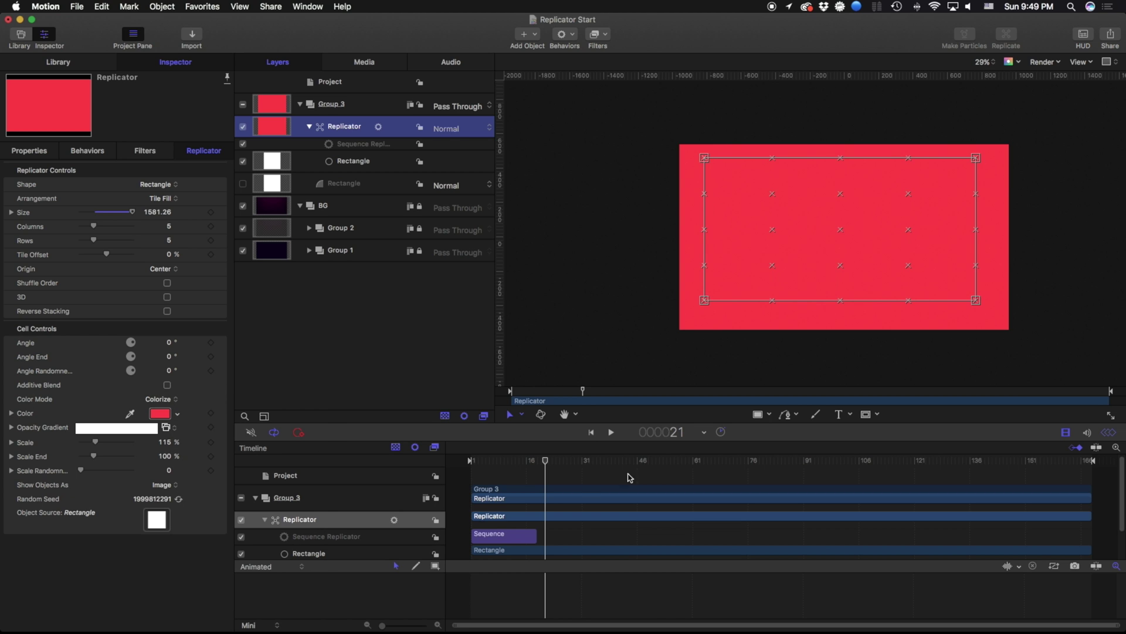
pyautogui.moveTo(545, 465); pyautogui.dragTo(449, 464)
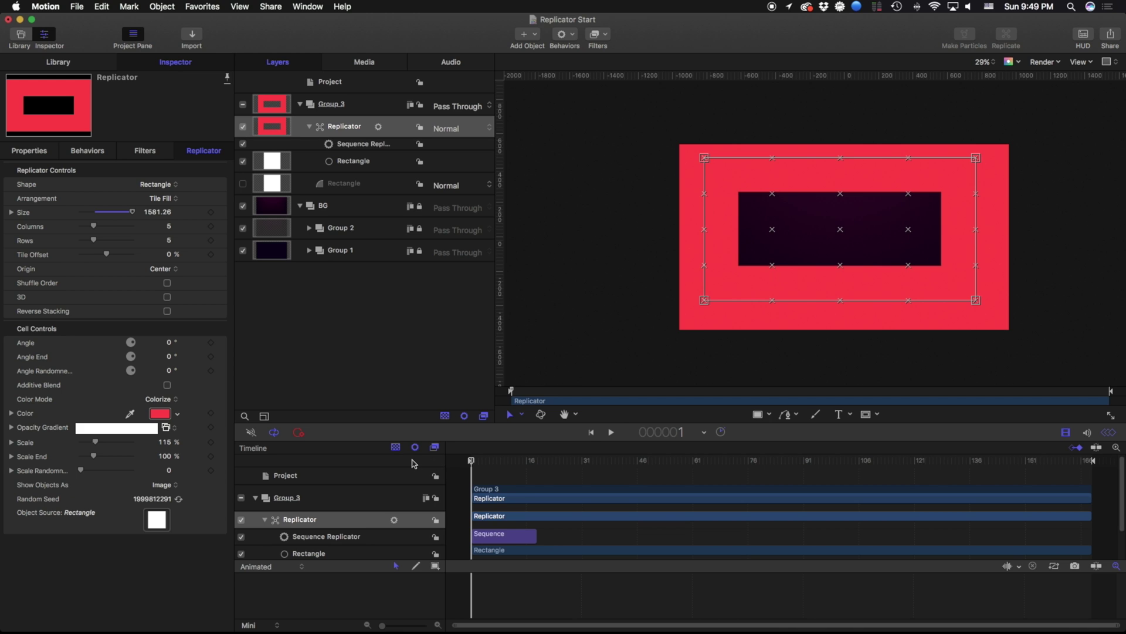
pyautogui.press('space')
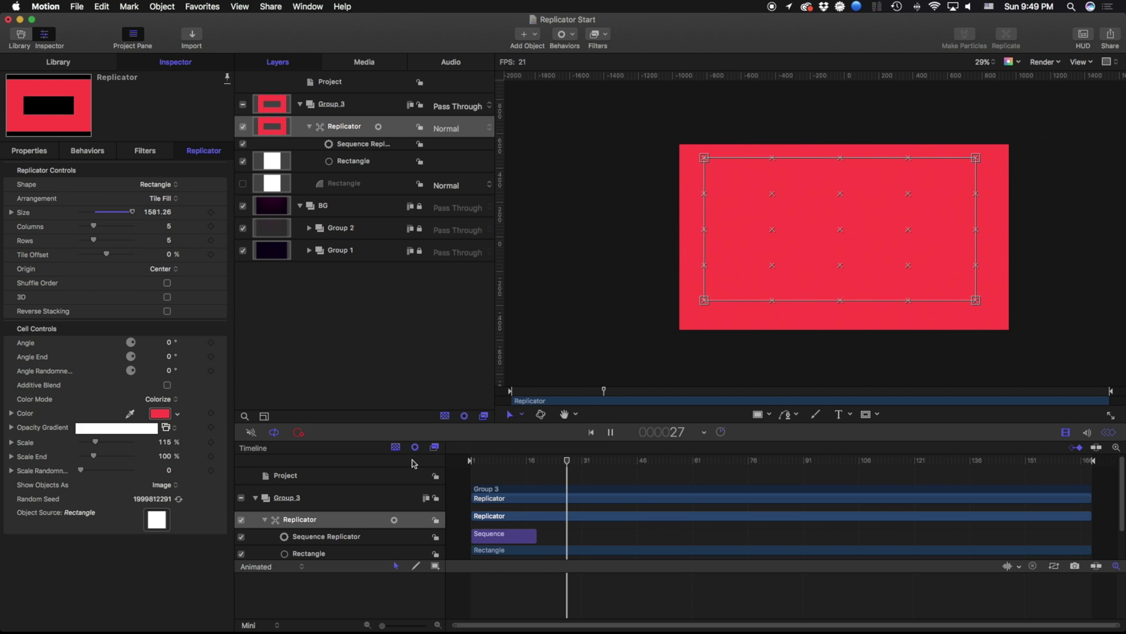
# Set the Opacity Gradient's left tag to 30% opacity.
pyautogui.click(12, 428)
pyautogui.click(11, 443)
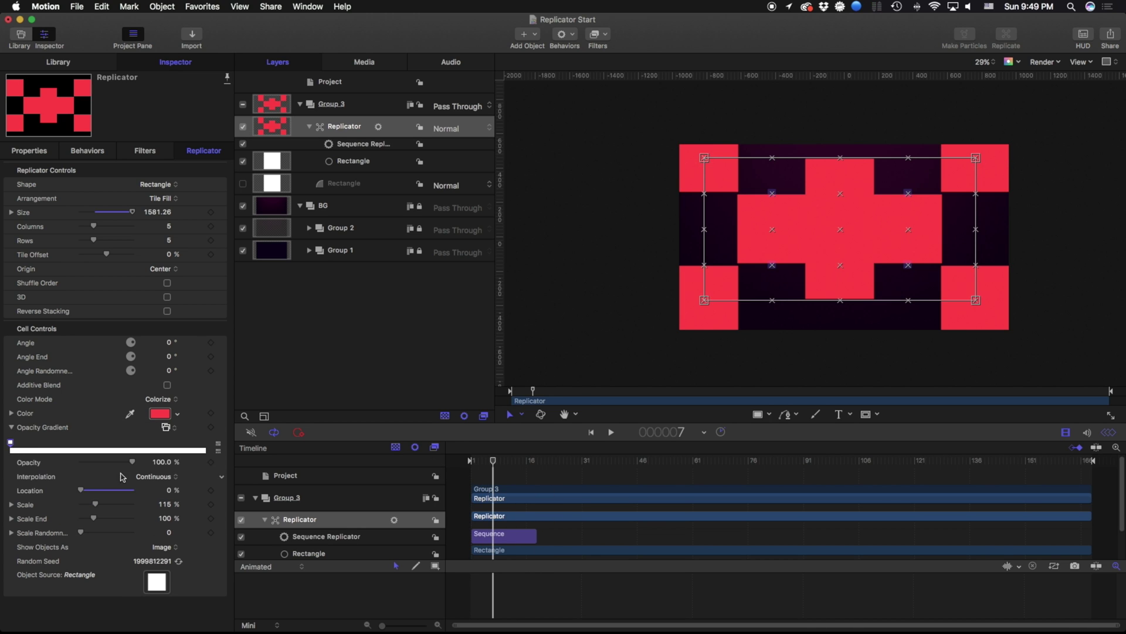
pyautogui.moveTo(131, 463); pyautogui.dragTo(88, 462)
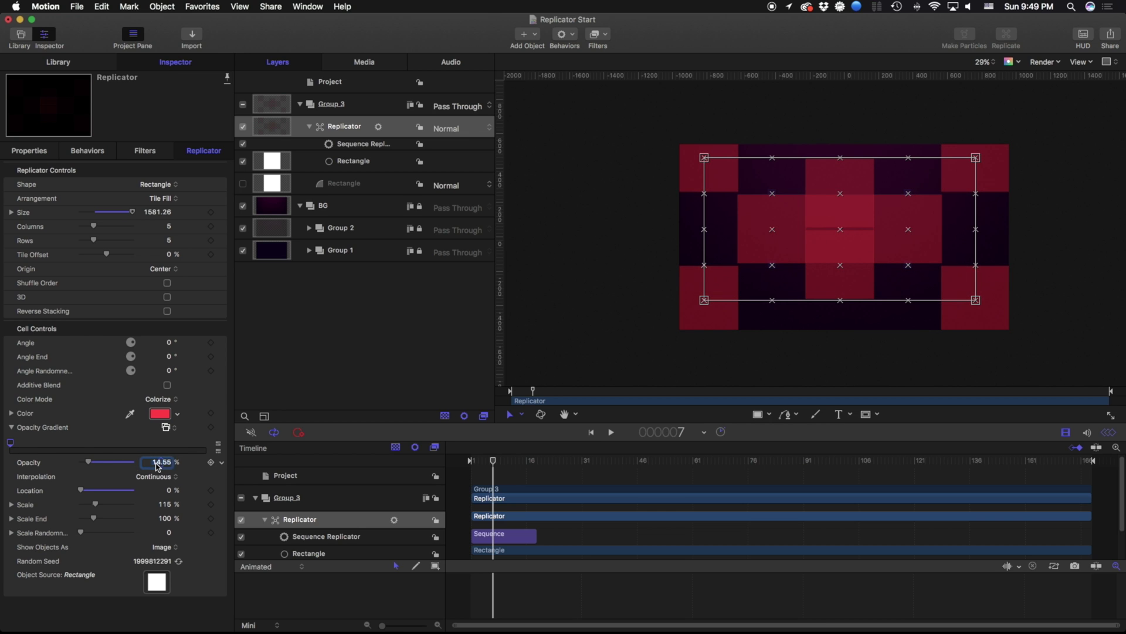
pyautogui.write('30')
pyautogui.press('Return')
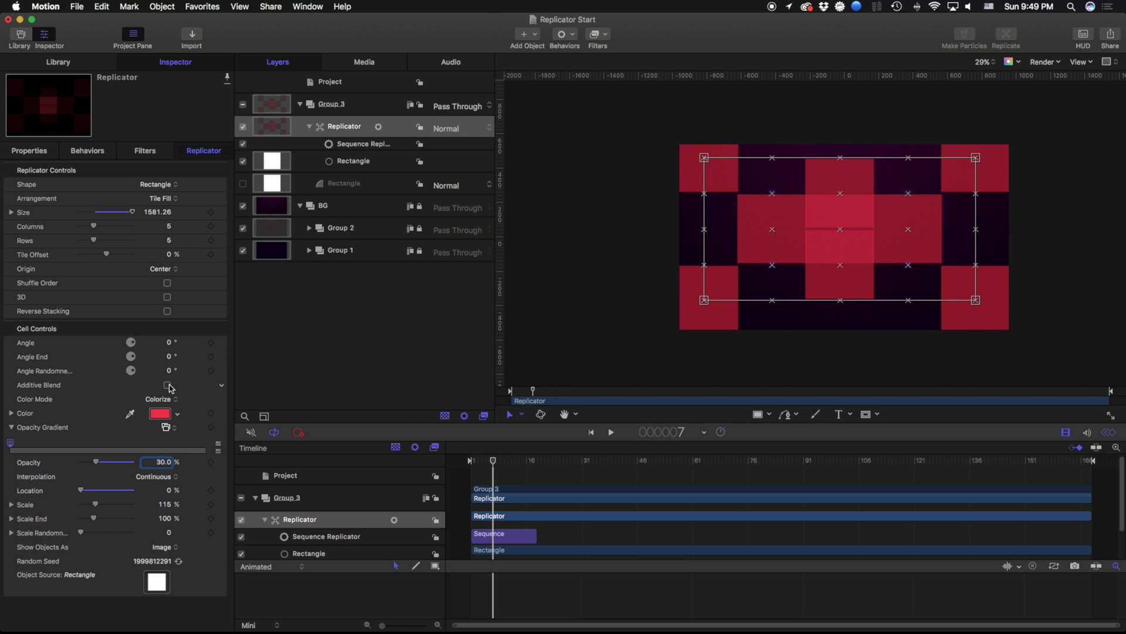
pyautogui.click(367, 141)
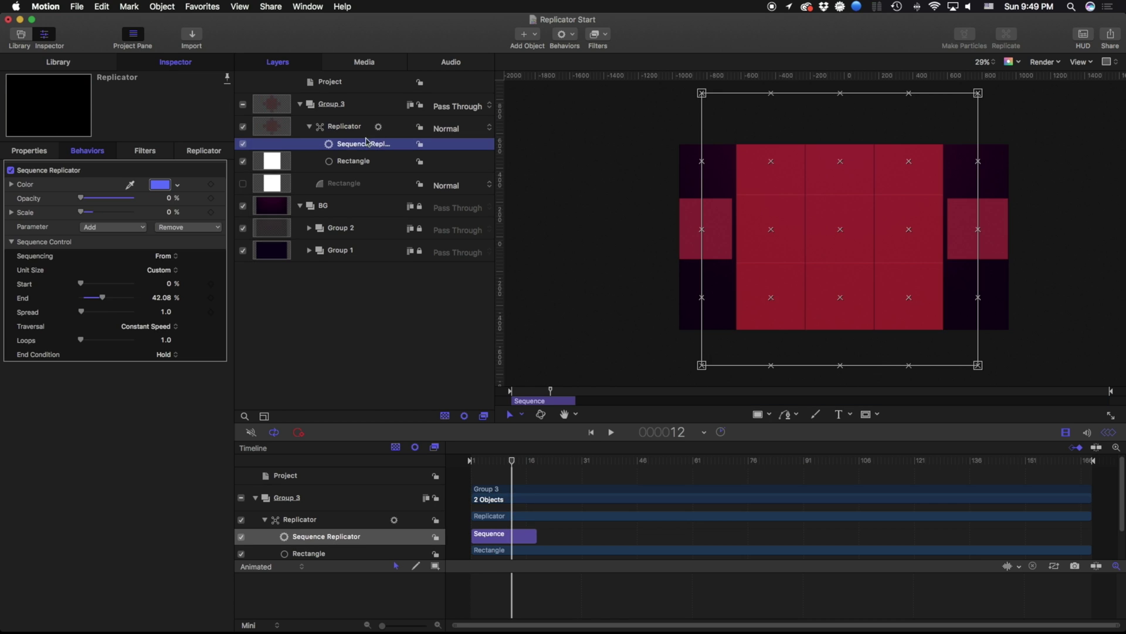
# Change the Sequence Replicator's Unit Size from Custom to Object, then reselect the Replicator layer.
pyautogui.click(169, 271)
pyautogui.click(164, 258)
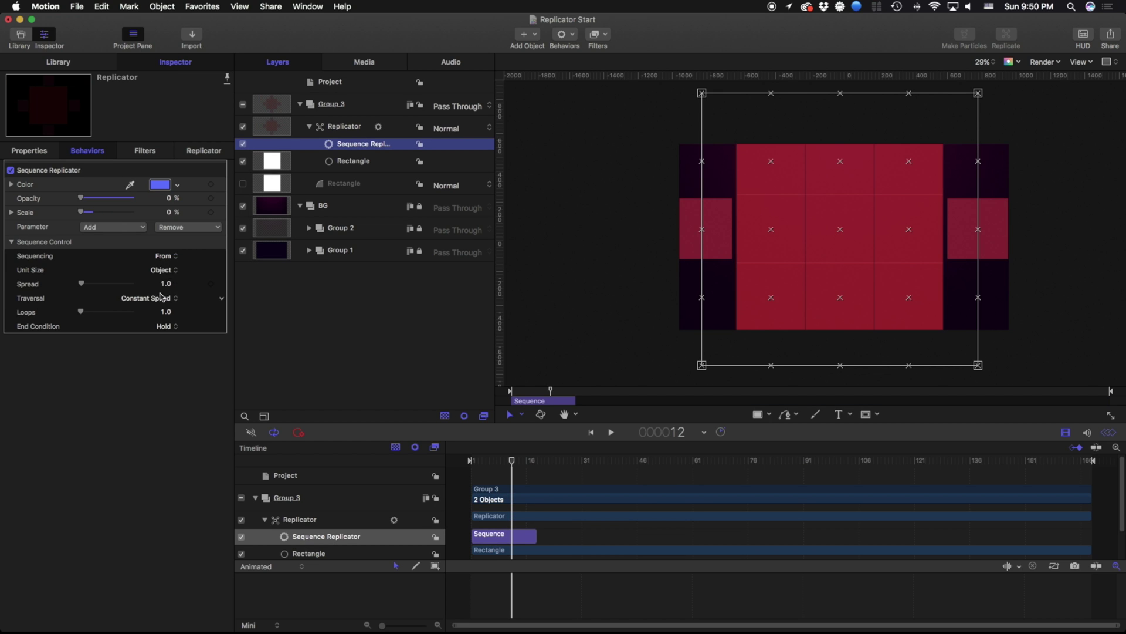
pyautogui.click(339, 131)
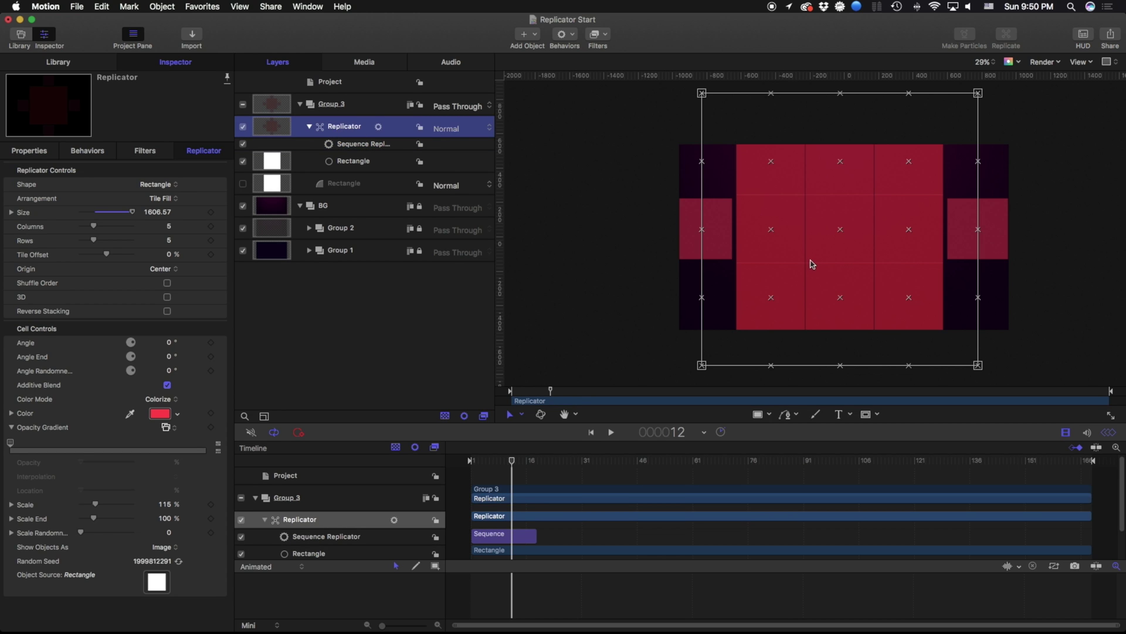
# Set the replicator Origin to Upper Left and replay from the first frame.
pyautogui.press('space')
pyautogui.press('space')
pyautogui.click(494, 464)
pyautogui.moveTo(495, 464)
pyautogui.mouseDown()
pyautogui.moveTo(528, 464)
pyautogui.moveTo(477, 463)
pyautogui.moveTo(497, 463)
pyautogui.mouseUp()
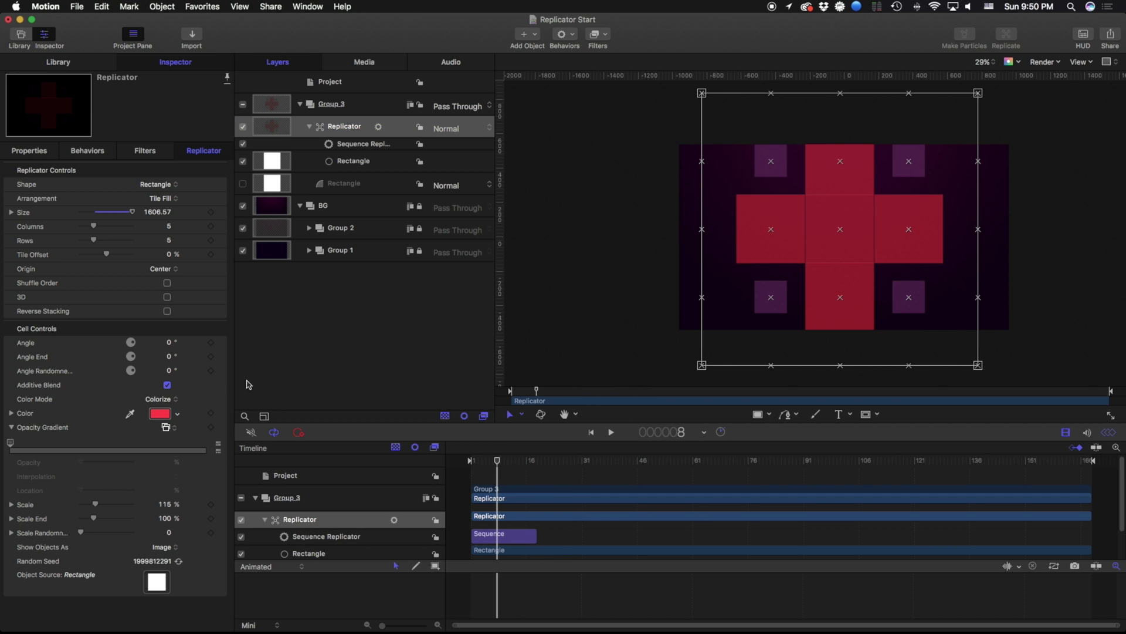
pyautogui.click(166, 270)
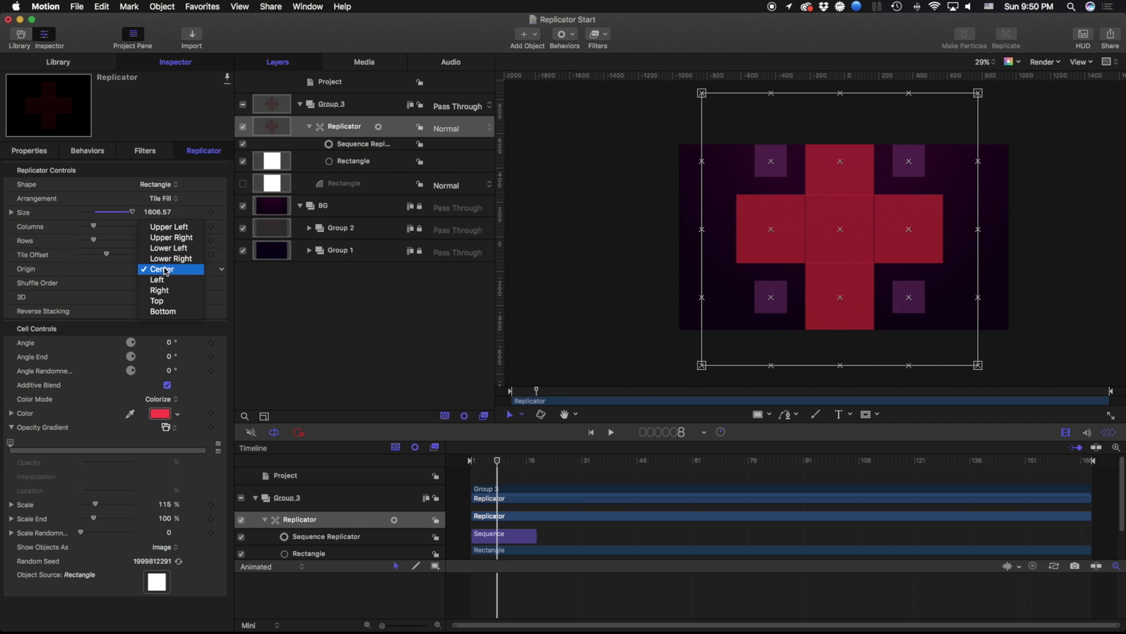
pyautogui.click(174, 227)
pyautogui.click(463, 460)
pyautogui.press('space')
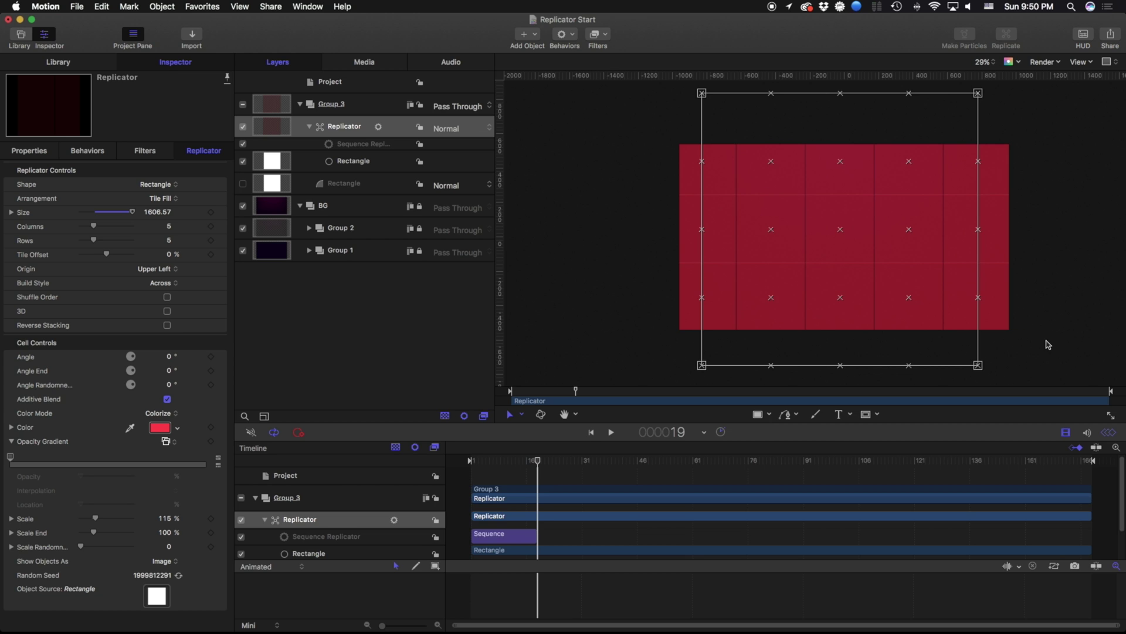
# Set Build Style to By Column, after briefly trying By Row, and play it back.
pyautogui.click(159, 284)
pyautogui.click(163, 293)
pyautogui.moveTo(538, 460); pyautogui.dragTo(445, 463)
pyautogui.click(162, 283)
pyautogui.click(164, 293)
pyautogui.press('space')
pyautogui.press('space')
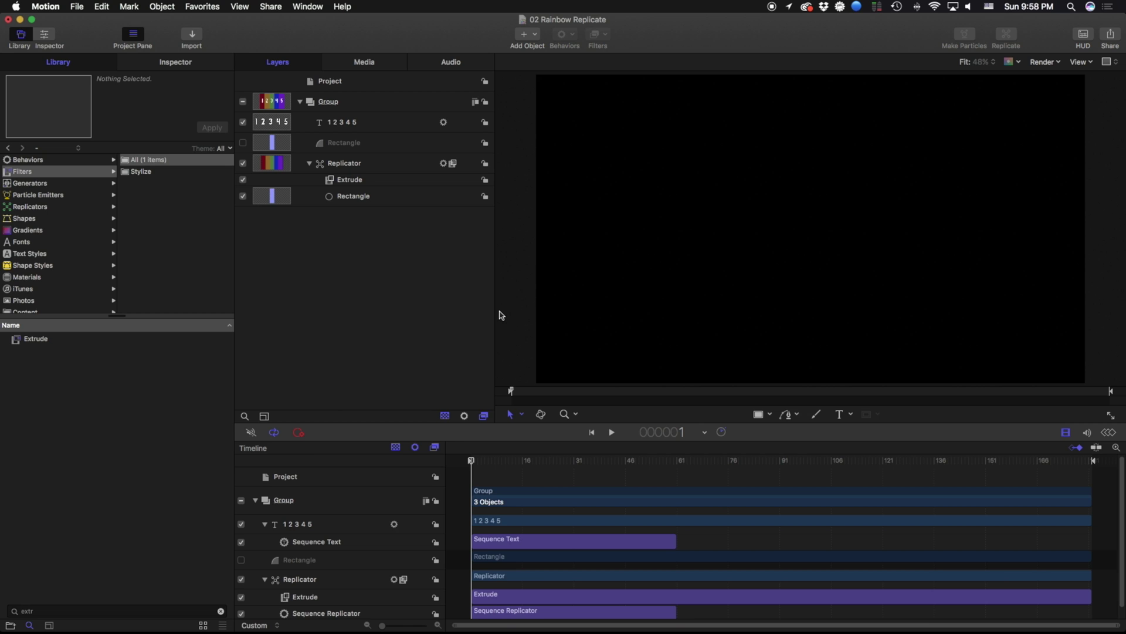
# Play and scrub the finished 02 Rainbow Replicate animation, then select its Replicator.
pyautogui.press('space')
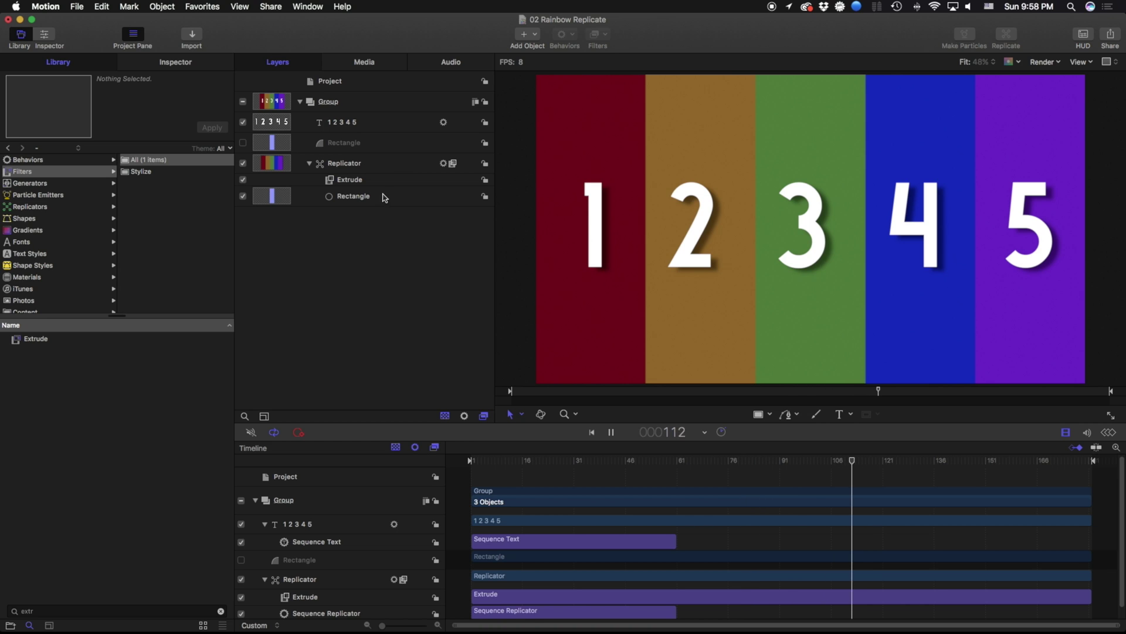
pyautogui.click(475, 463)
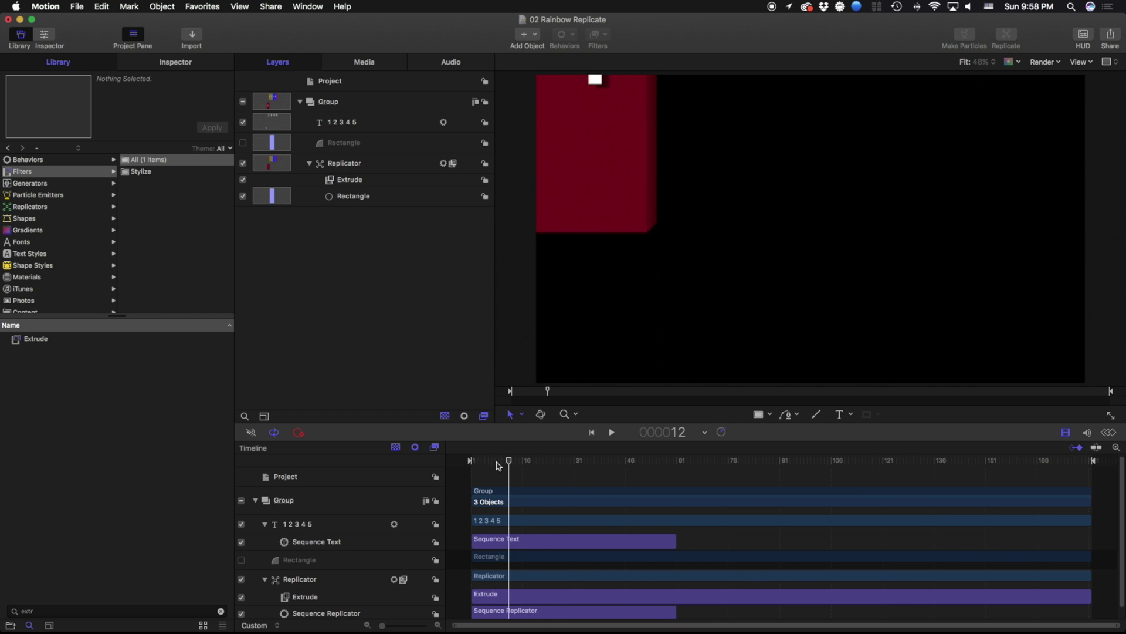
pyautogui.press('space')
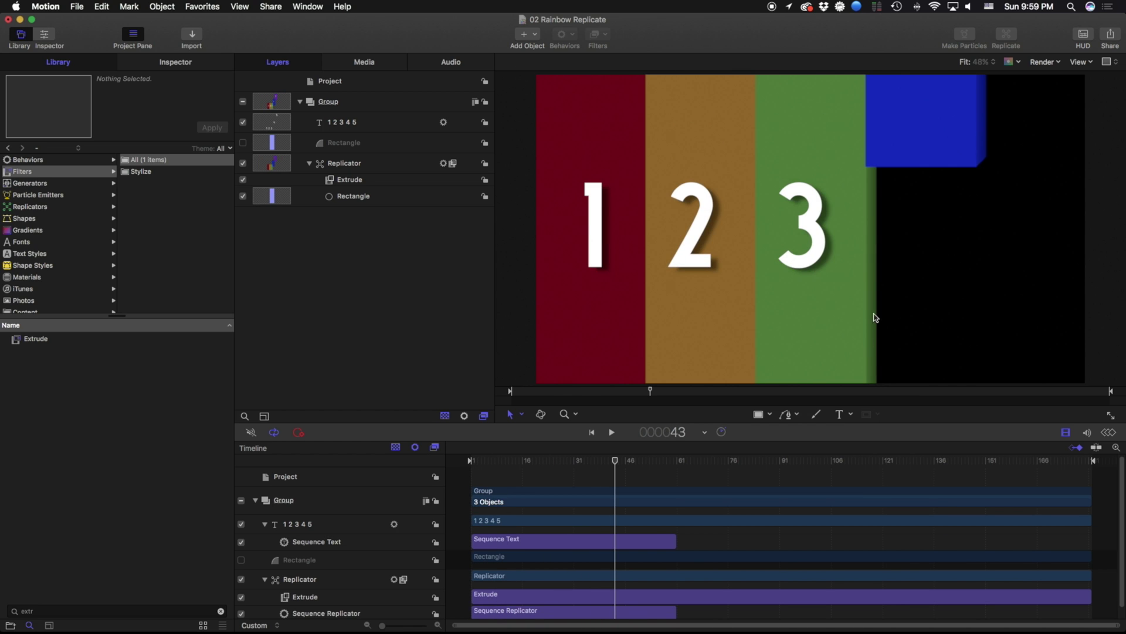
pyautogui.moveTo(589, 462)
pyautogui.mouseDown()
pyautogui.moveTo(679, 462)
pyautogui.moveTo(570, 462)
pyautogui.mouseUp()
pyautogui.click(335, 163)
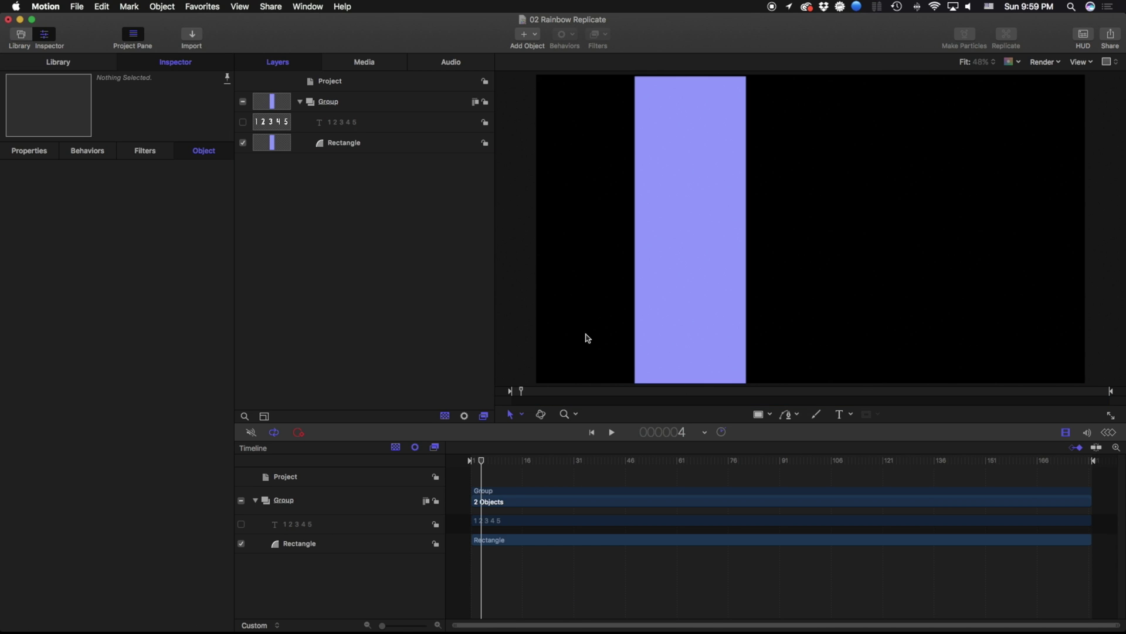
# Turn the lavender Rectangle into a replicator with Replicate.
pyautogui.click(677, 117)
pyautogui.press('super+minus')
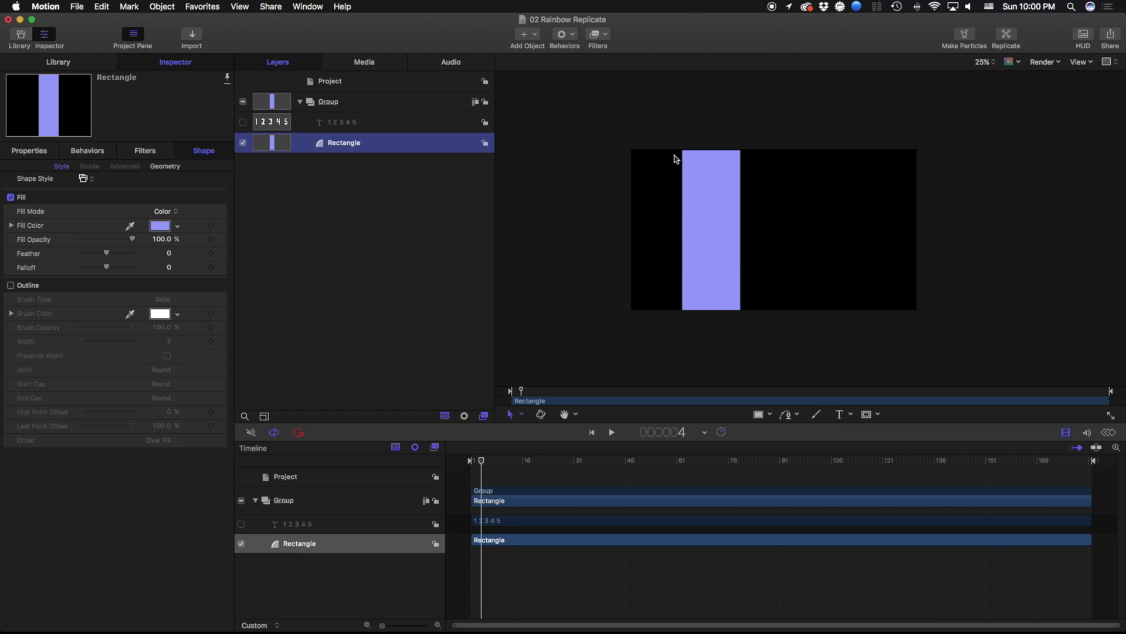
pyautogui.click(1007, 35)
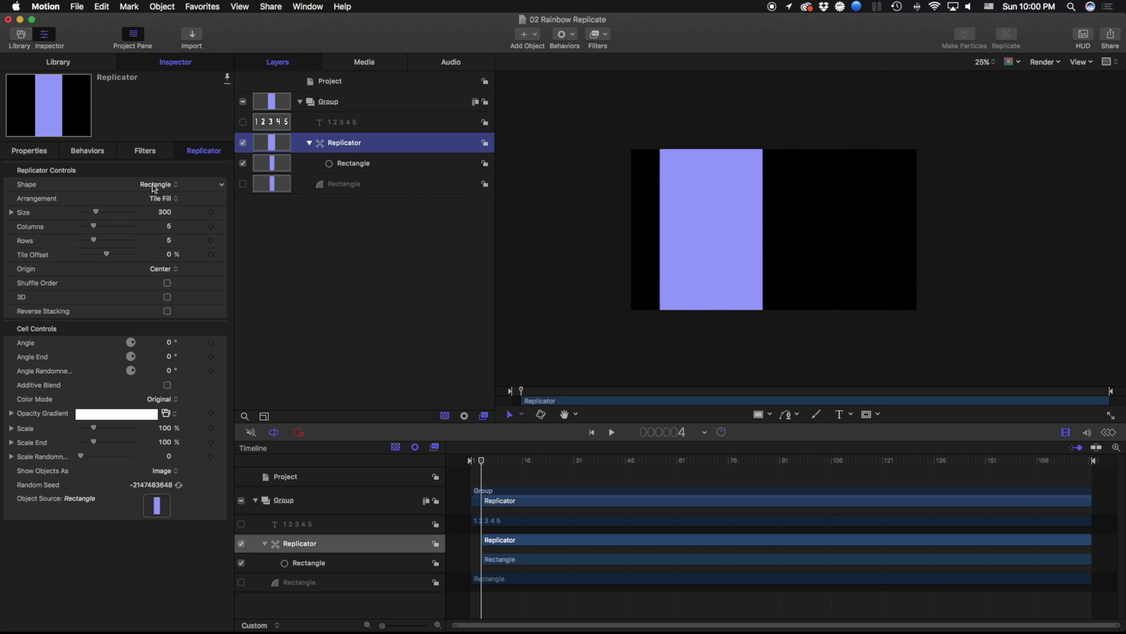
# Set the replicator's Color Mode to Over Pattern using the Rainbow gradient preset.
pyautogui.click(170, 400)
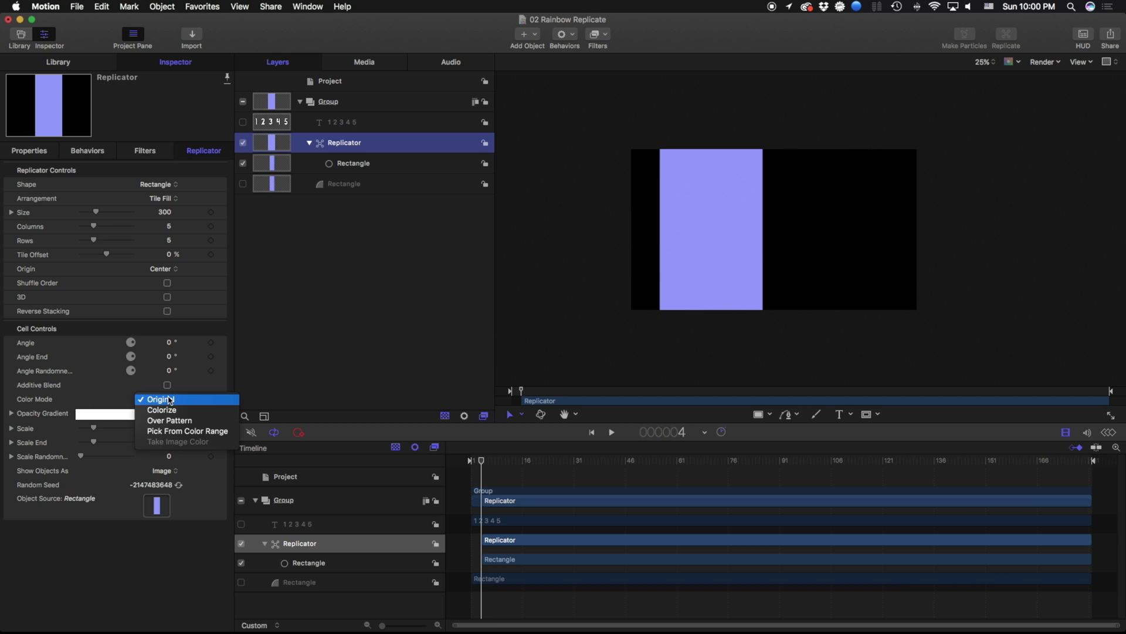
pyautogui.click(177, 421)
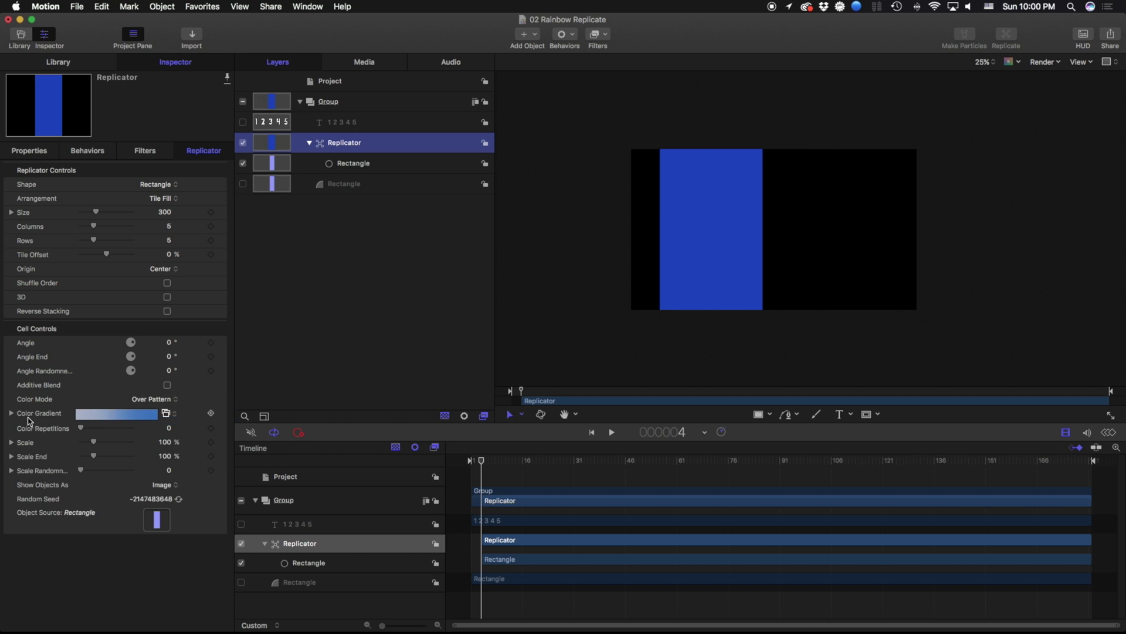
pyautogui.click(12, 414)
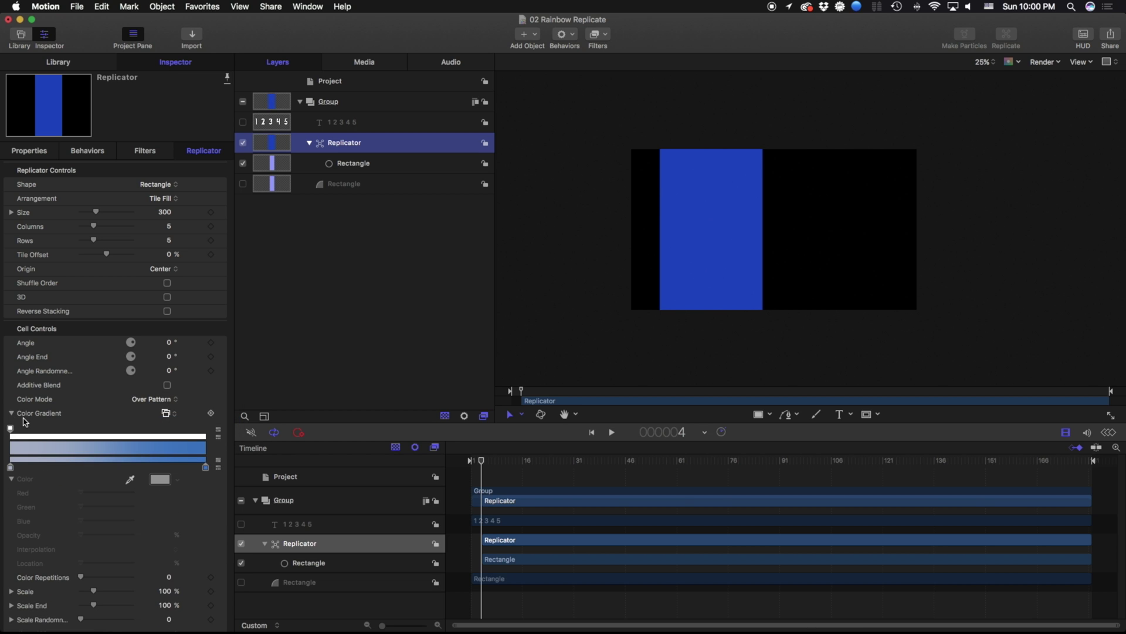
pyautogui.click(168, 415)
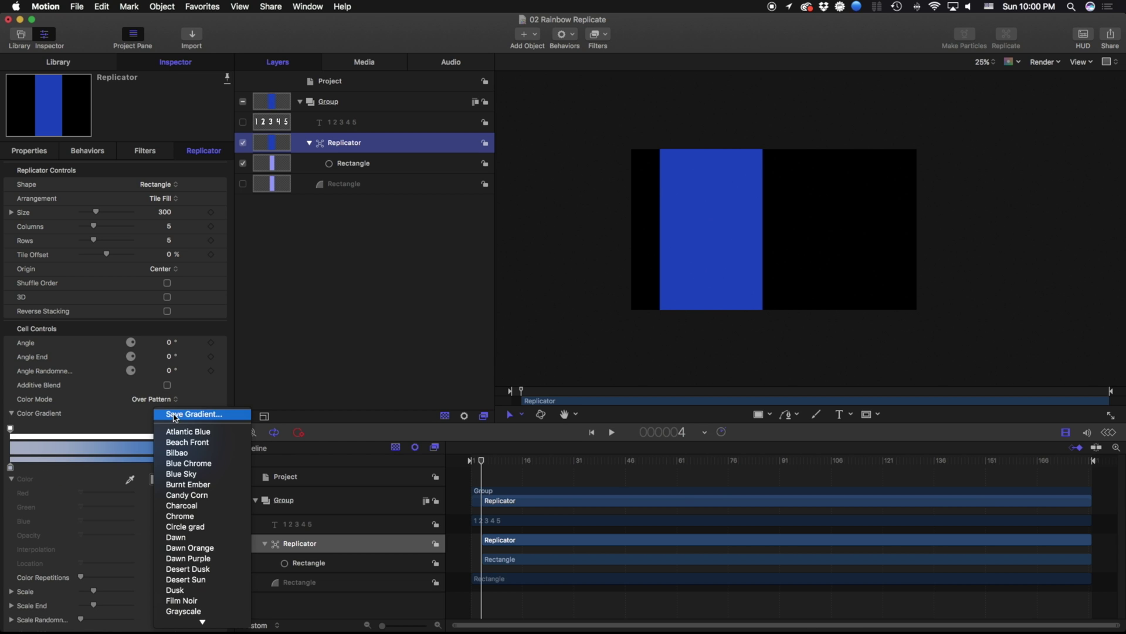
pyautogui.moveTo(189, 623)
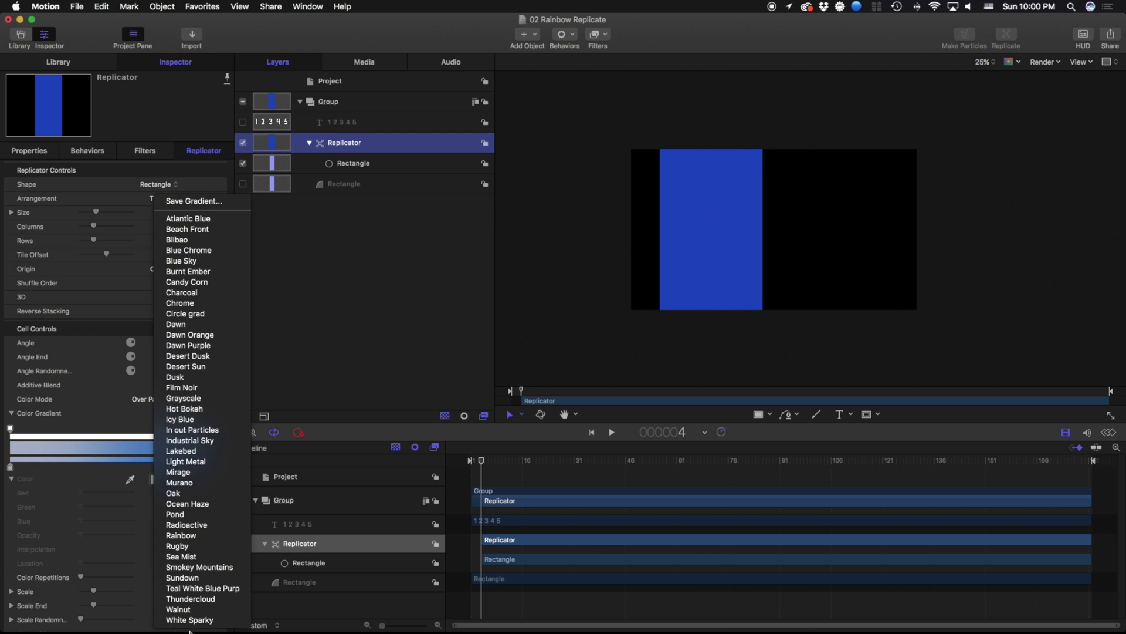
pyautogui.click(216, 541)
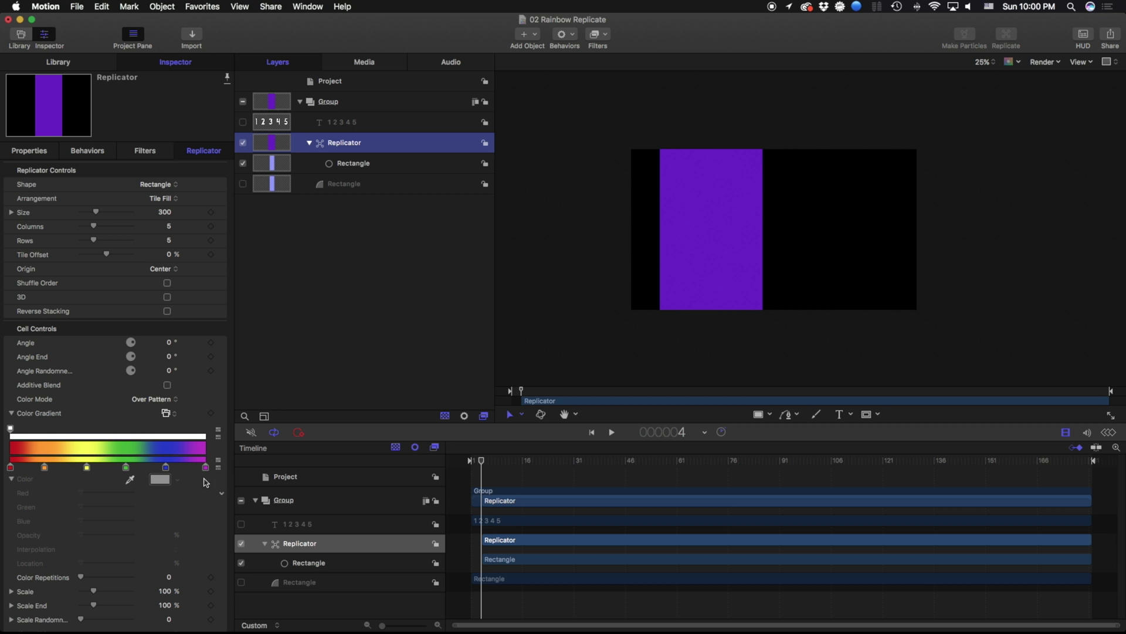
# Switch the replicator shape to Line and stretch its end points to fill the frame.
pyautogui.click(166, 190)
pyautogui.click(168, 176)
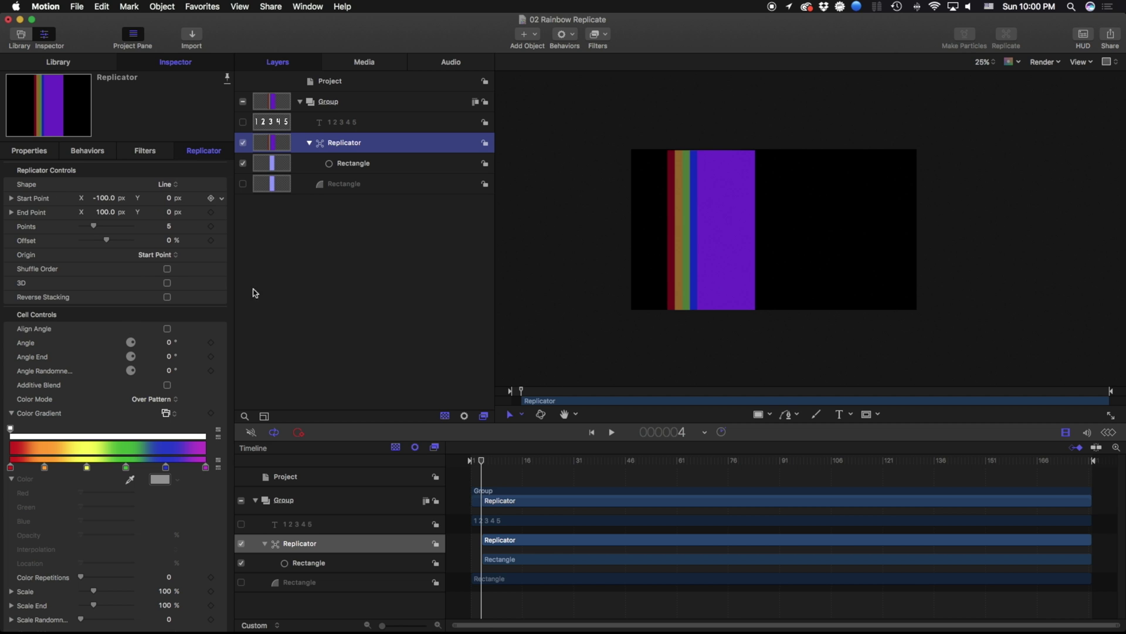
pyautogui.moveTo(727, 244); pyautogui.dragTo(924, 242)
pyautogui.moveTo(697, 244); pyautogui.dragTo(661, 243)
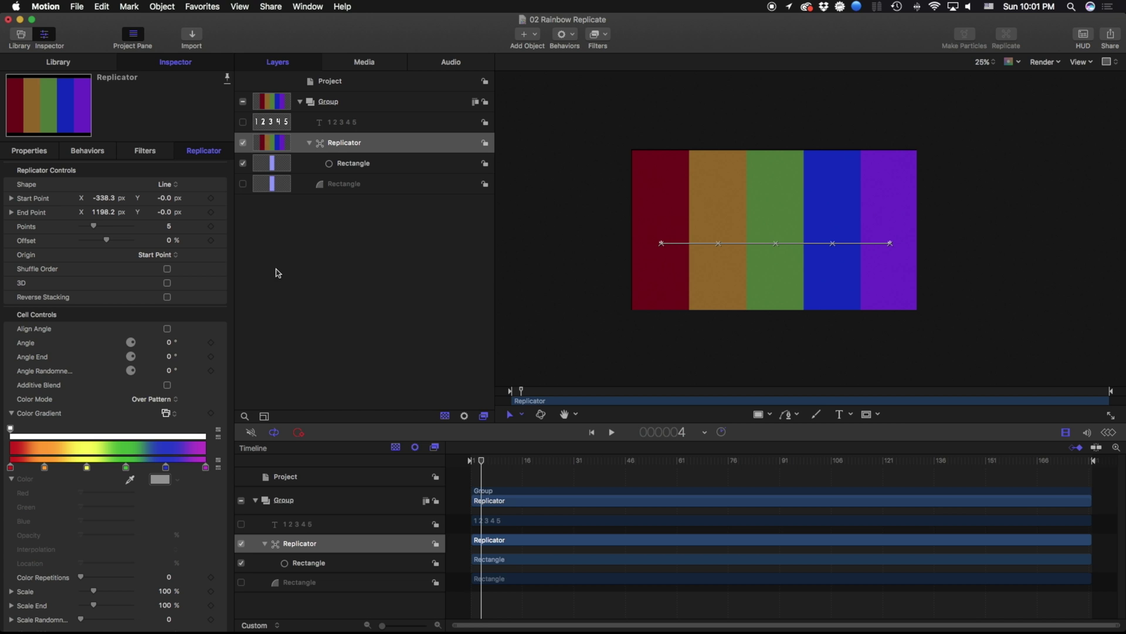
# Add an Extrude filter and a Sequence Replicator trimmed to 41 frames to the Replicator.
pyautogui.click(58, 62)
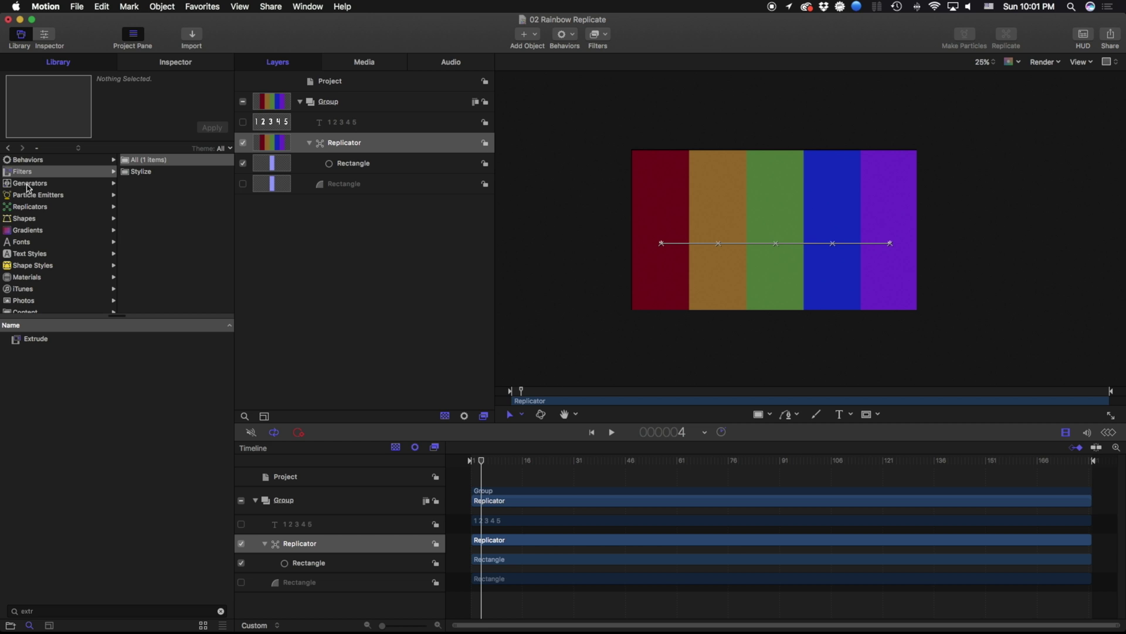
pyautogui.moveTo(36, 339); pyautogui.dragTo(347, 145)
pyautogui.click(28, 159)
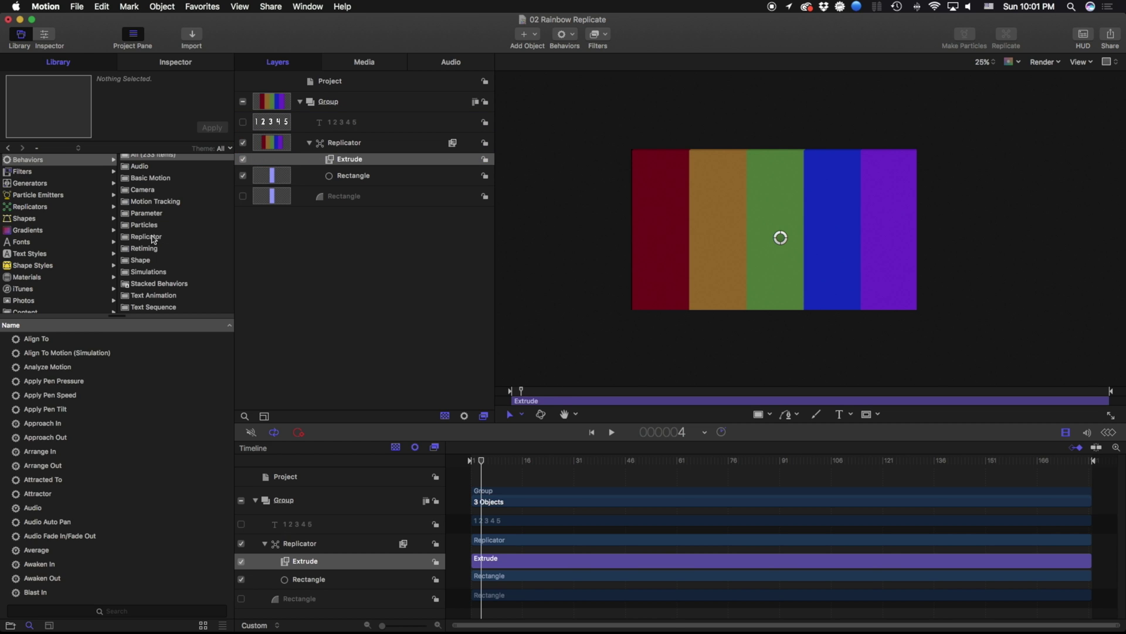
pyautogui.click(145, 237)
pyautogui.moveTo(32, 342); pyautogui.dragTo(336, 146)
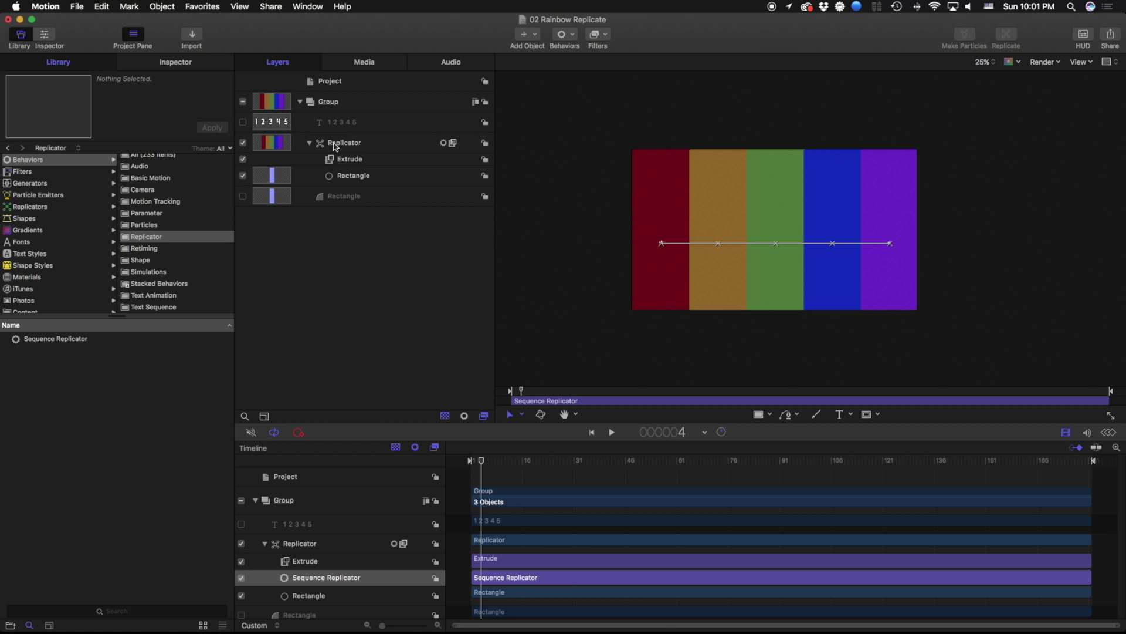
pyautogui.moveTo(1090, 579); pyautogui.dragTo(622, 580)
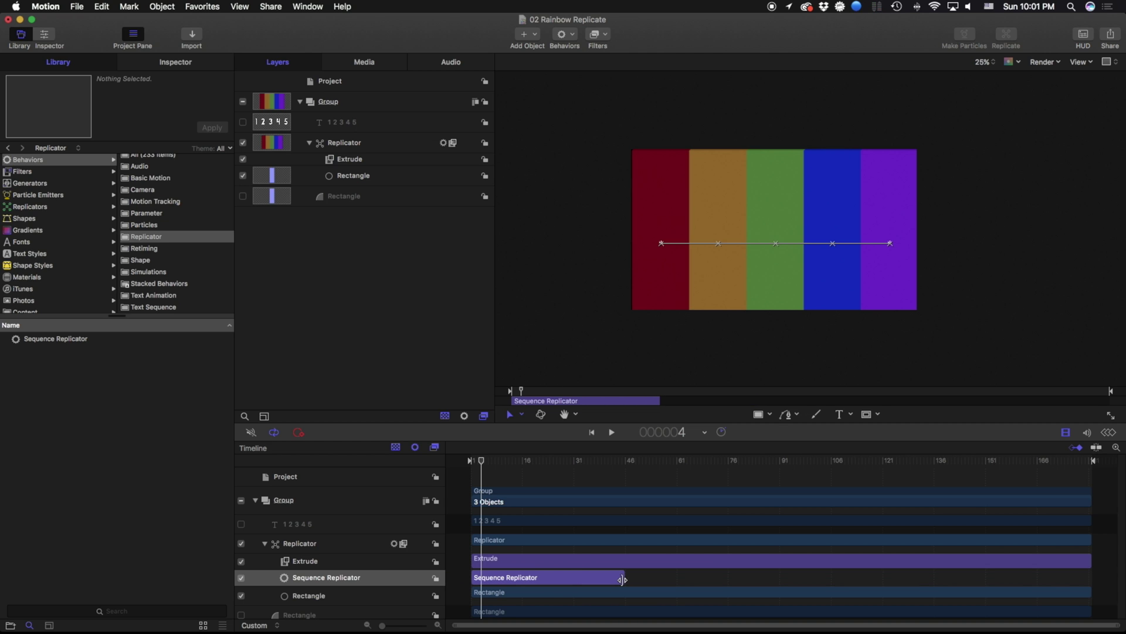
# Add Position as a Sequence Replicator parameter with Sequencing set to From.
pyautogui.click(174, 62)
pyautogui.click(111, 185)
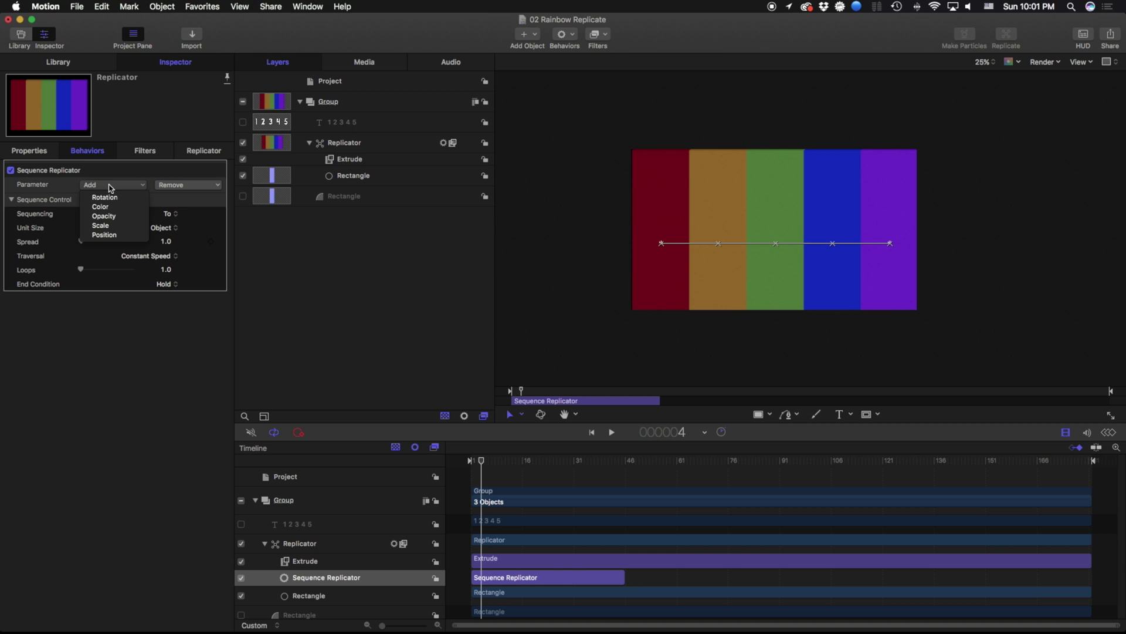
pyautogui.click(106, 235)
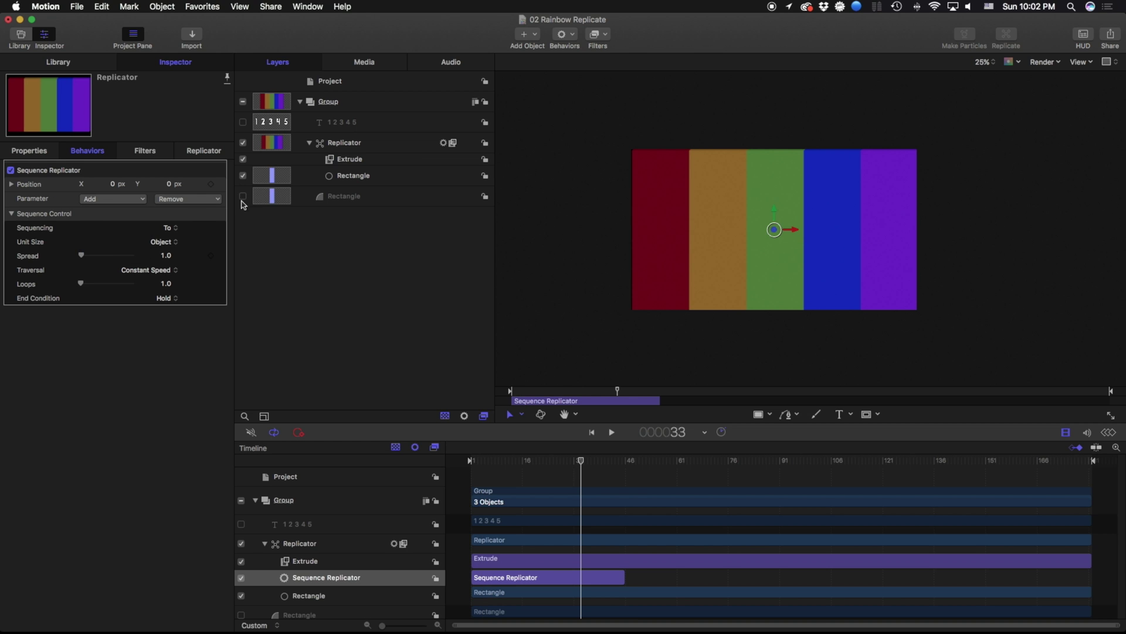
pyautogui.click(171, 229)
pyautogui.click(171, 238)
# Raise the Position Y offset to about 1667 px and preview the bars sliding in.
pyautogui.moveTo(522, 464); pyautogui.dragTo(480, 466)
pyautogui.moveTo(775, 210); pyautogui.dragTo(776, 12)
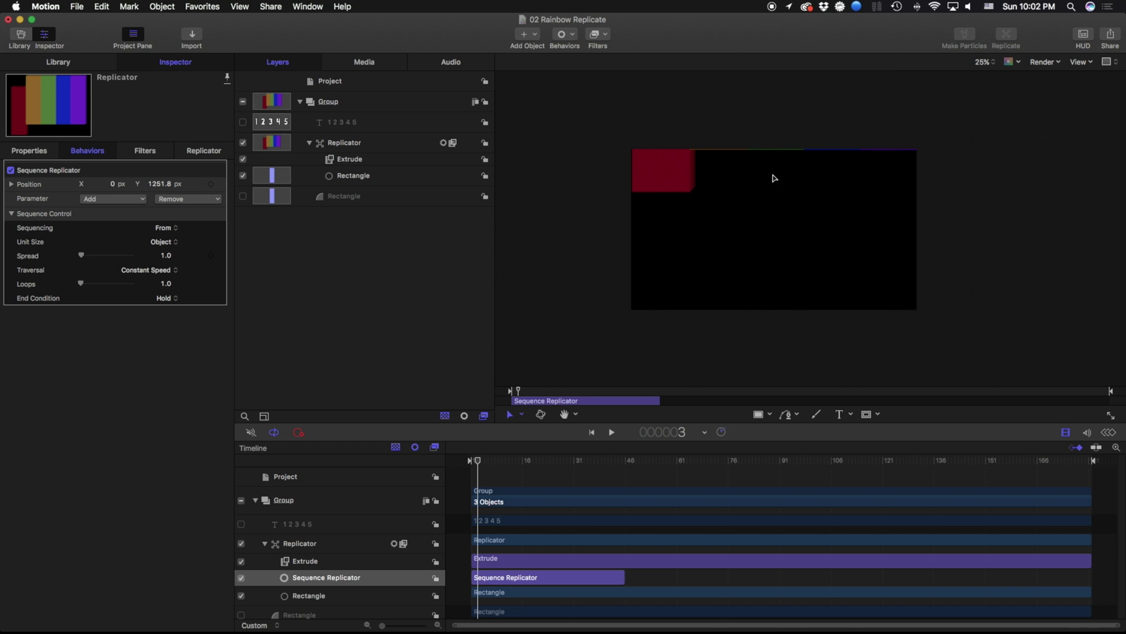
pyautogui.moveTo(770, 190); pyautogui.dragTo(771, 118)
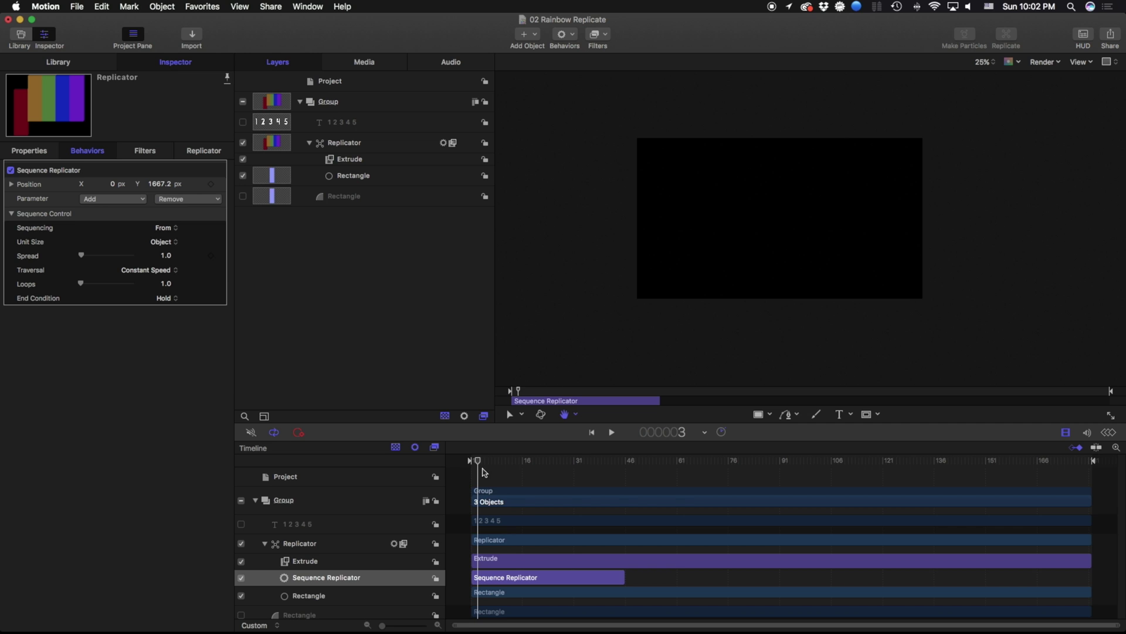
pyautogui.moveTo(477, 465); pyautogui.dragTo(470, 465)
pyautogui.press('space')
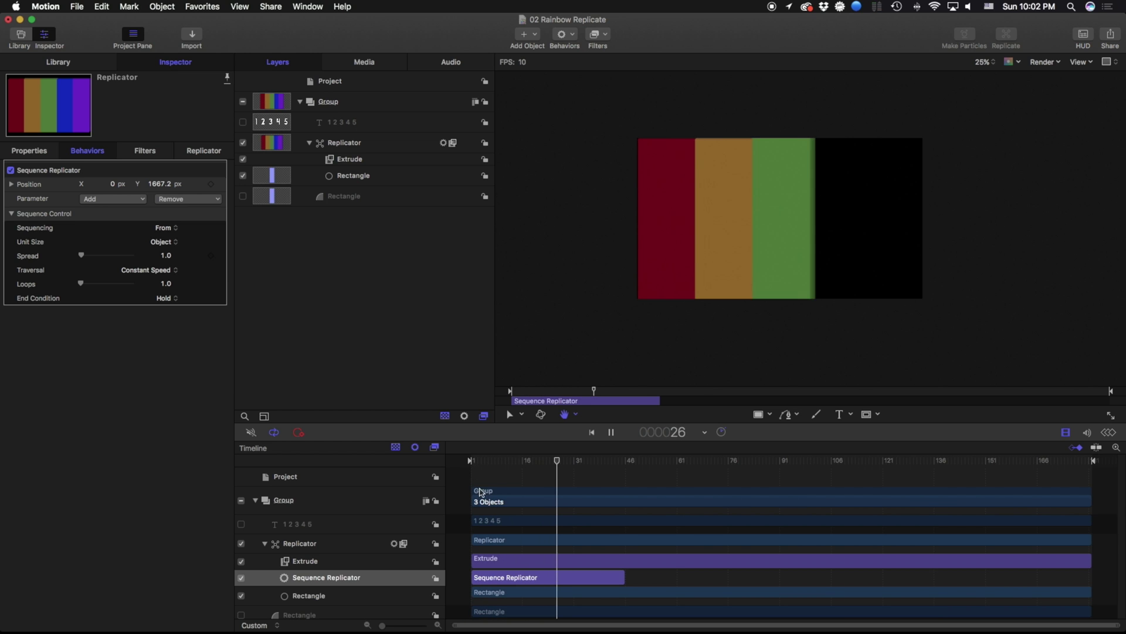
pyautogui.press('space')
# Make the 1 2 3 4 5 text layer visible and apply Sequence Text from Text Animation.
pyautogui.click(354, 123)
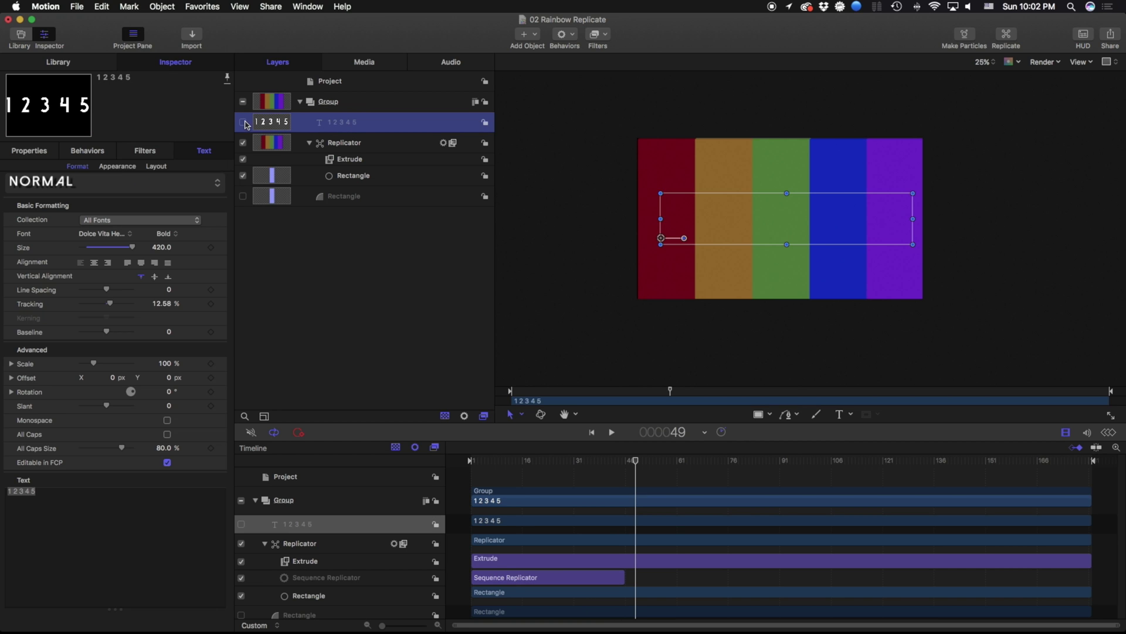
pyautogui.click(243, 122)
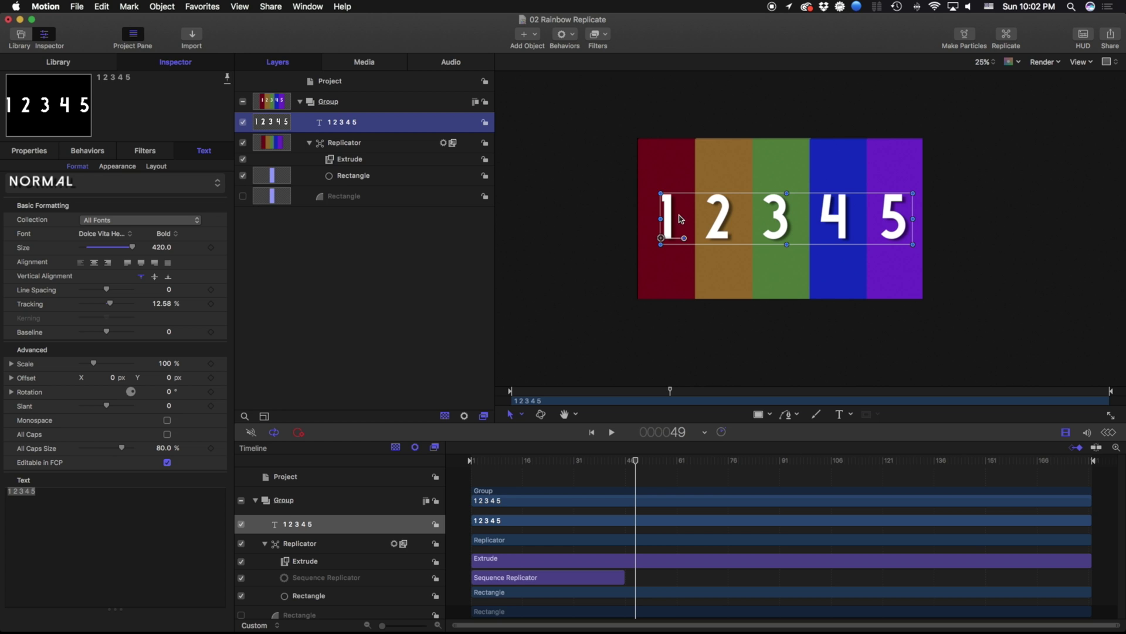
pyautogui.press('super+2')
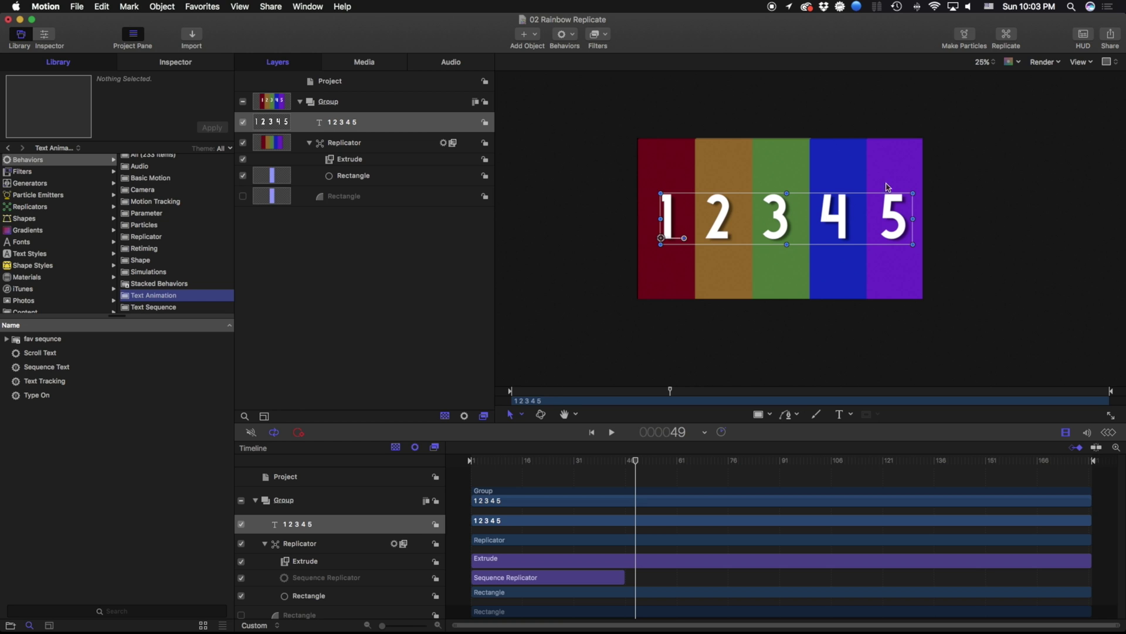
pyautogui.moveTo(57, 375); pyautogui.dragTo(344, 127)
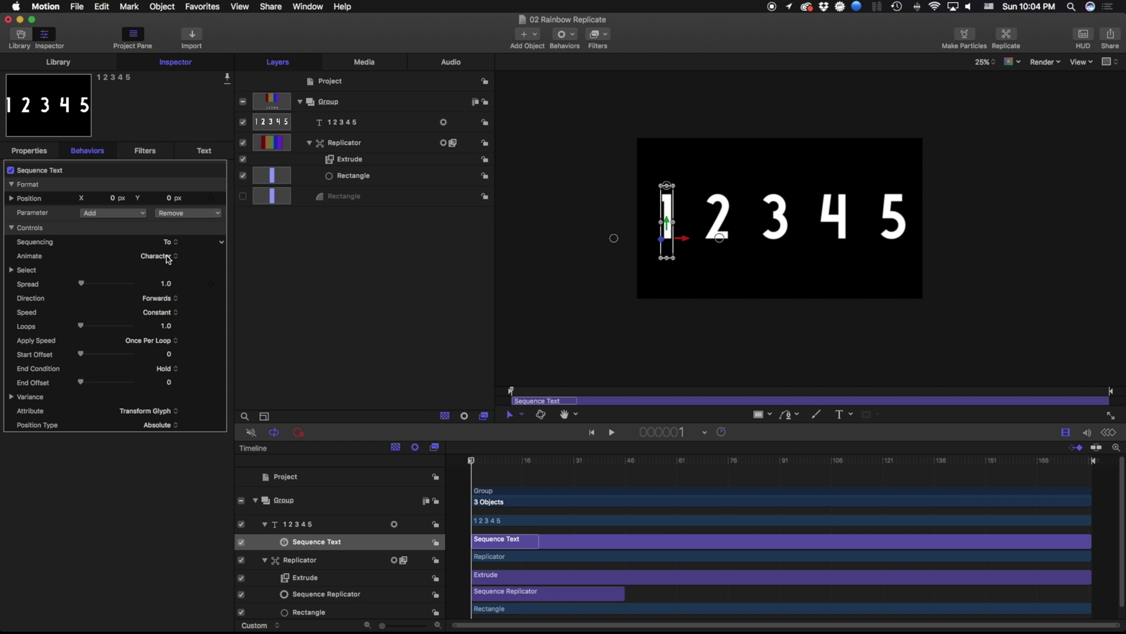
# Offset the numbers' Y to about 995 px, trim Sequence Text to match the bars, and preview.
pyautogui.moveTo(669, 228); pyautogui.dragTo(668, 108)
pyautogui.press('super+z')
pyautogui.moveTo(667, 222); pyautogui.dragTo(669, 76)
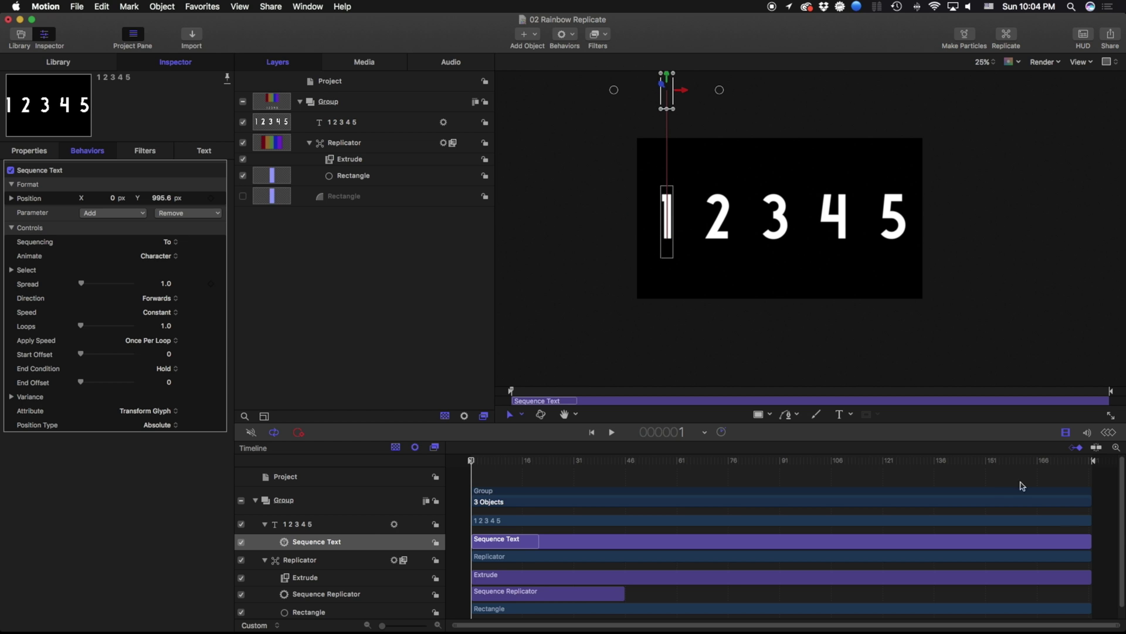
pyautogui.moveTo(1090, 546); pyautogui.dragTo(624, 546)
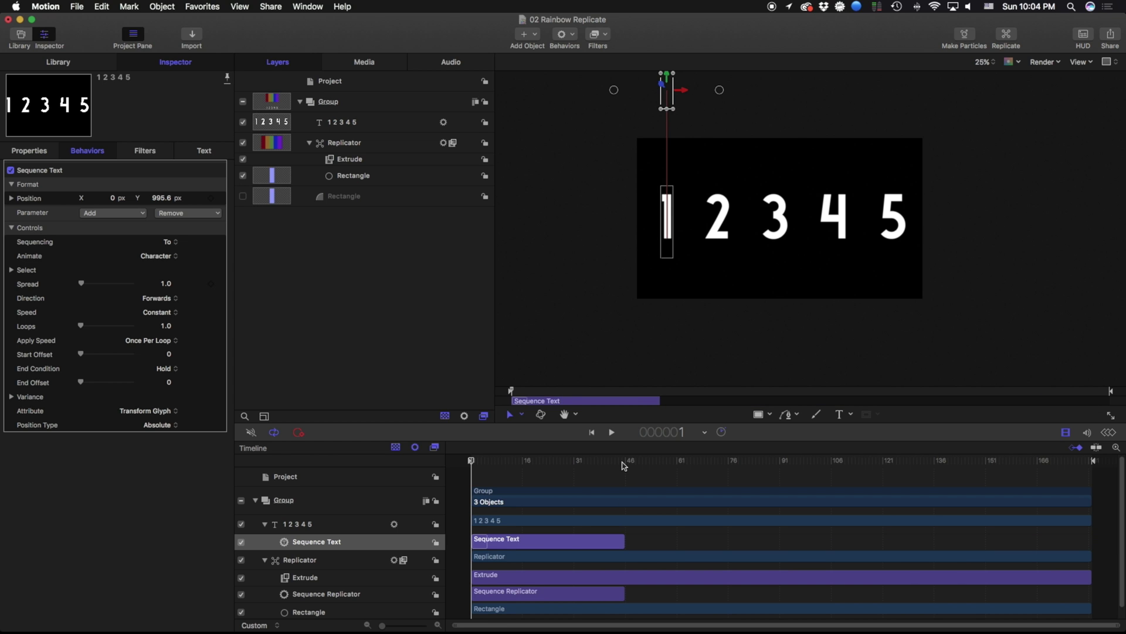
pyautogui.moveTo(622, 467); pyautogui.dragTo(444, 459)
pyautogui.press('space')
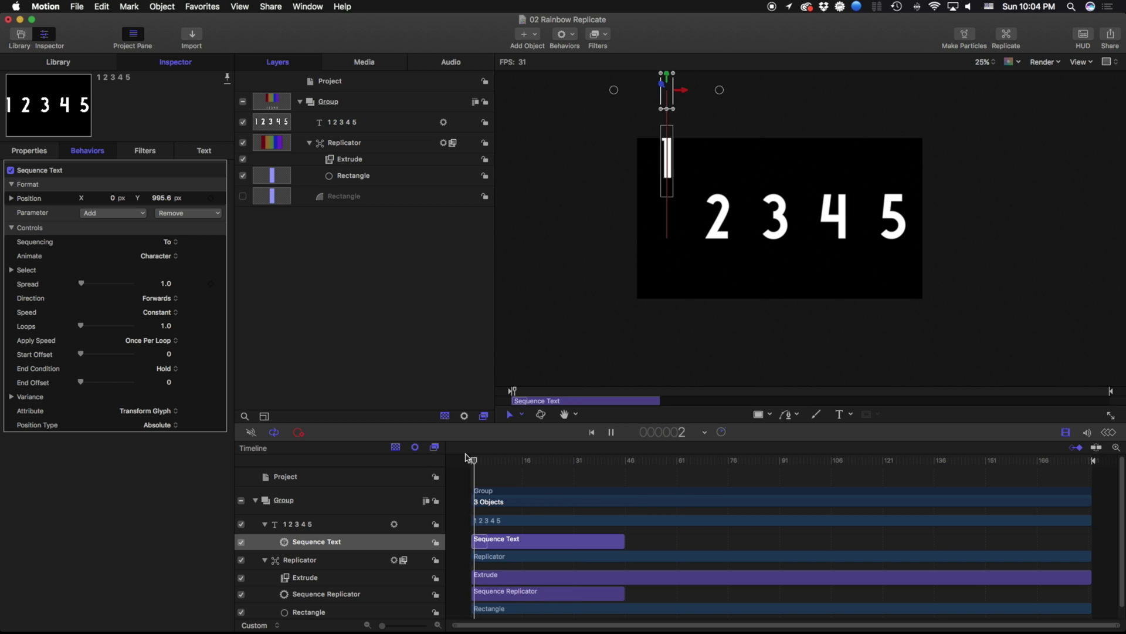
pyautogui.press('space')
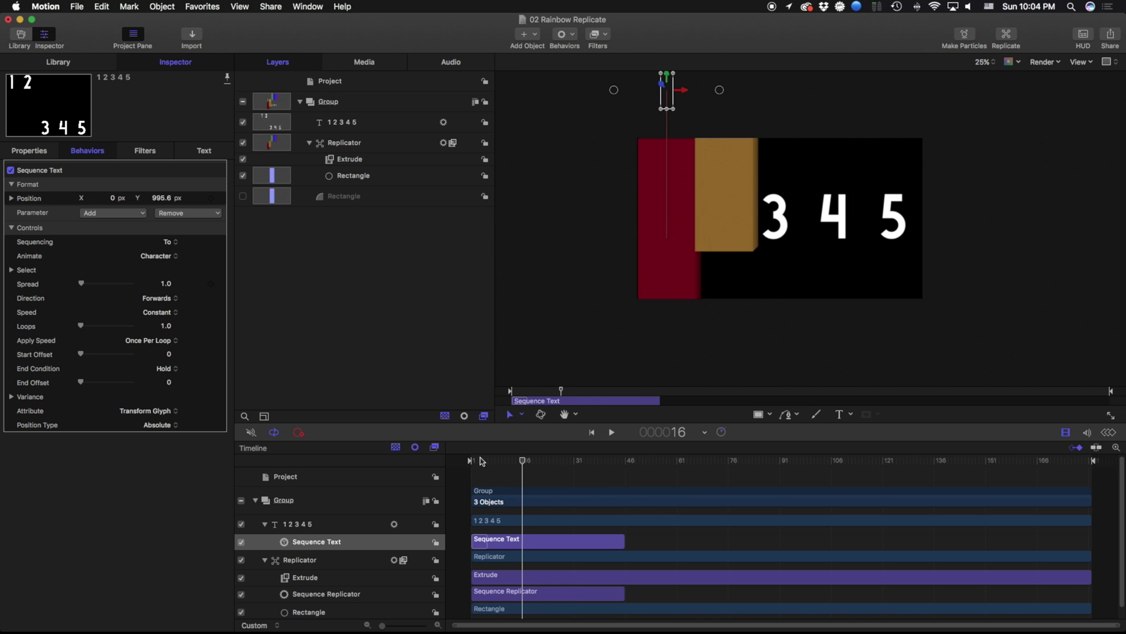
# Set Sequence Text Sequencing to From and replay from the start.
pyautogui.click(168, 242)
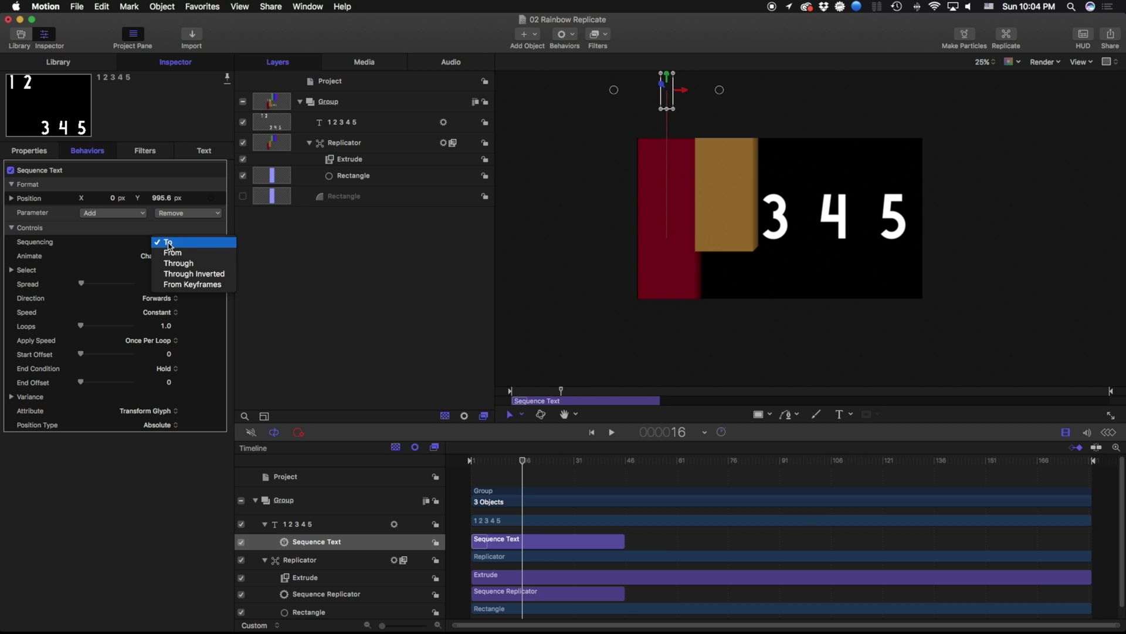
pyautogui.click(172, 252)
pyautogui.press('Home')
pyautogui.press('space')
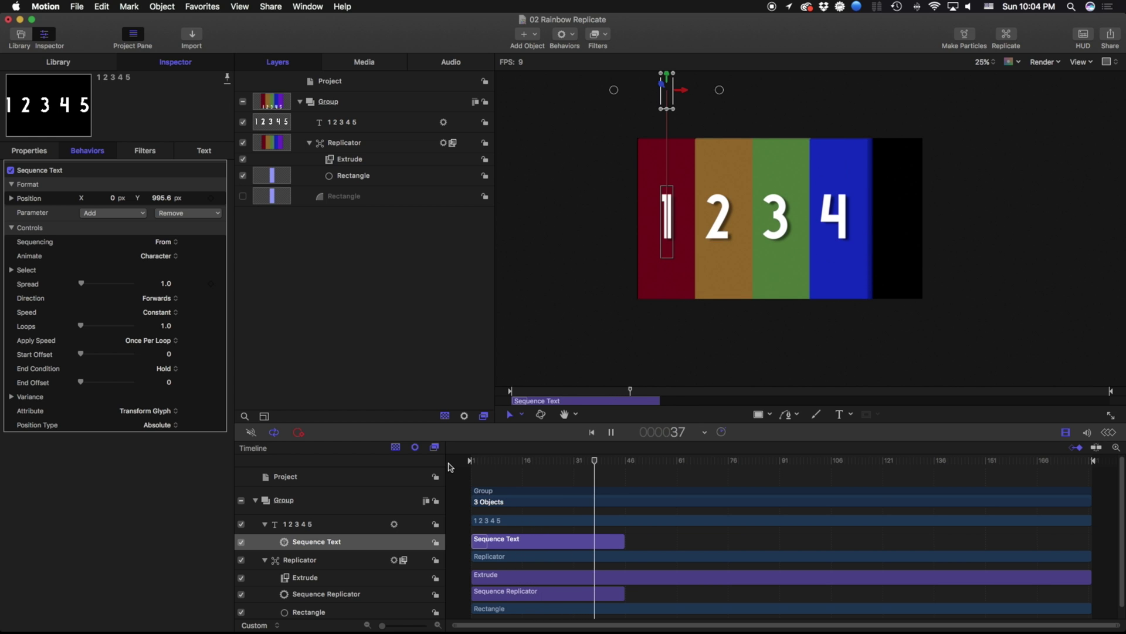
pyautogui.click(557, 461)
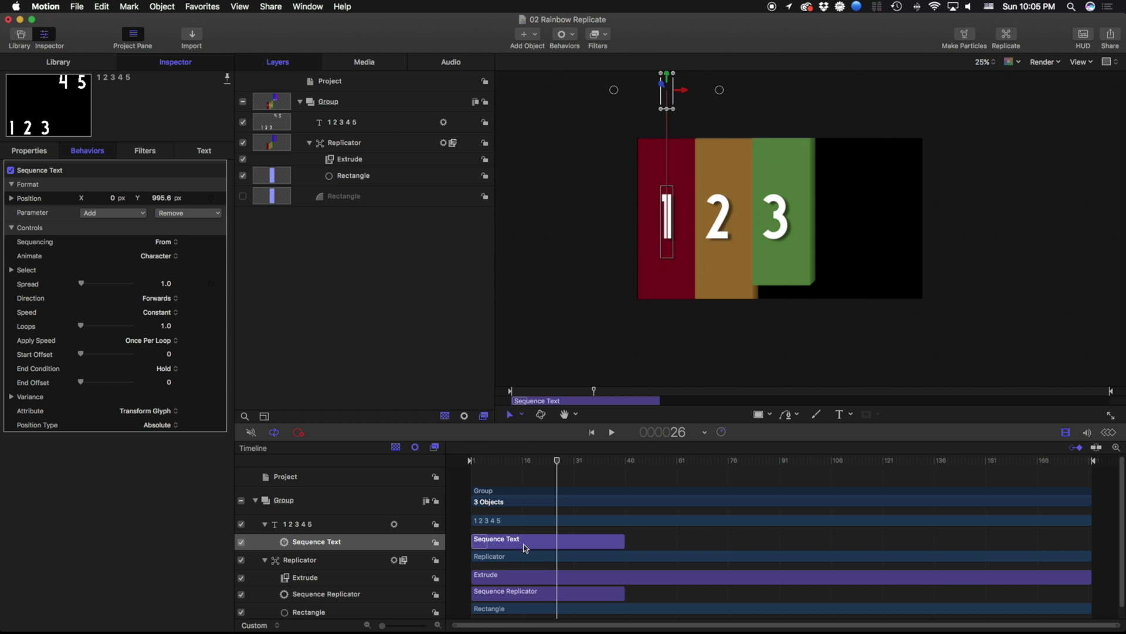
pyautogui.click(97, 216)
pyautogui.moveTo(103, 231)
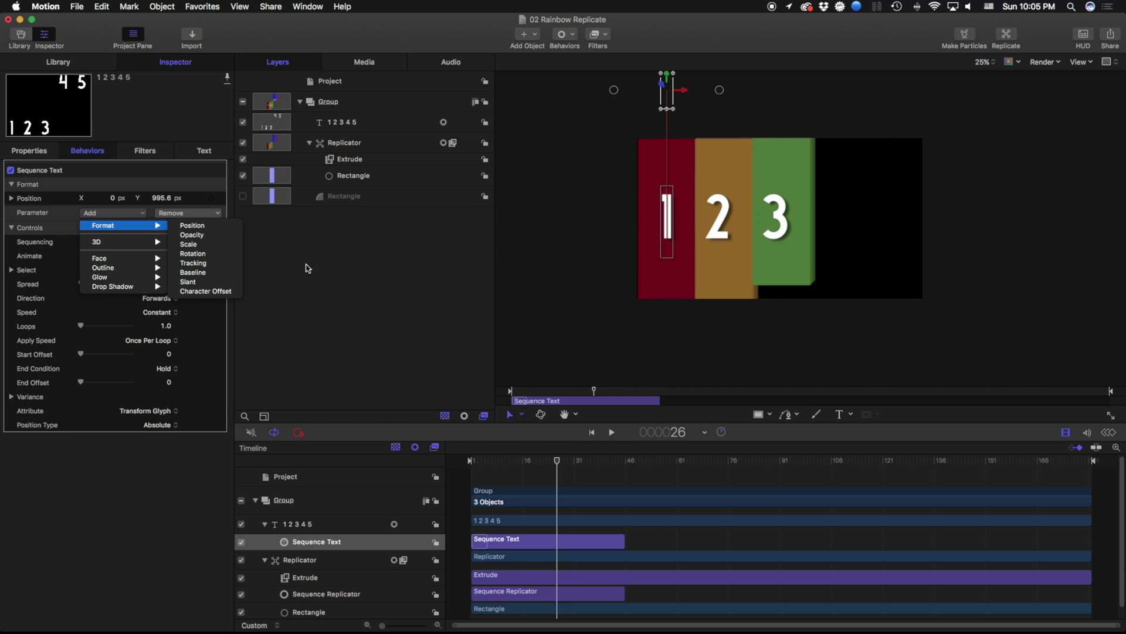
pyautogui.click(311, 298)
pyautogui.moveTo(556, 460); pyautogui.dragTo(652, 444)
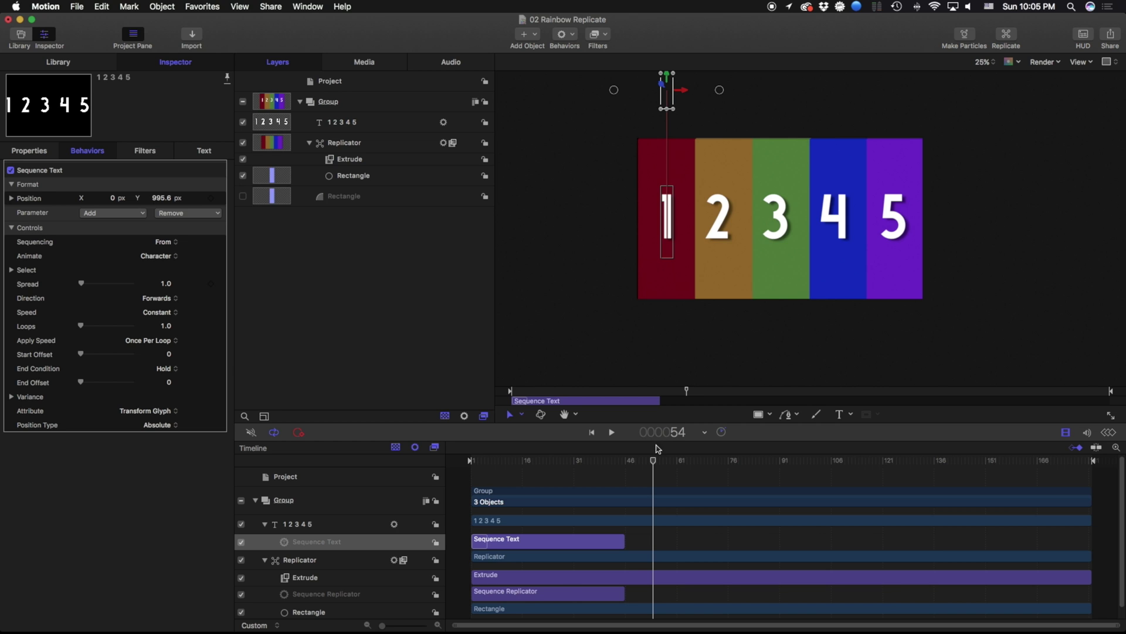
pyautogui.moveTo(593, 465); pyautogui.dragTo(663, 441)
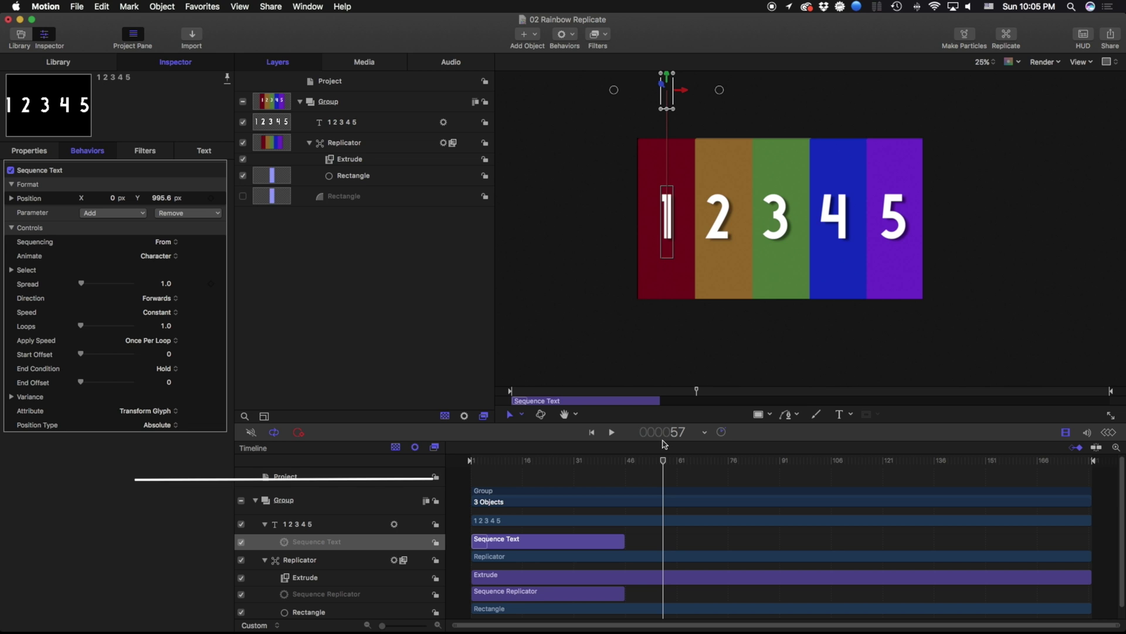